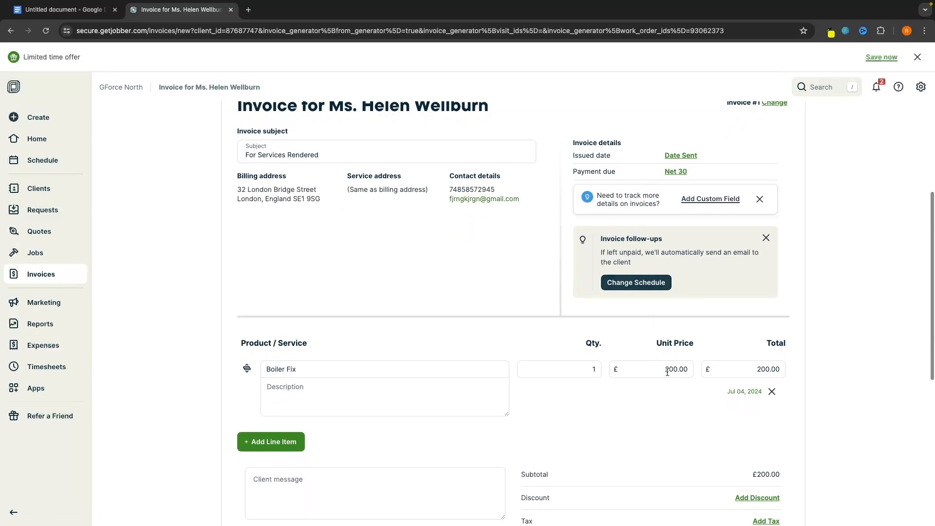
Open the Jul 4 Boiler fix visit details in the Schedule
scroll(544, 424, "down", 1)
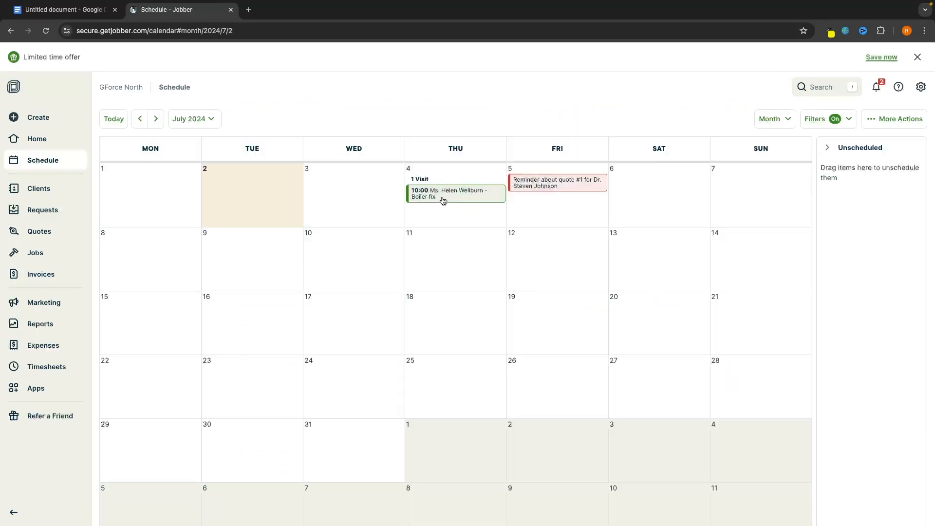
left_click(441, 200)
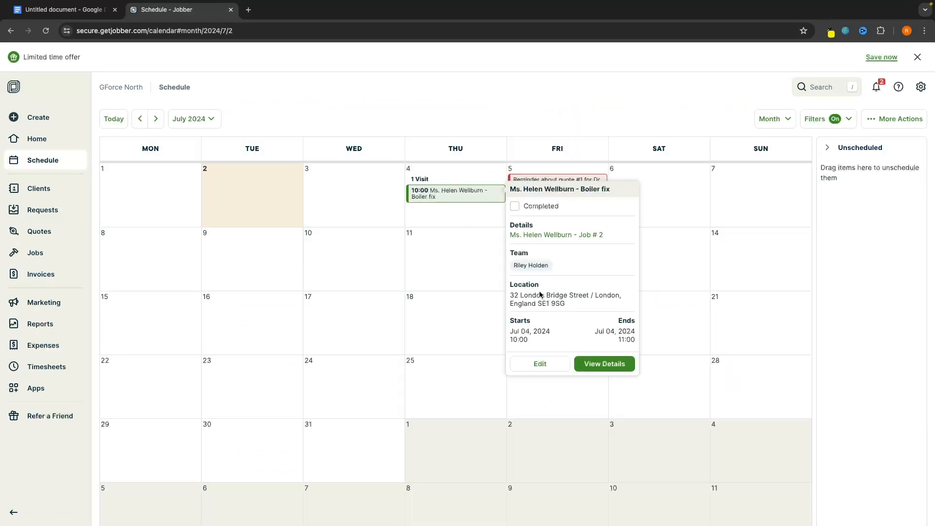
scroll(560, 295, "down", 1)
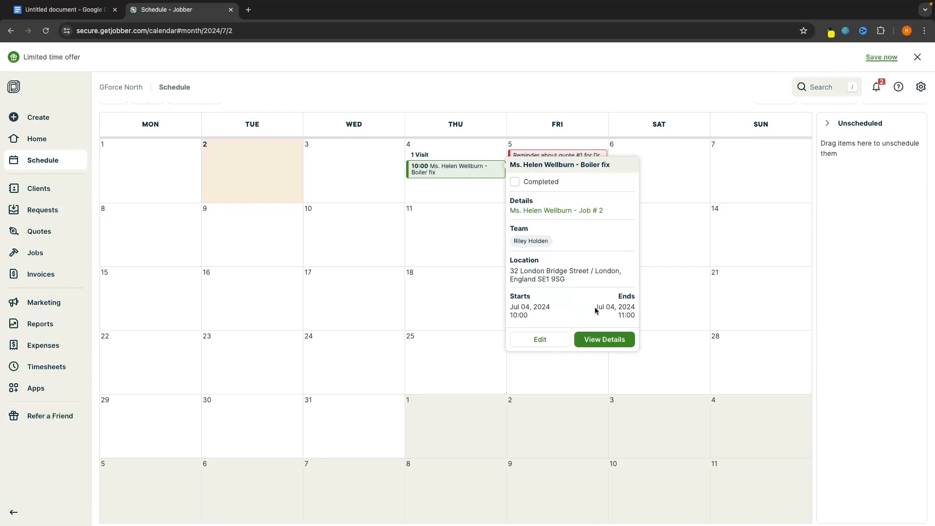
Open the Business hours editor in Company settings and edit Thursday's opening time
scroll(595, 310, "up", 1)
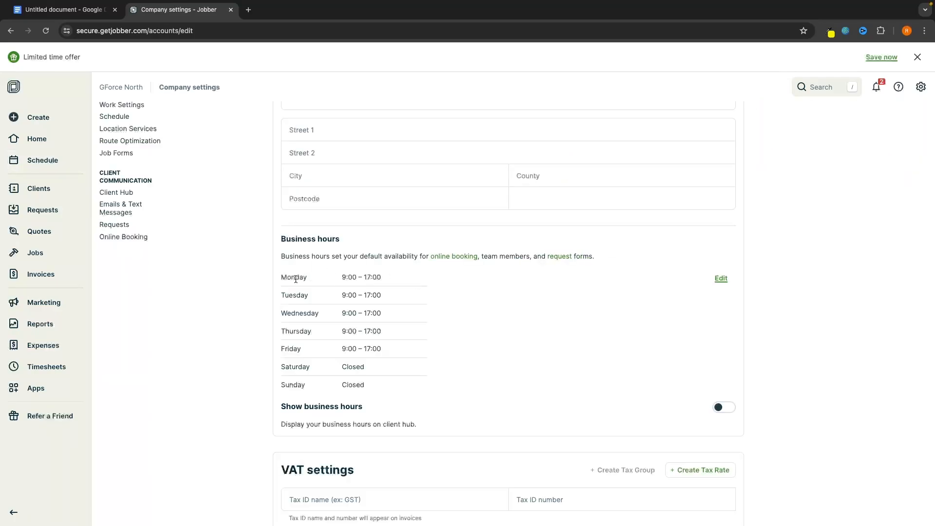
left_click(721, 278)
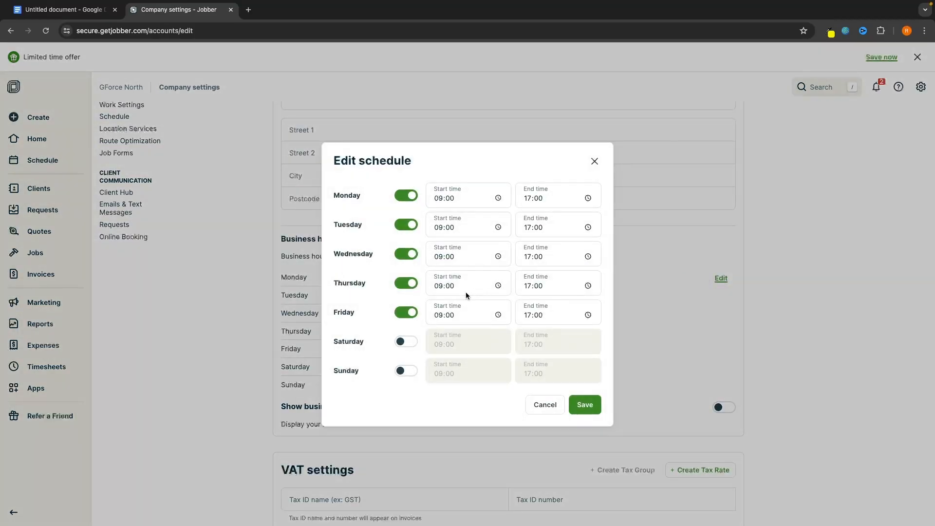
left_click(463, 286)
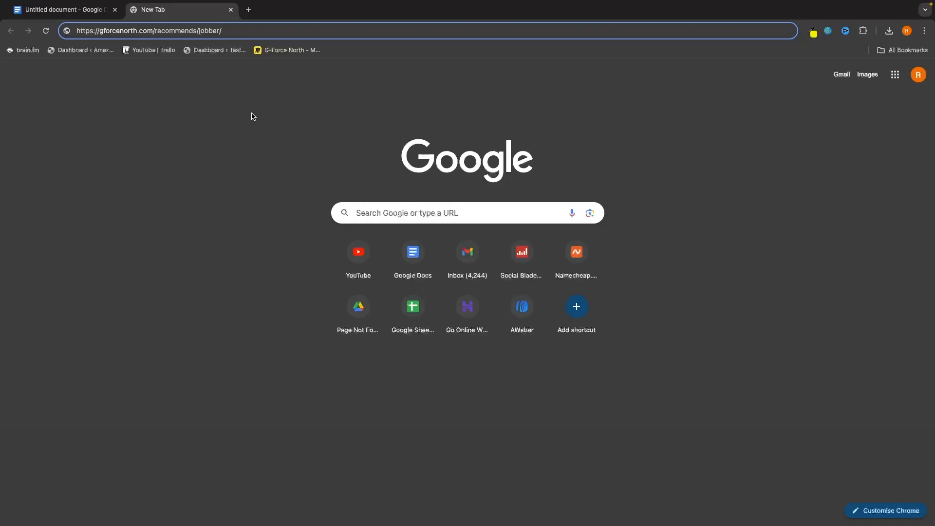
key("Return")
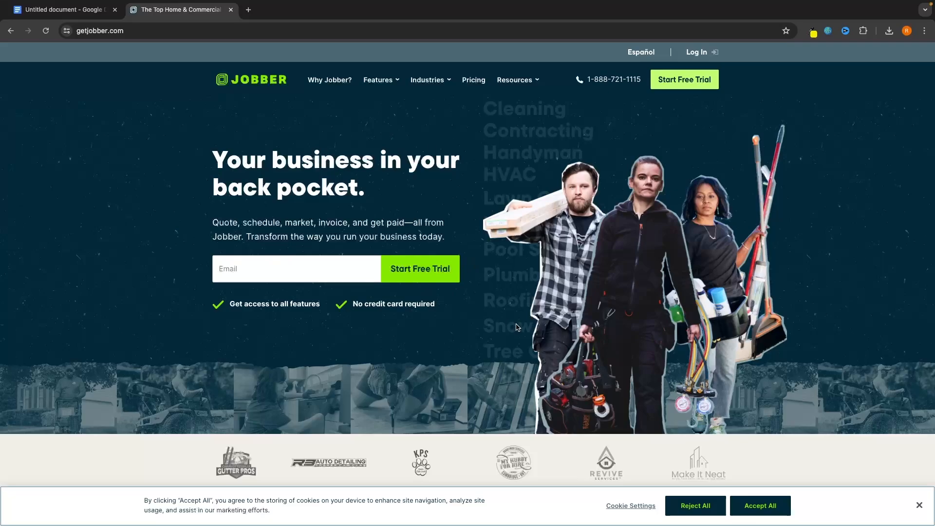
left_click(227, 270)
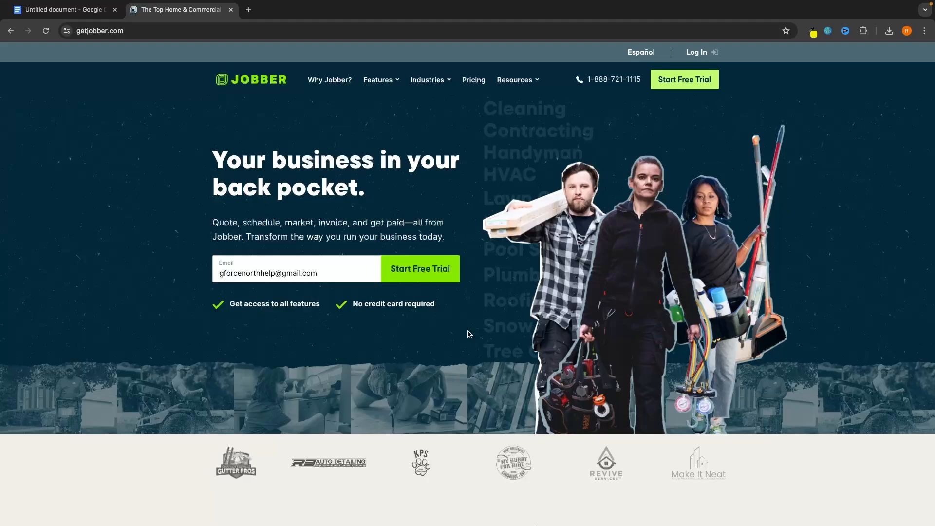
left_click(413, 269)
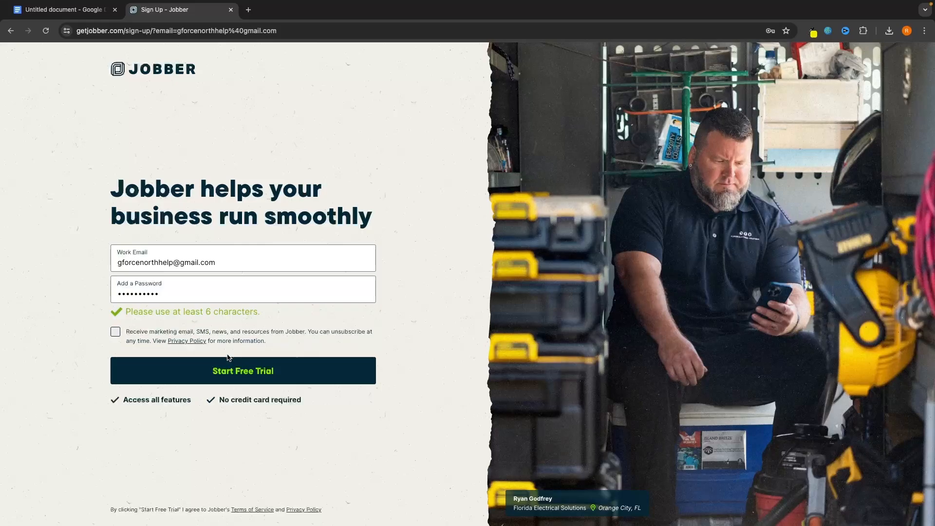
left_click(234, 383)
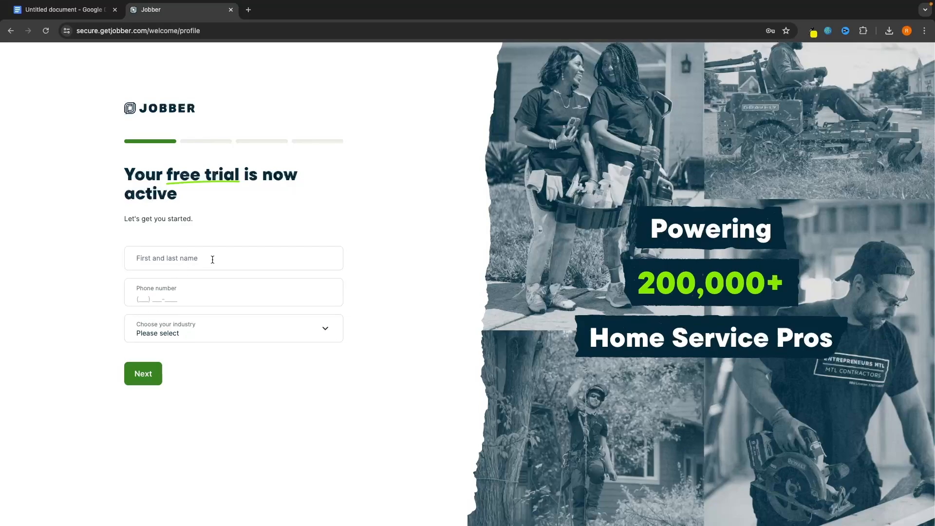
Choose Computers & IT as the industry after entering name and phone
left_click(198, 331)
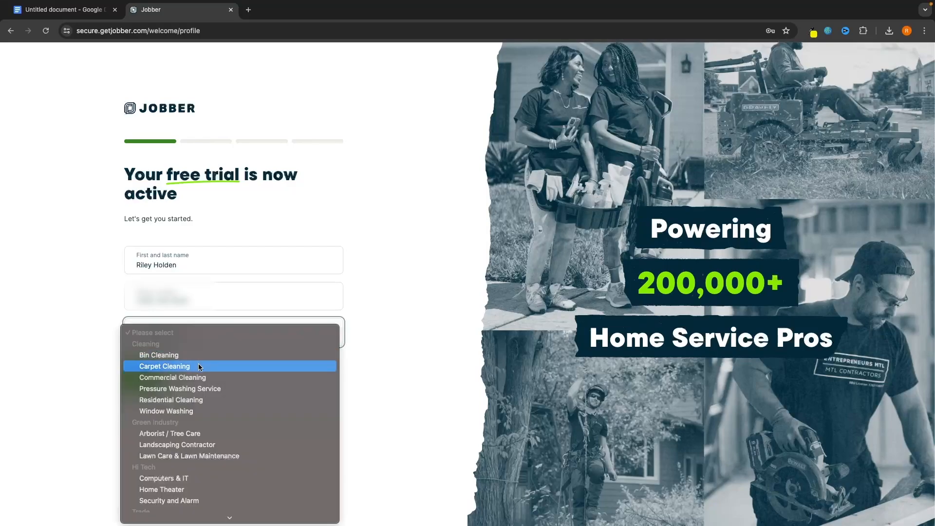
mouse_move(200, 517)
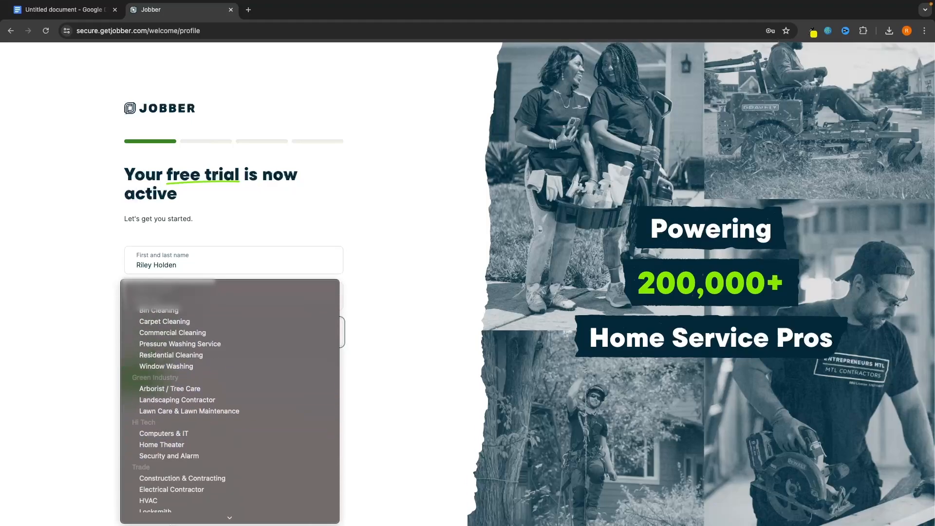
left_click(183, 400)
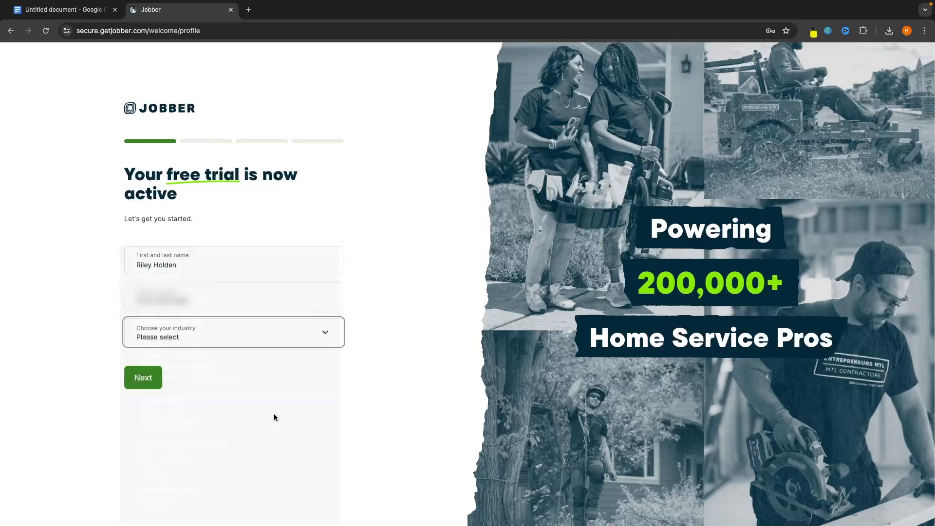
left_click(145, 382)
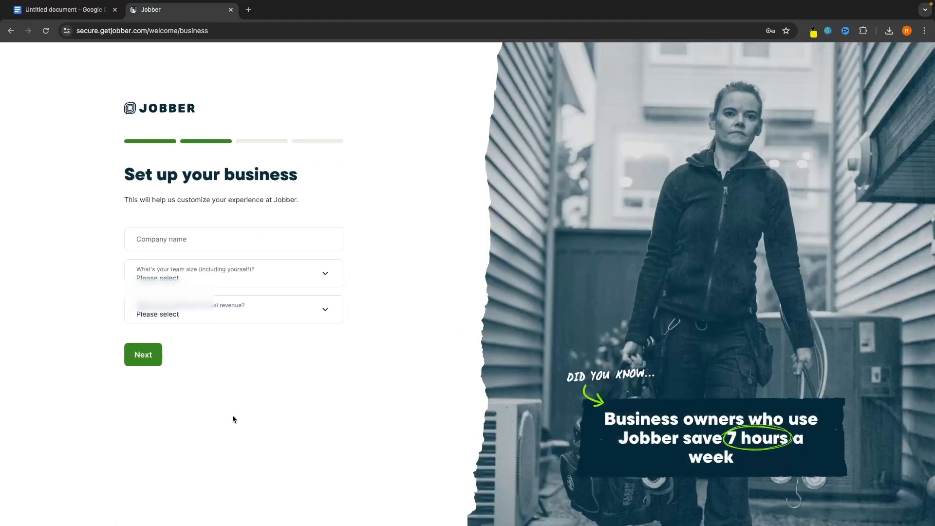
Set the company name to 'GForce North', team size Just me, and an annual revenue range
left_click(202, 232)
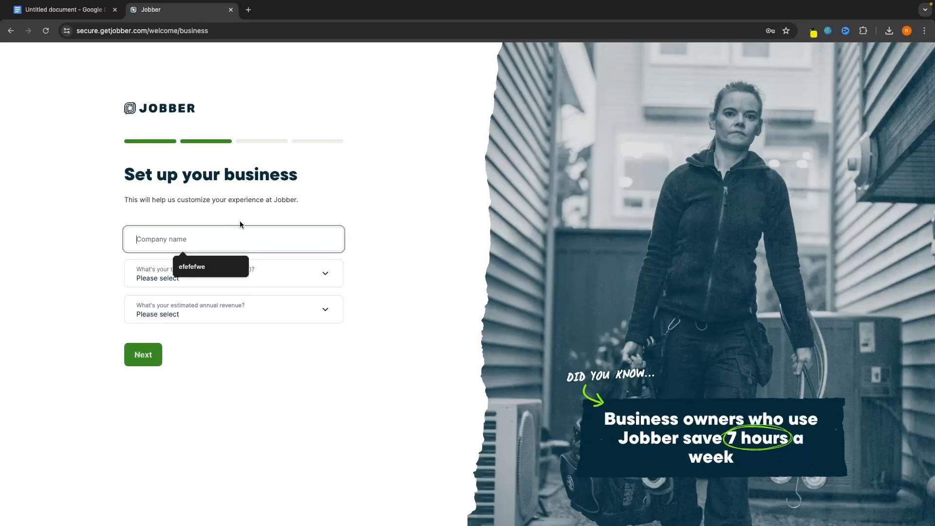
type("GForce North")
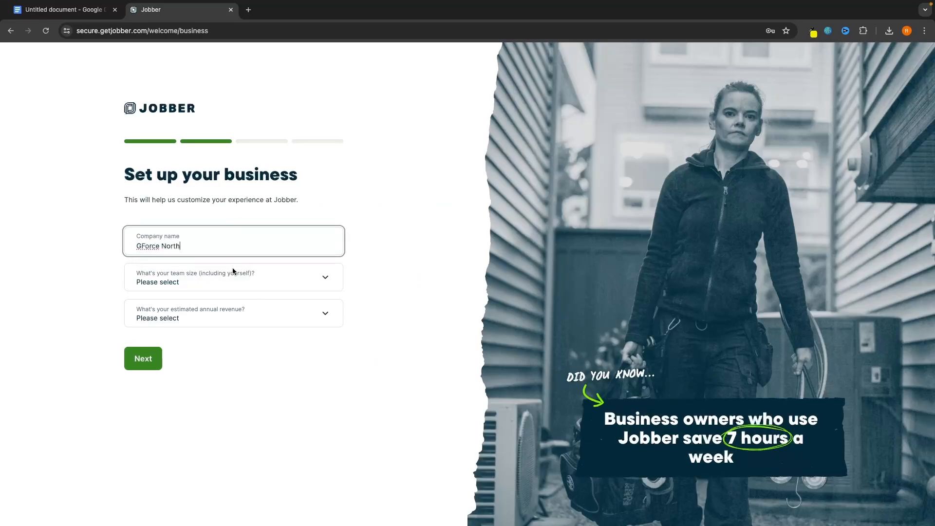
left_click(233, 277)
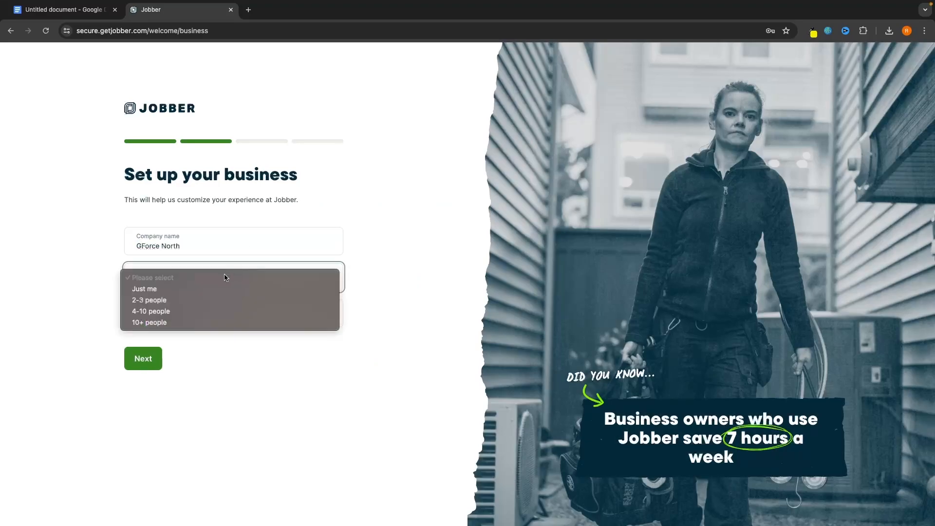
left_click(208, 287)
left_click(210, 322)
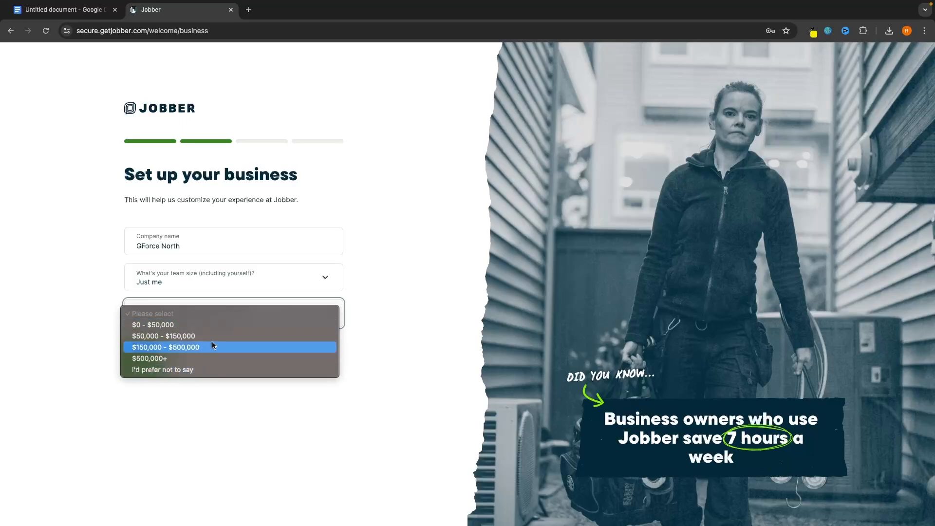
left_click(191, 338)
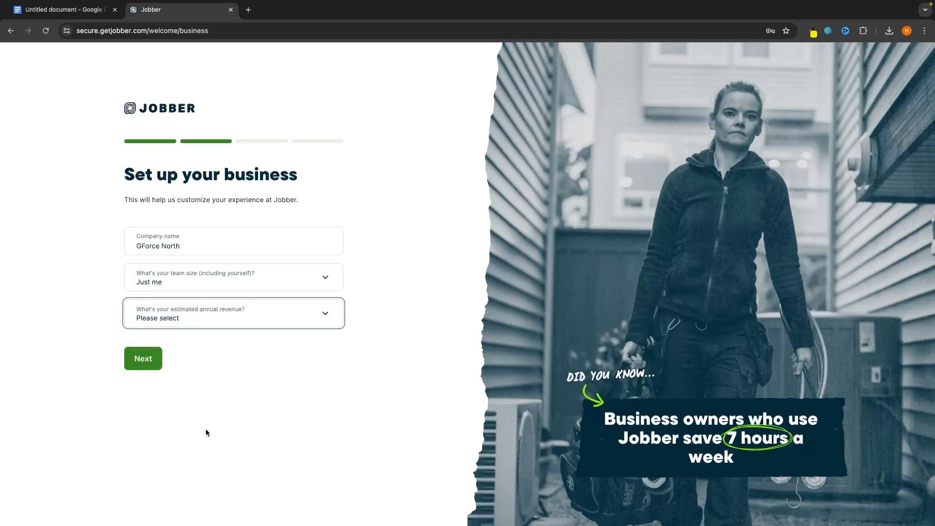
left_click(143, 359)
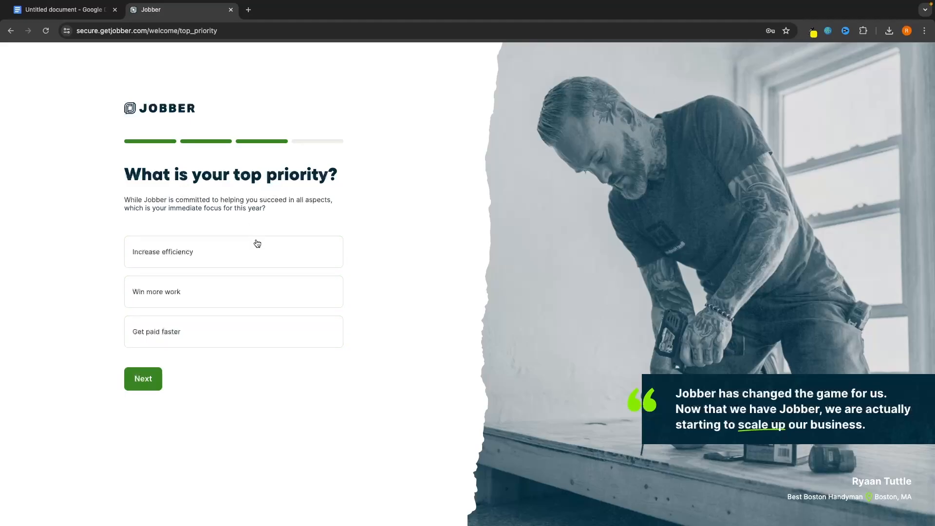
Pick Increase efficiency as the top priority and finish onboarding
left_click(247, 255)
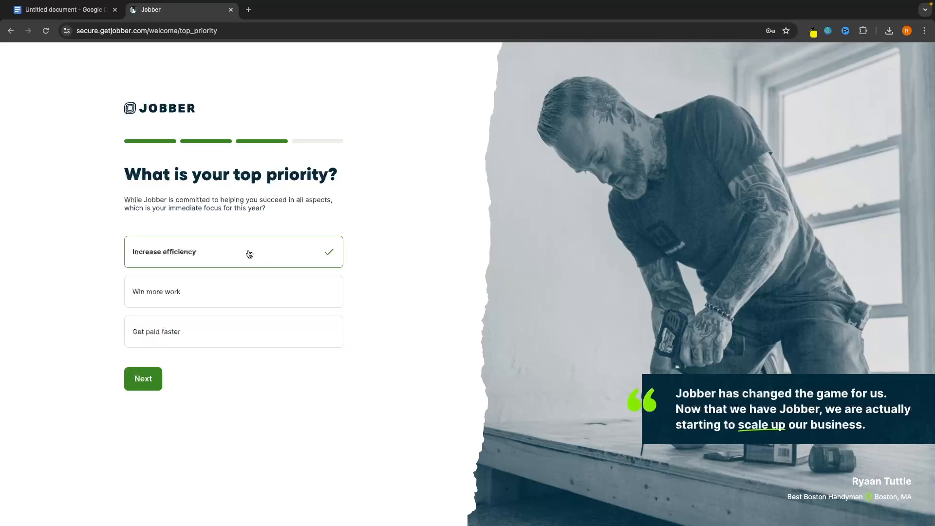
left_click(158, 393)
left_click(185, 279)
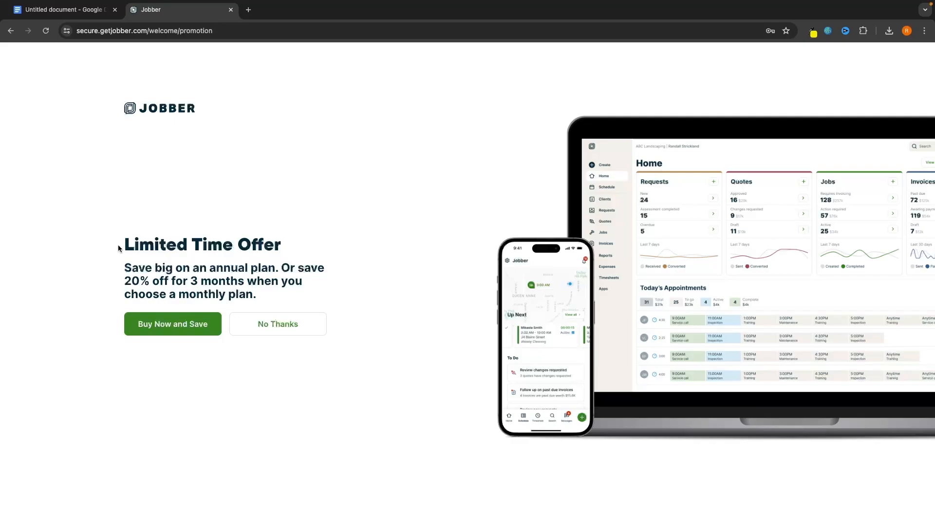
Accept the Limited Time Offer to view plan pricing
left_click_drag(118, 248, 290, 290)
left_click(339, 280)
left_click(174, 334)
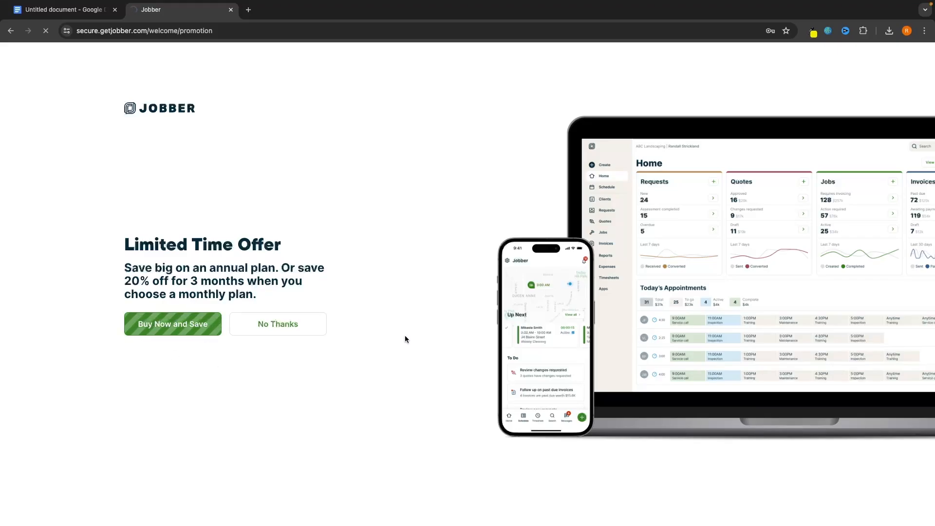
Switch the plan prices to annual billing, then return to the Home dashboard
scroll(452, 314, "down", 2)
scroll(453, 315, "down", 1)
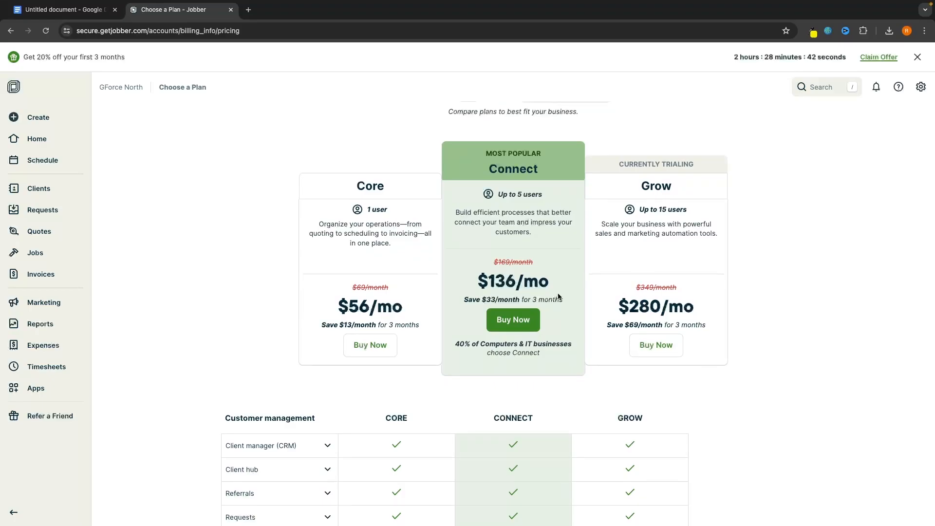
scroll(522, 296, "up", 2)
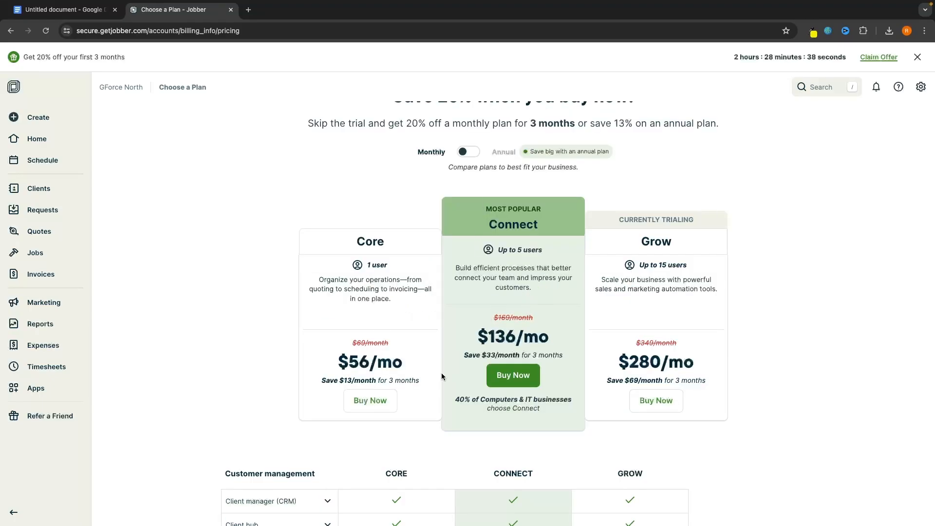
left_click(466, 152)
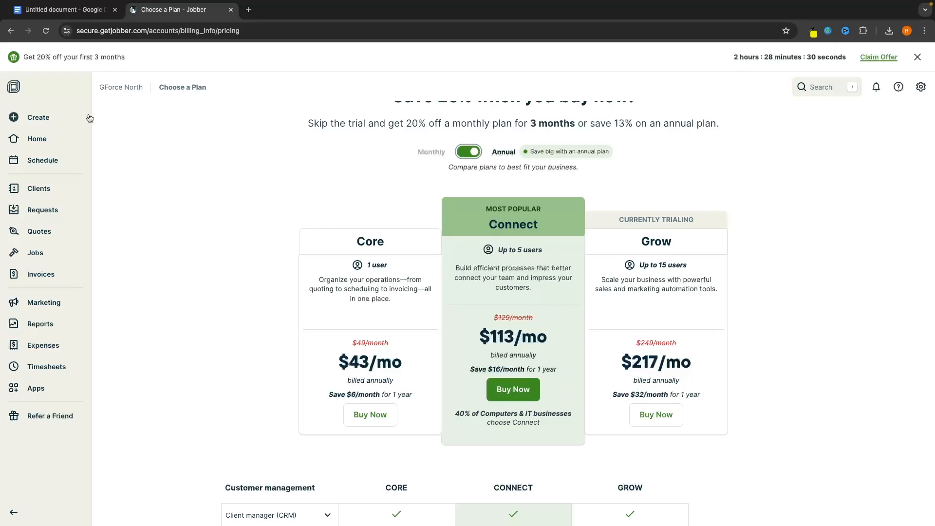
left_click(43, 141)
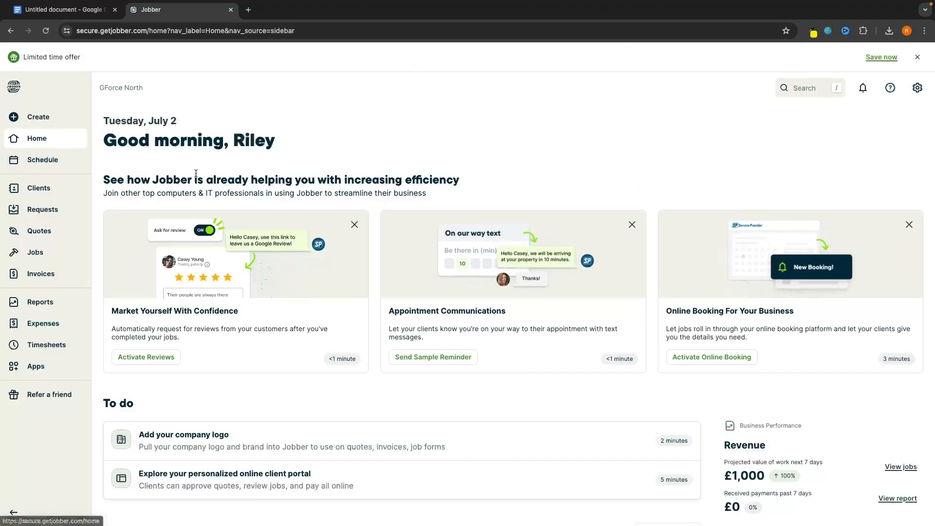
Review the Home dashboard's £1,000 projected revenue, then open the Create menu
scroll(108, 225, "down", 4)
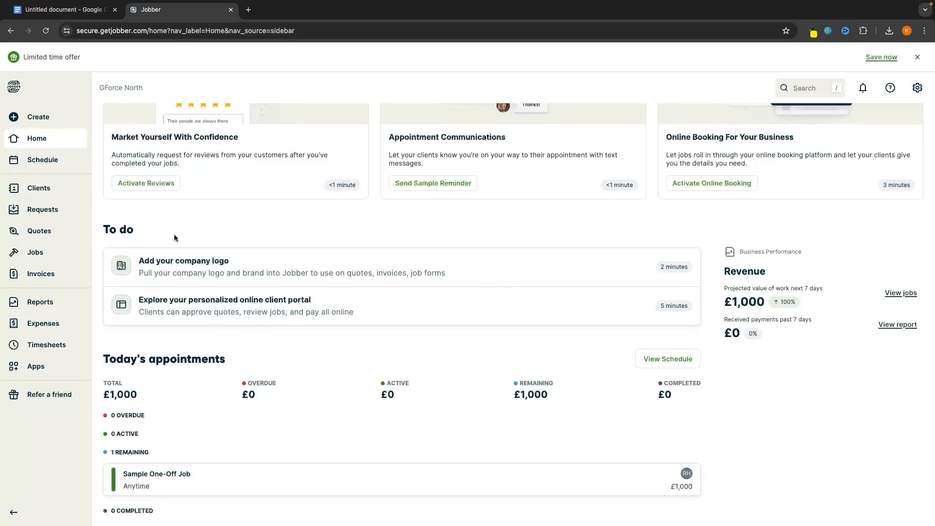
scroll(190, 219, "up", 4)
scroll(190, 219, "down", 3)
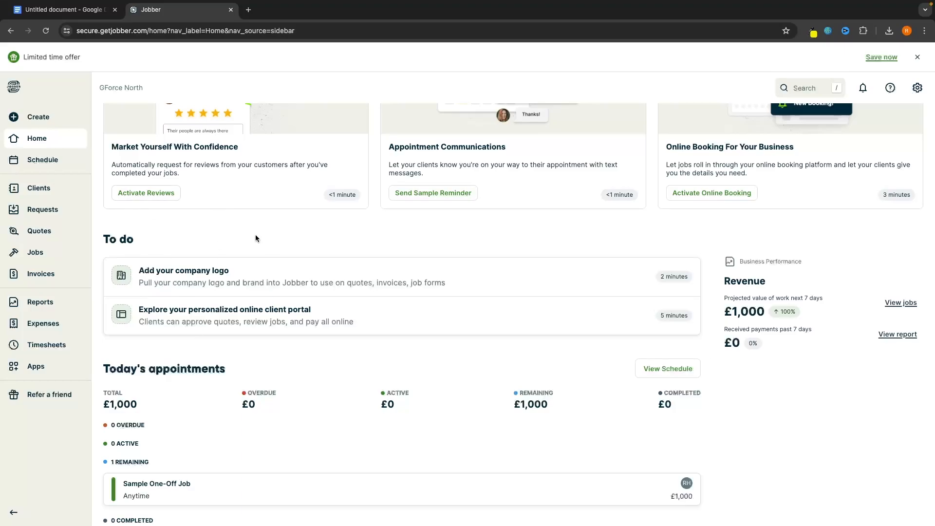
scroll(307, 273, "down", 1)
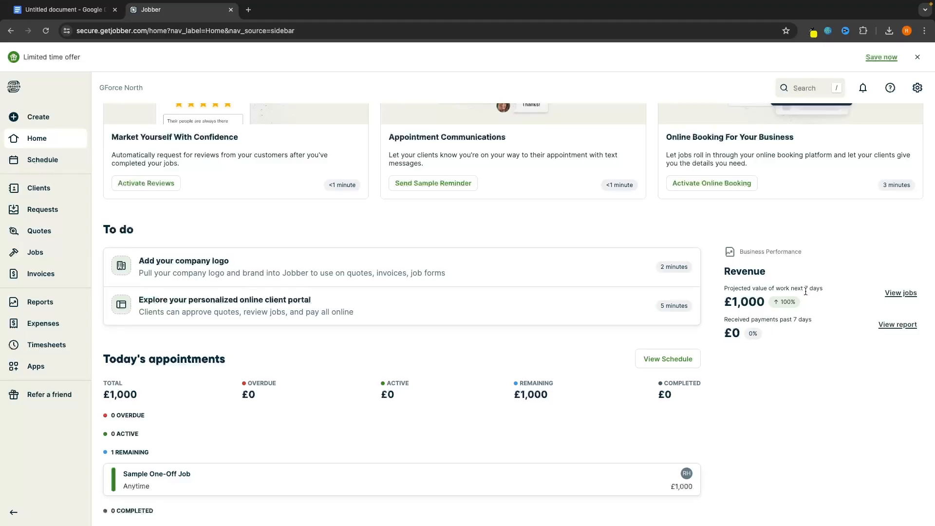
left_click_drag(723, 302, 765, 303)
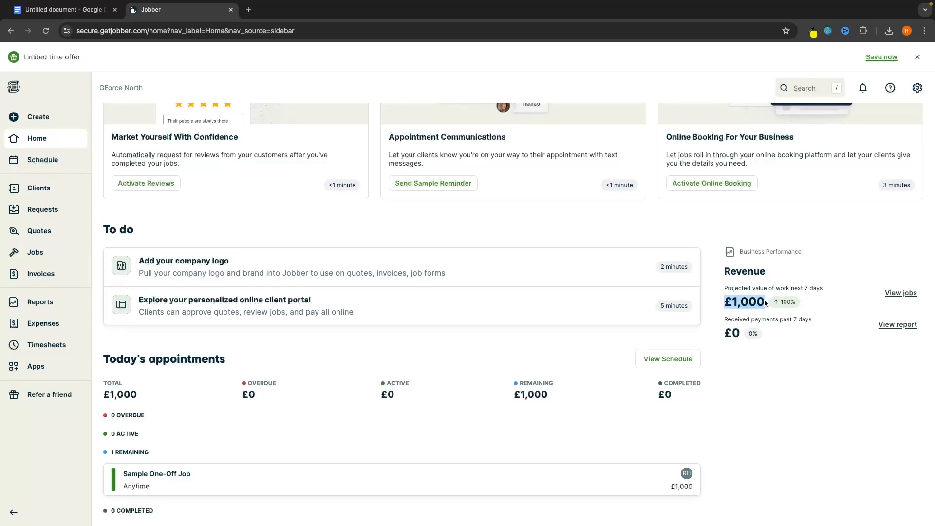
left_click(812, 329)
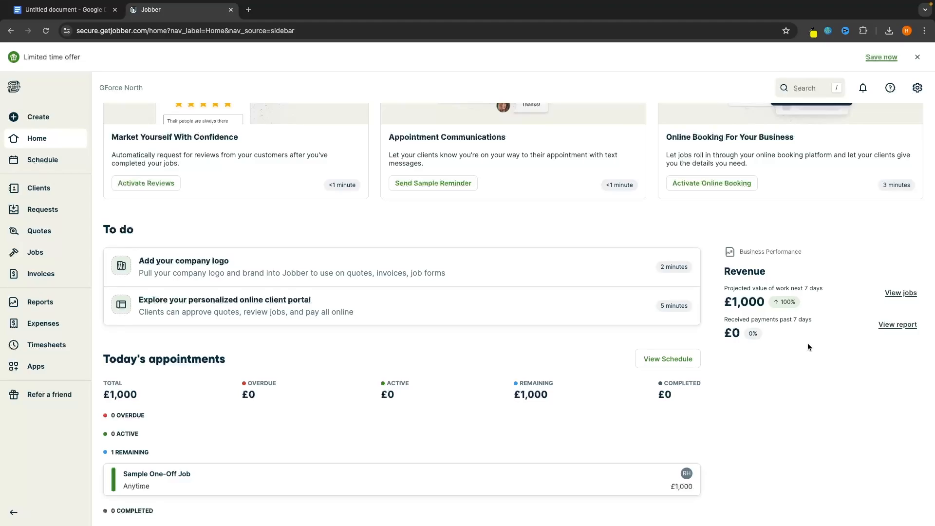
scroll(807, 343, "up", 4)
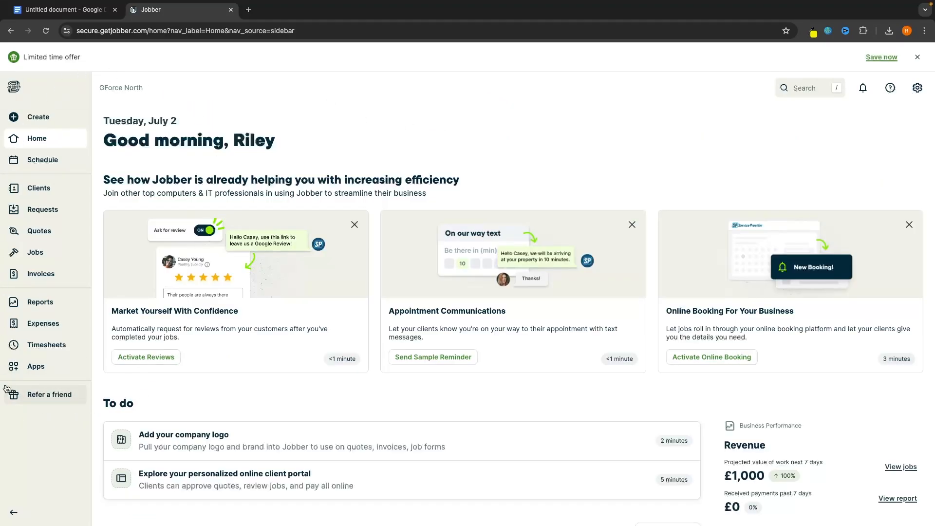
left_click(50, 125)
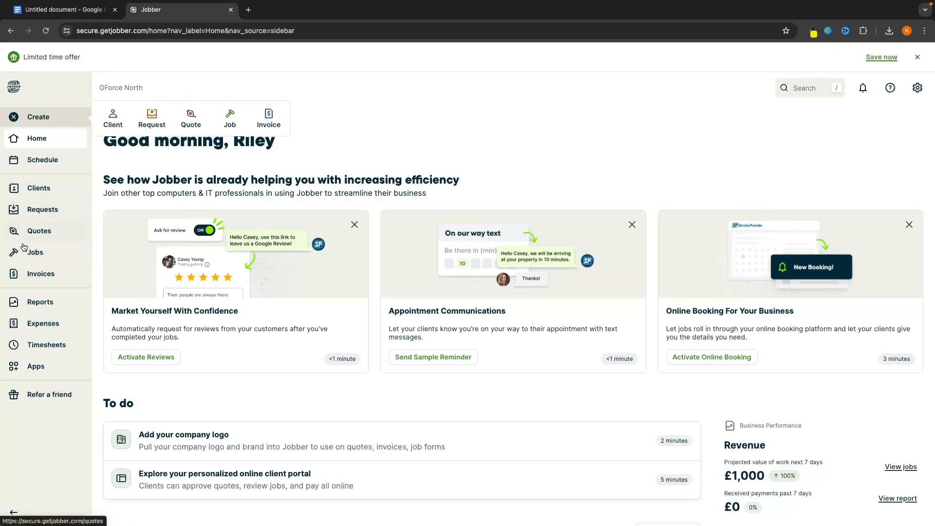
Start a new client titled Mr. and enter the client's first and last name
left_click(111, 128)
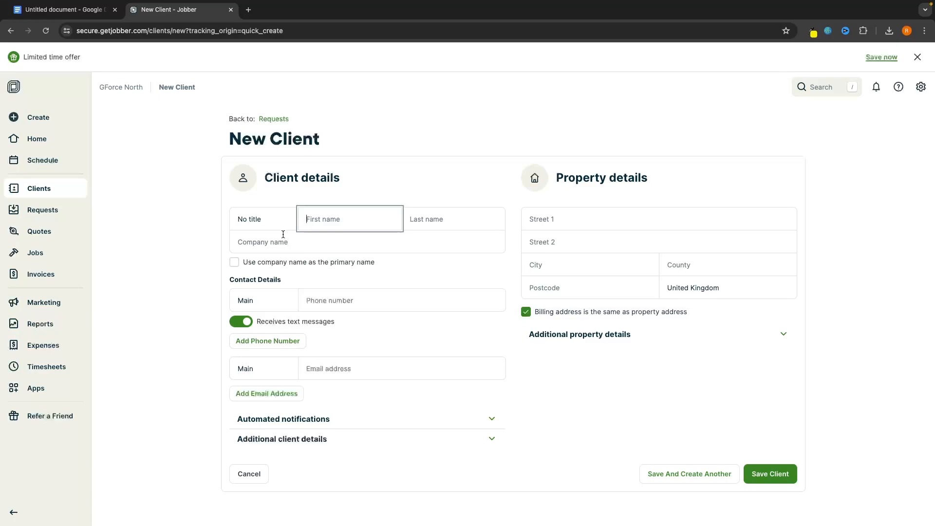
left_click(268, 224)
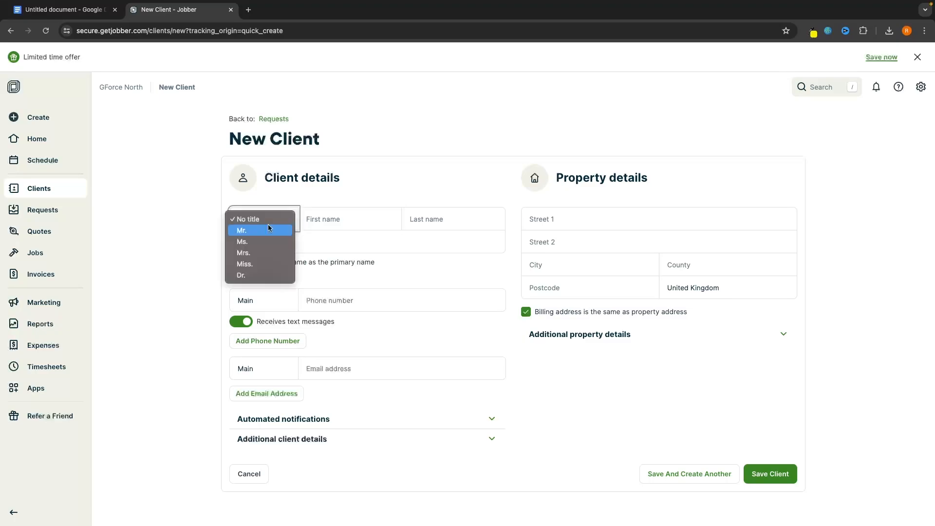
left_click(239, 235)
left_click(319, 223)
type("John")
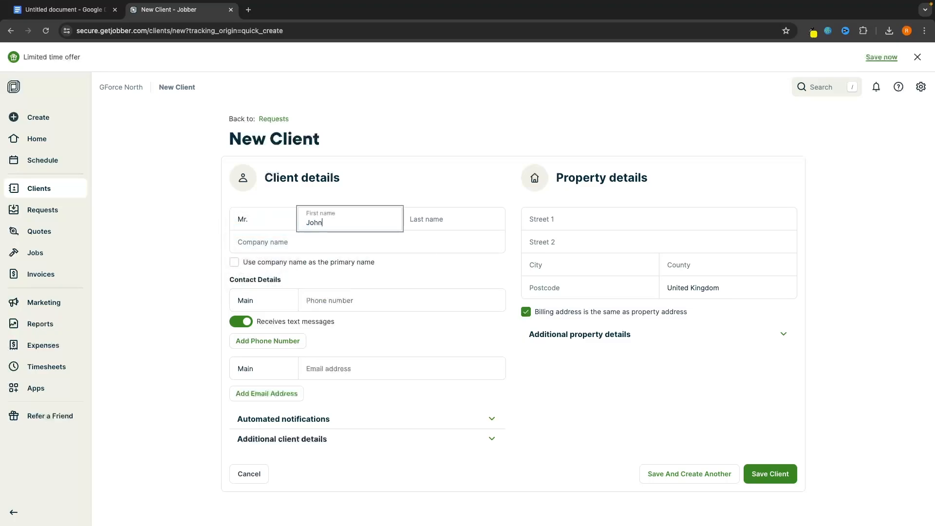
key("Tab")
type("Smi")
left_click(431, 188)
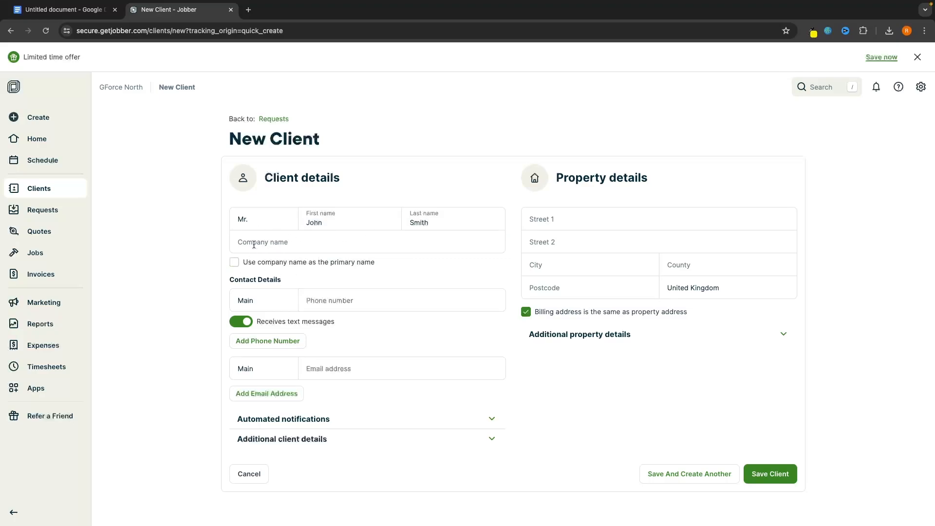
Paste the client's phone number, enter their e-mail address and save the client
left_click(341, 300)
key("ctrl+v")
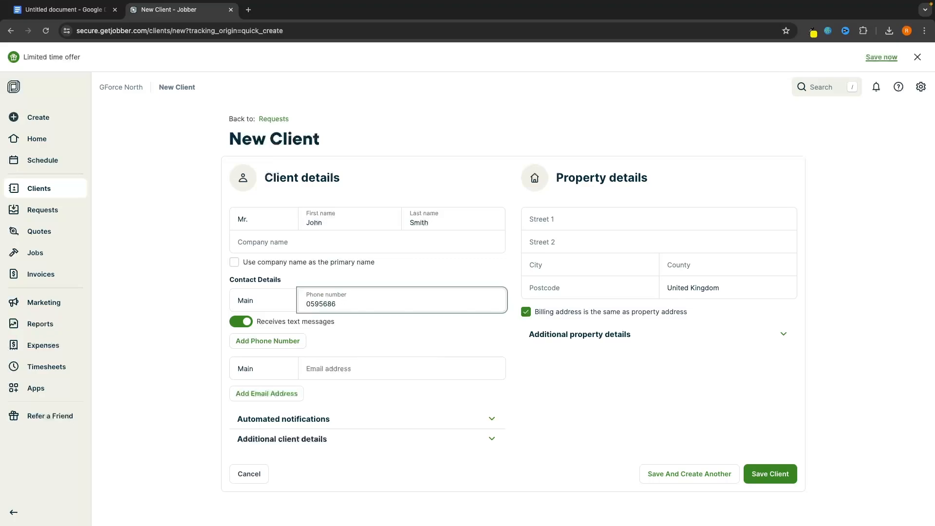
left_click(376, 369)
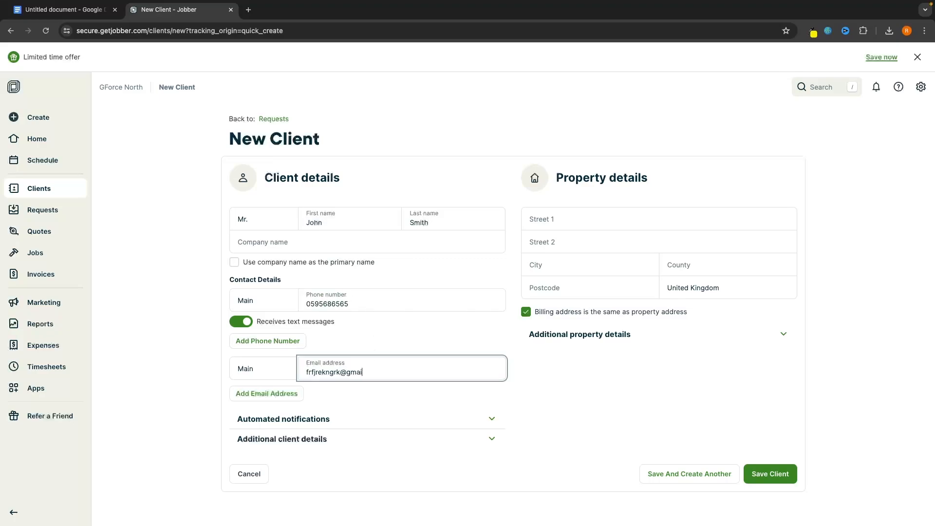
key("Return")
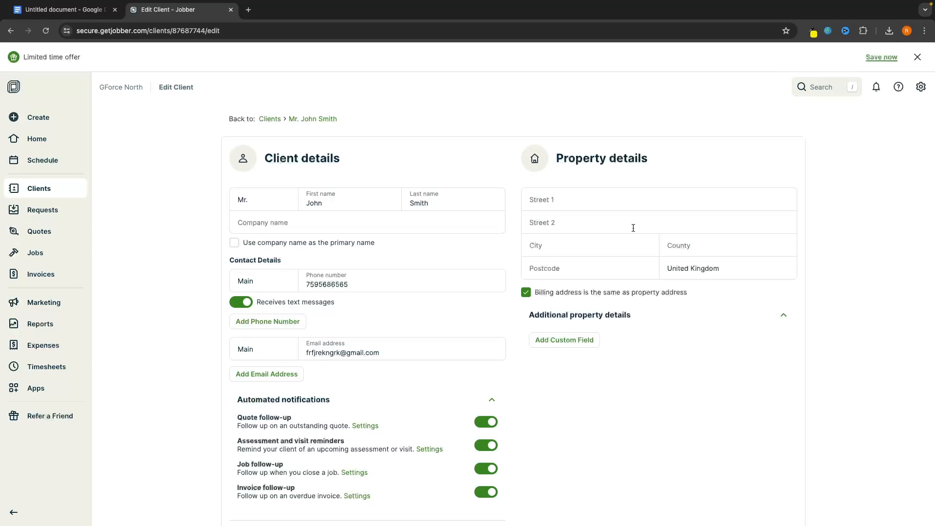
Enter the client's street address and pick the London suggestion to autofill city and postcode
left_click(562, 201)
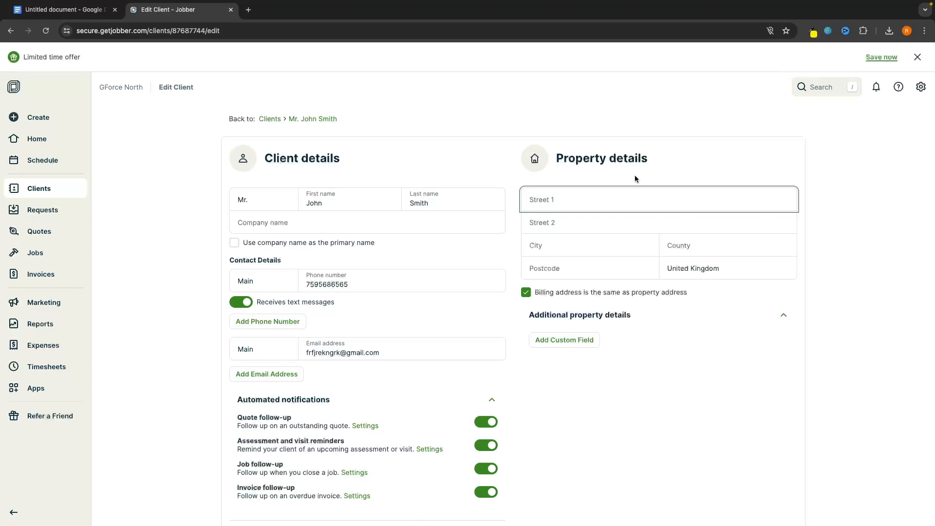
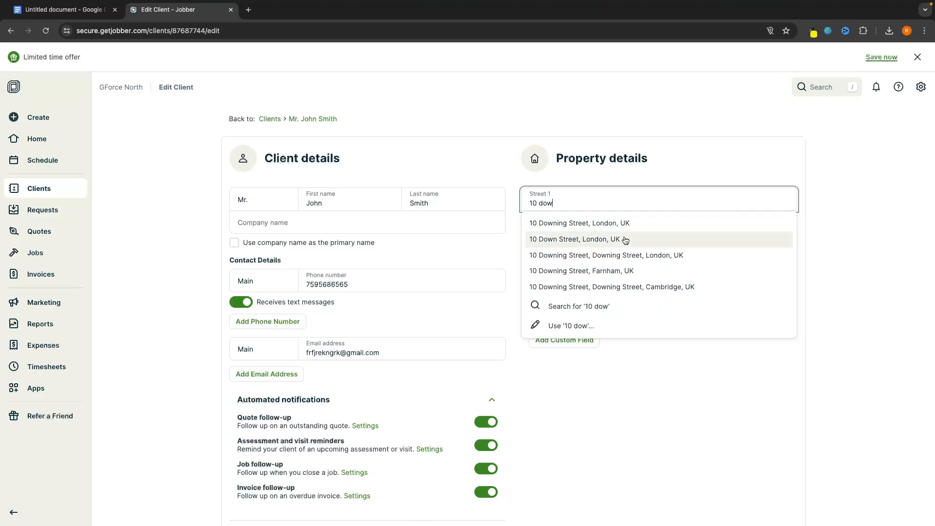
left_click(618, 229)
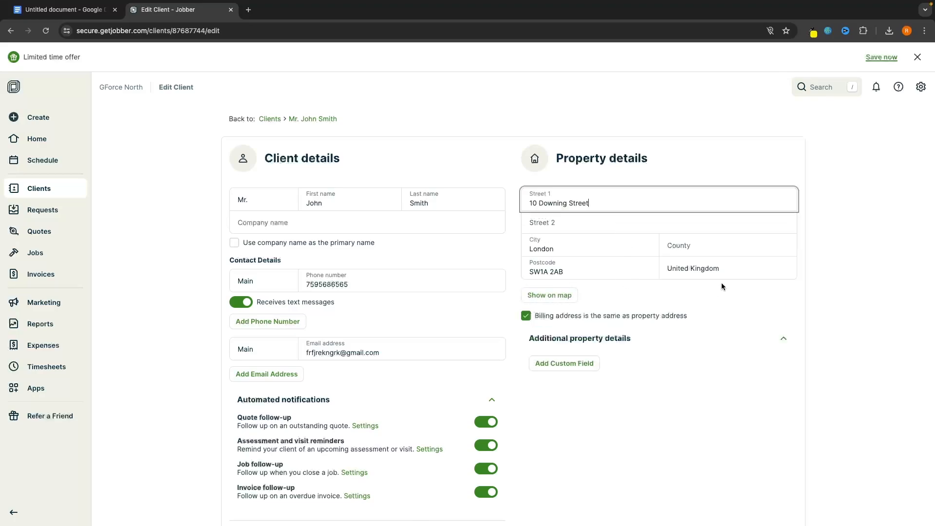
left_click(804, 277)
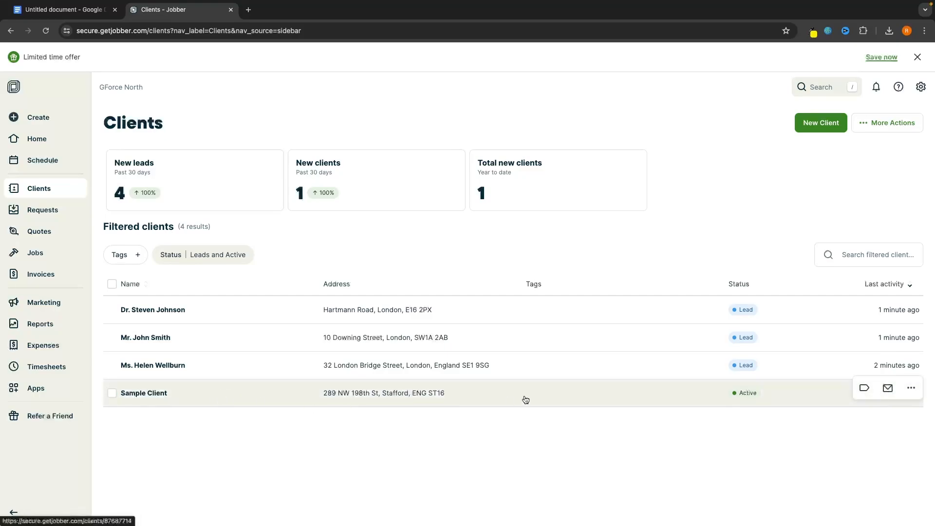
Delete the Sample Client, acknowledging loss of hub access, property, quote, job, visit and invoice
left_click(910, 390)
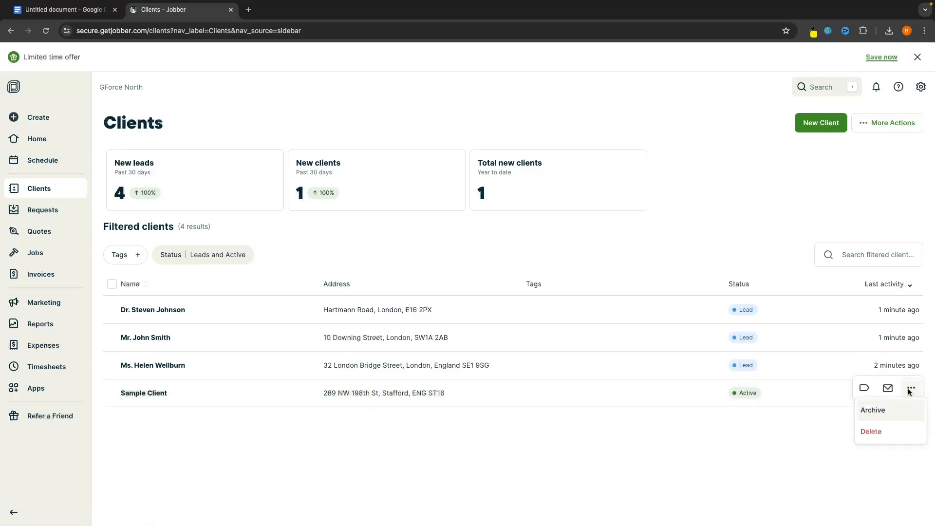
left_click(895, 430)
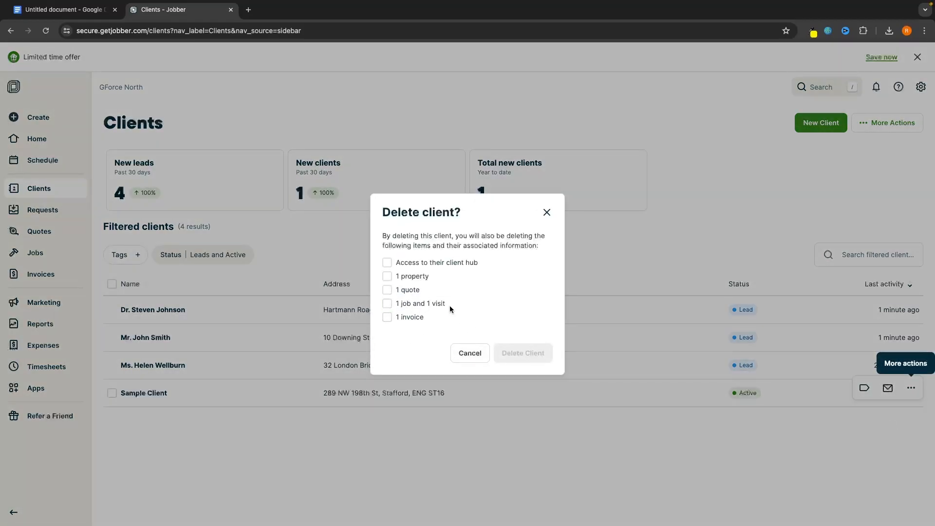
left_click(413, 266)
left_click(414, 276)
left_click(414, 290)
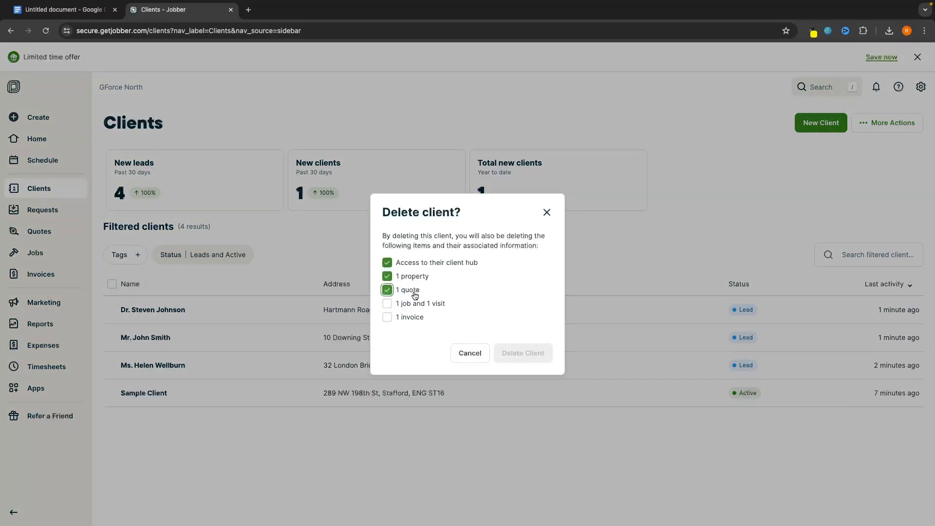
left_click(413, 304)
left_click(414, 317)
left_click(516, 353)
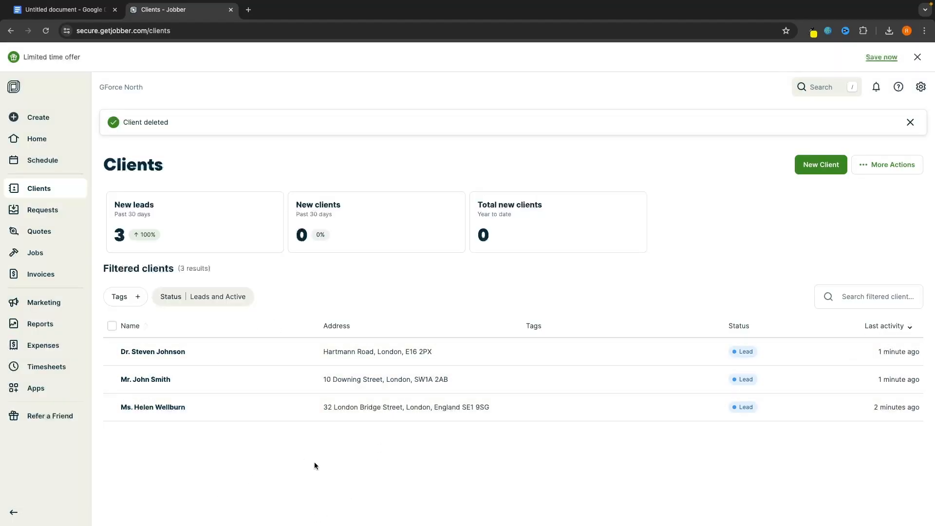
Begin a client import from More Actions, then cancel the file upload
left_click(866, 163)
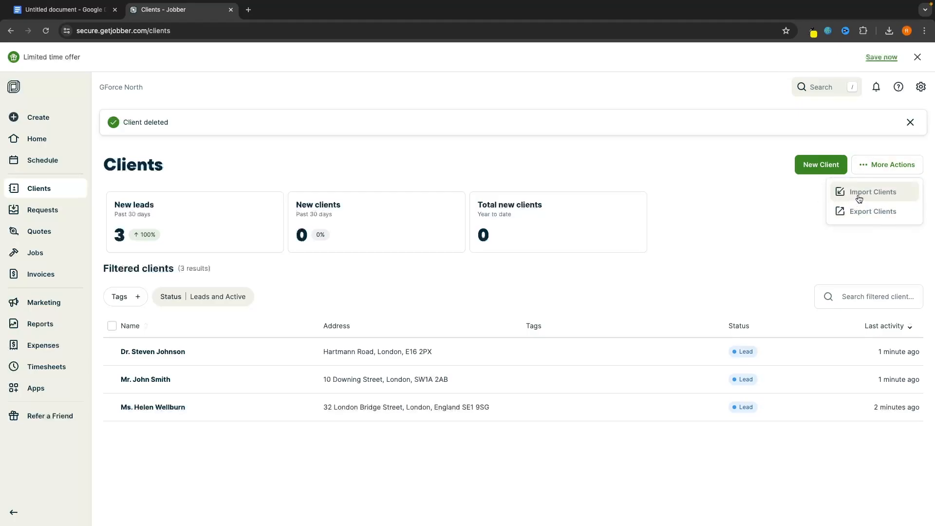
left_click(844, 199)
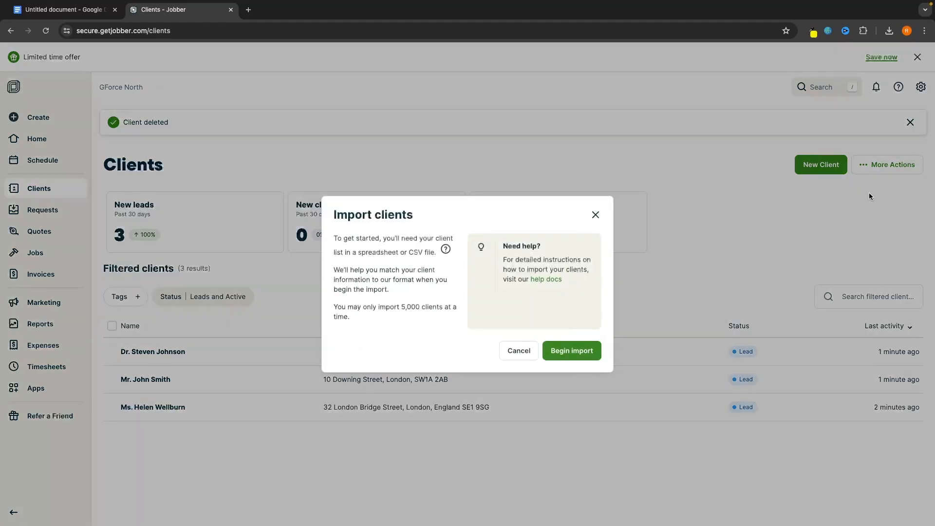
left_click(581, 348)
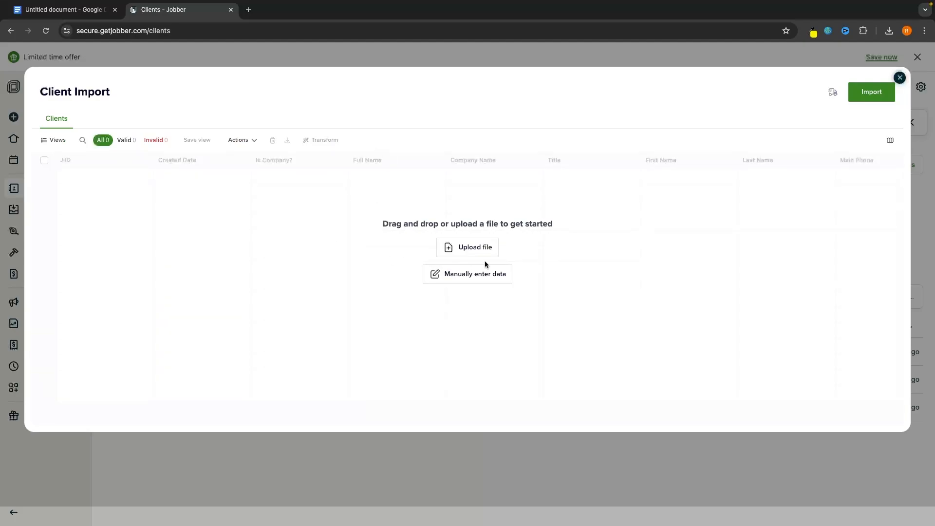
left_click(475, 247)
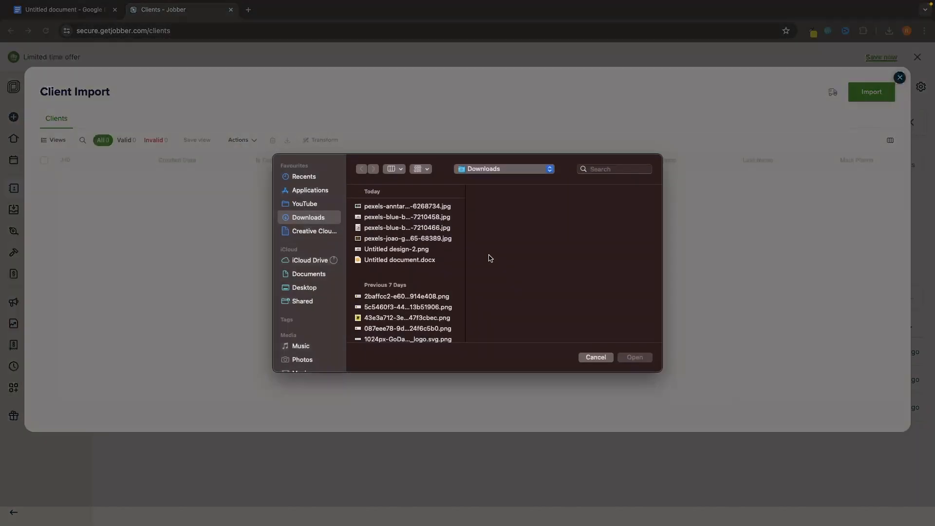
left_click(602, 357)
Close the import without saving, dismiss the prompt and go to the Requests page
left_click(899, 79)
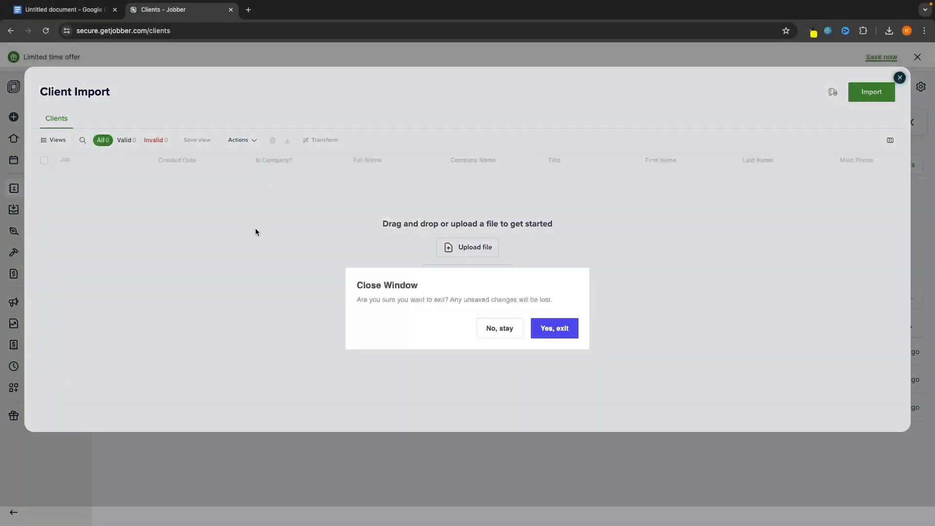
left_click(552, 329)
left_click(595, 214)
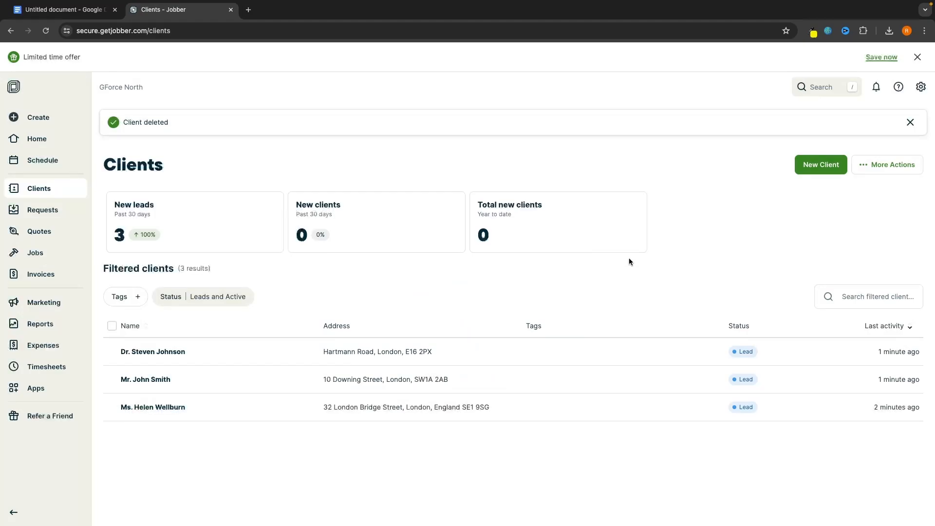
left_click(53, 218)
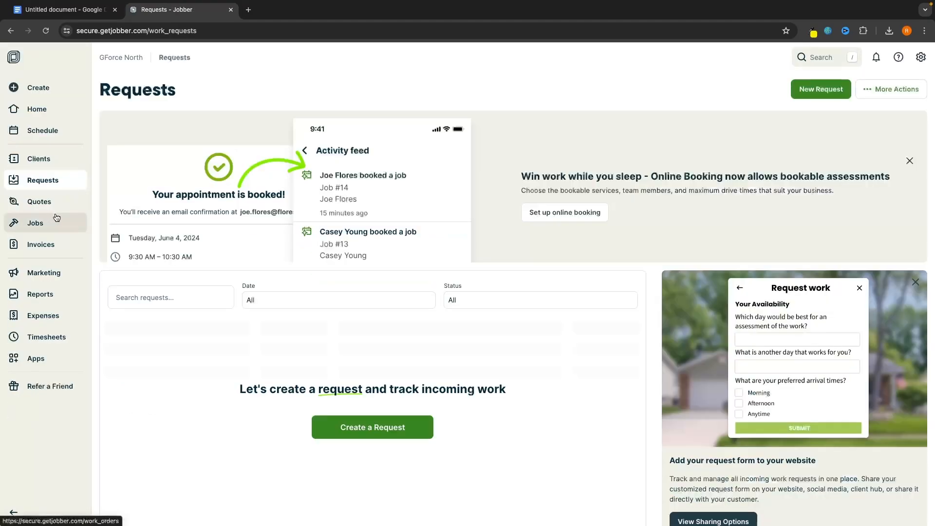
Scroll through the empty Requests page, with 0 new requests, and back to the top
scroll(342, 290, "down", 2)
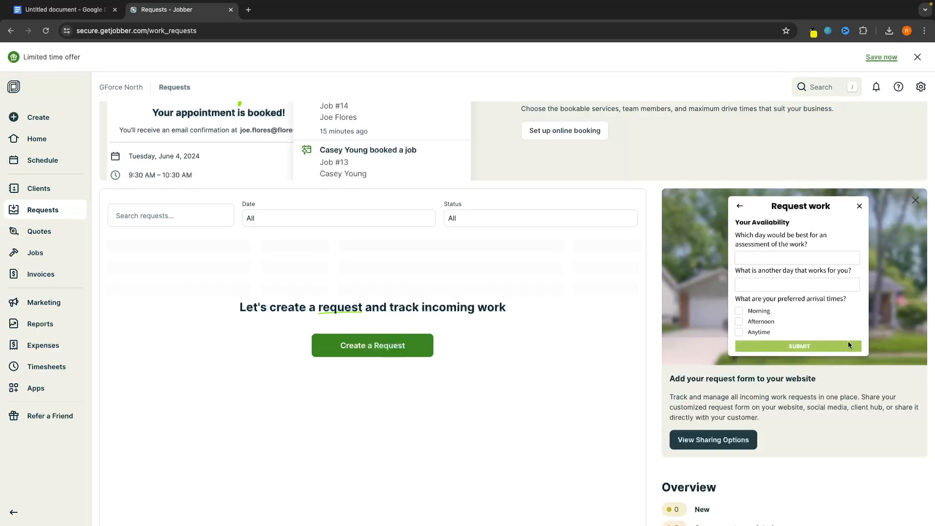
scroll(831, 364, "down", 1)
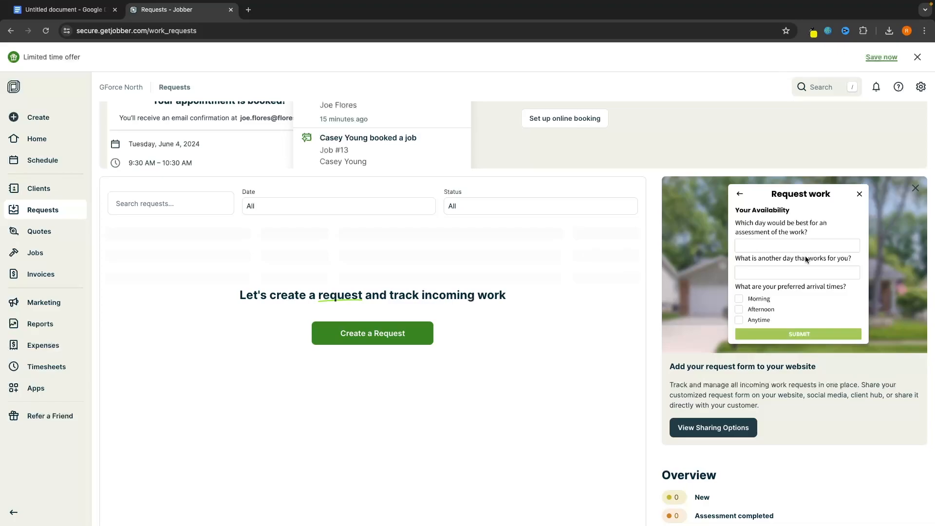
scroll(806, 259, "up", 1)
scroll(806, 259, "up", 1)
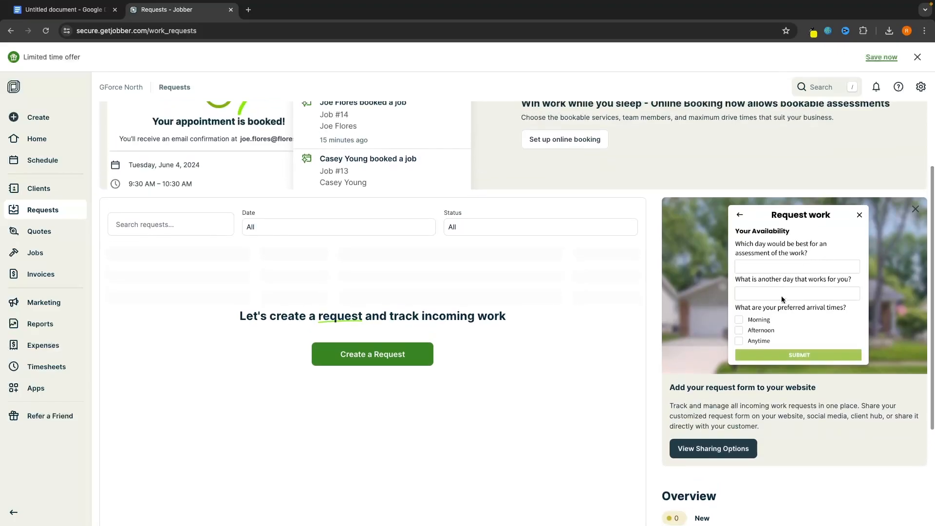
scroll(521, 329, "down", 2)
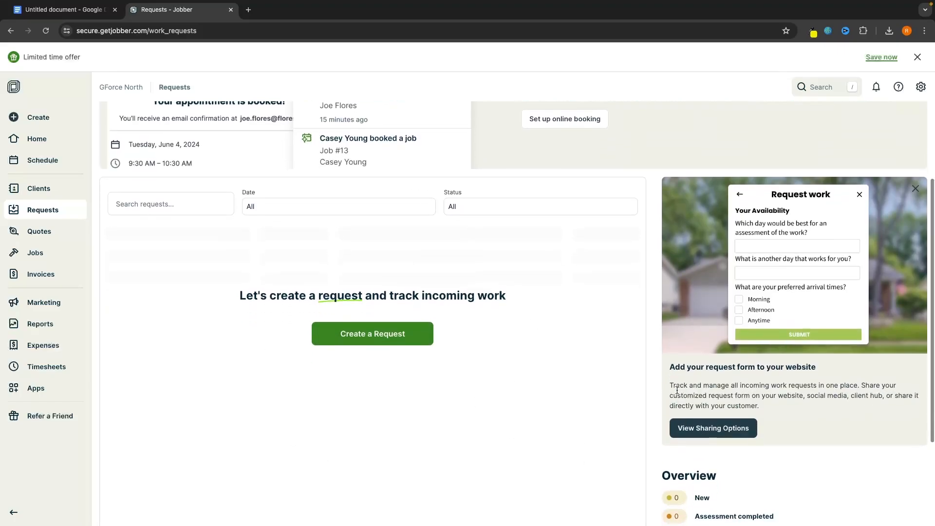
scroll(676, 389, "up", 5)
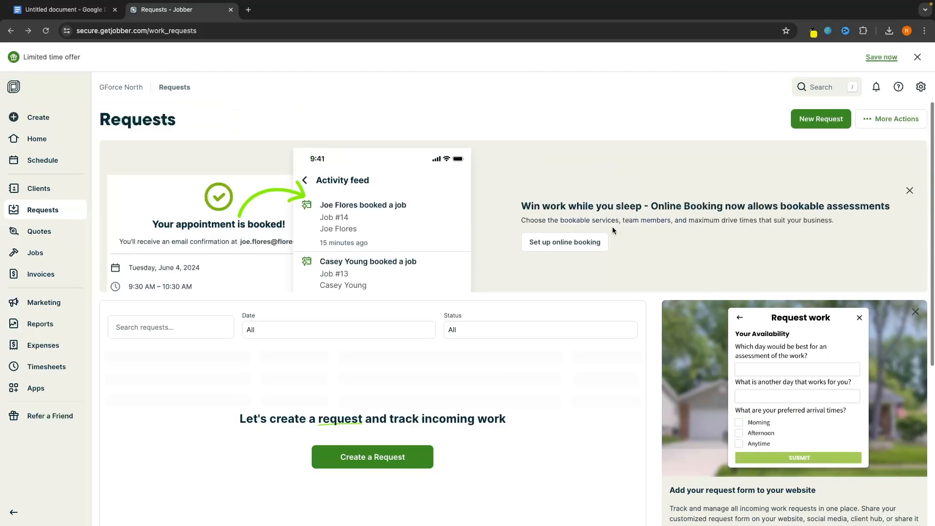
Start online booking setup and create a new Service item named 'Plastering' with no description
left_click(537, 246)
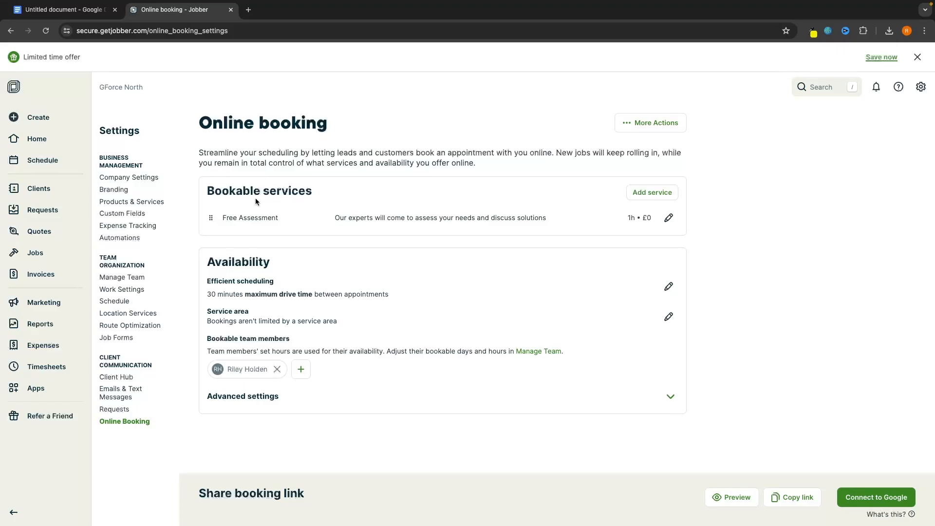
left_click(639, 193)
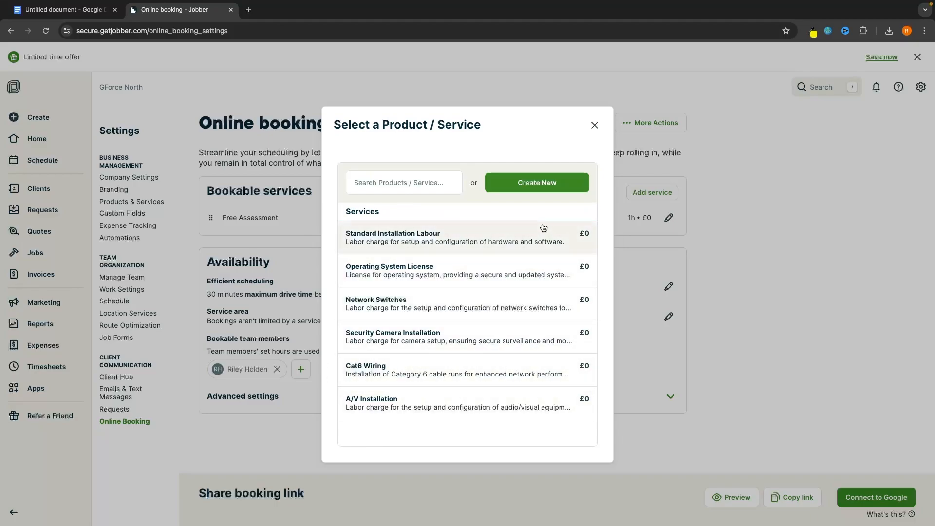
left_click(525, 184)
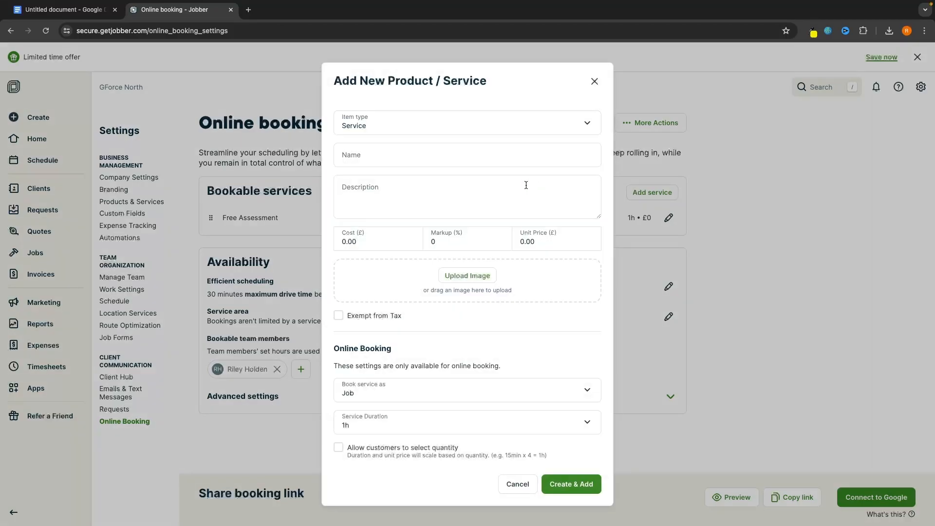
left_click(394, 125)
left_click(379, 125)
left_click(371, 148)
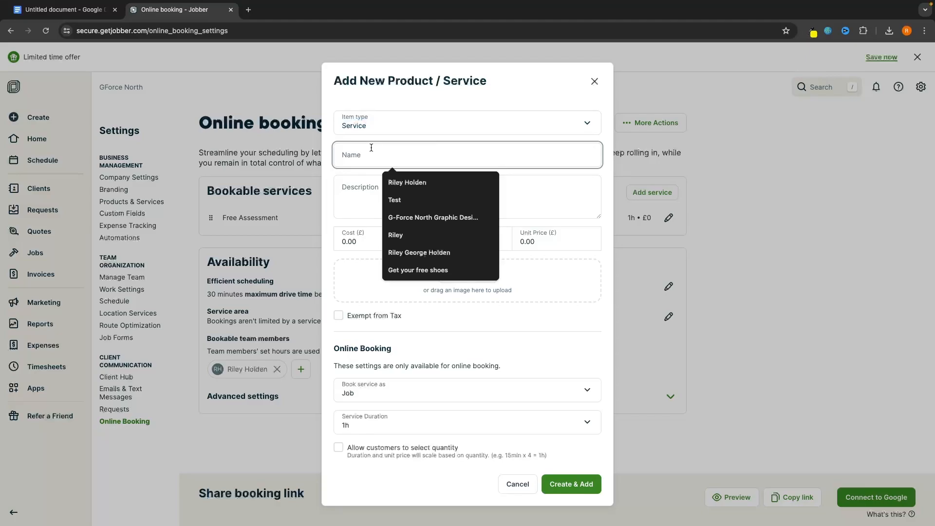
type("Plaster")
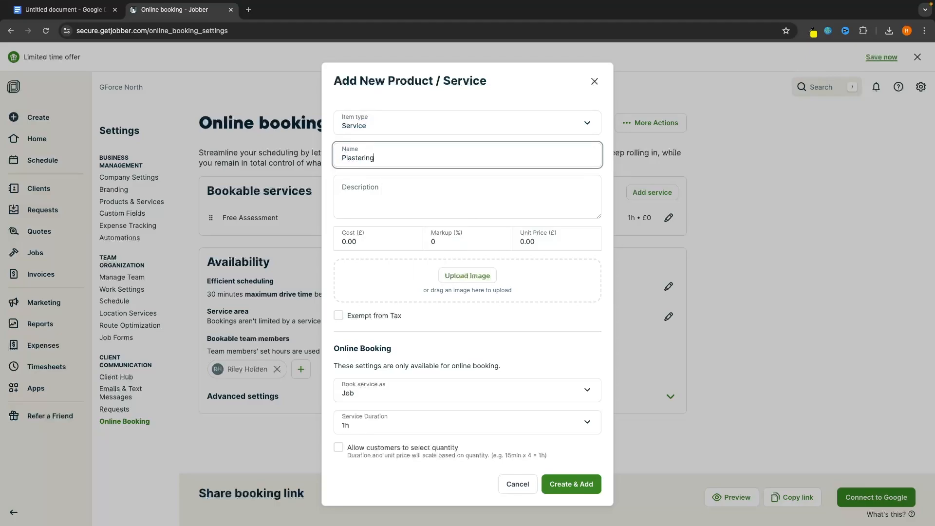
type("ing")
left_click(368, 186)
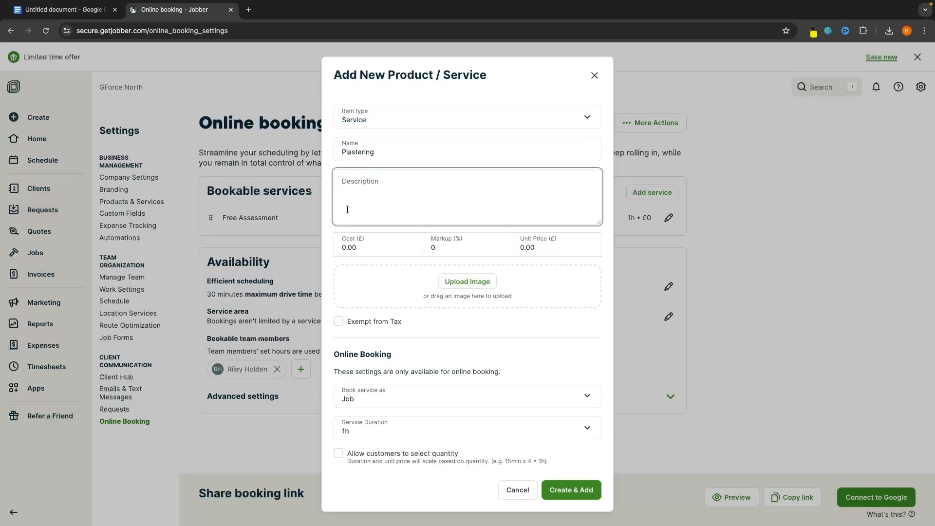
left_click(383, 230)
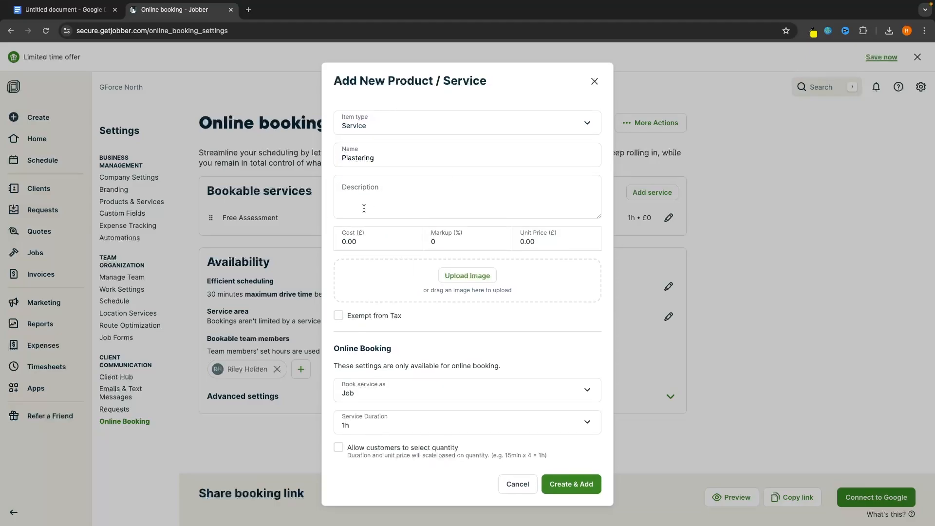
Give Plastering a 5.00 cost, 250.00 unit price and 2-hour duration, then create it
left_click(344, 238)
left_click(349, 222)
double_click(368, 245)
type("5")
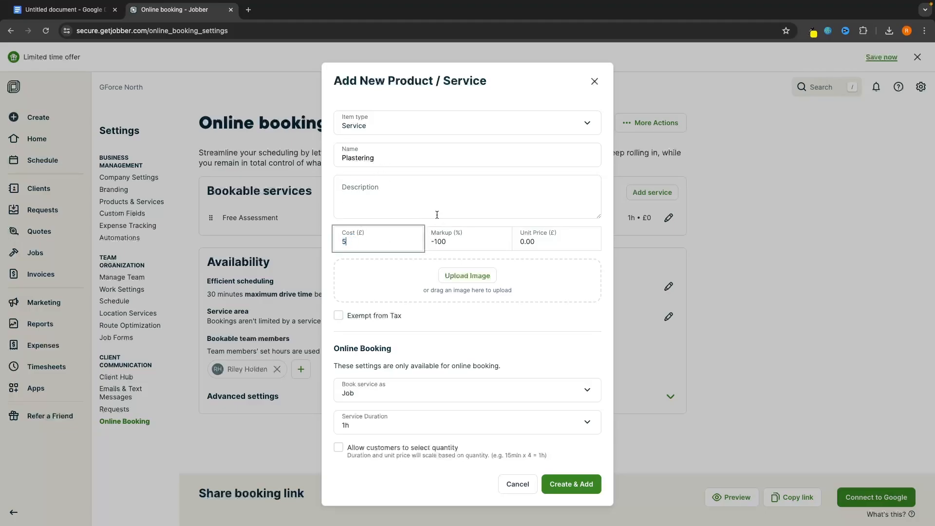
left_click(382, 219)
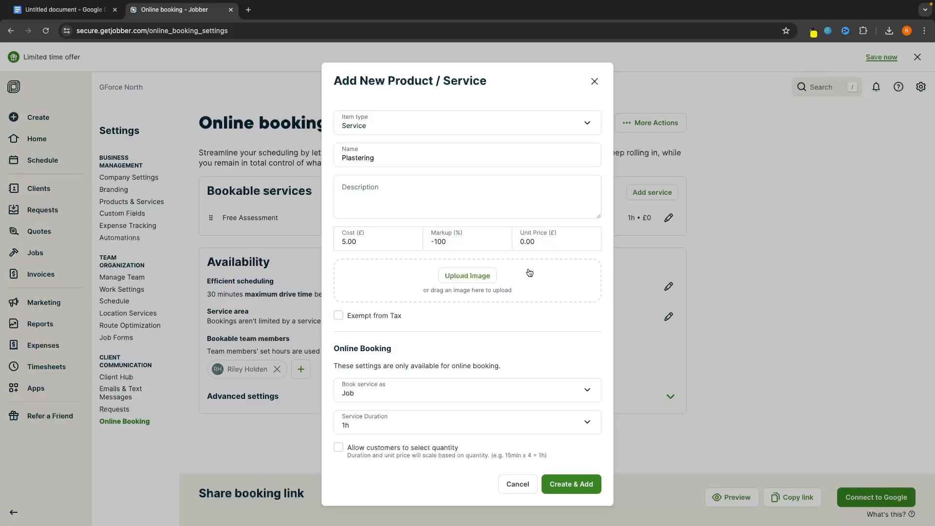
left_click(530, 242)
left_click_drag(531, 242, 517, 242)
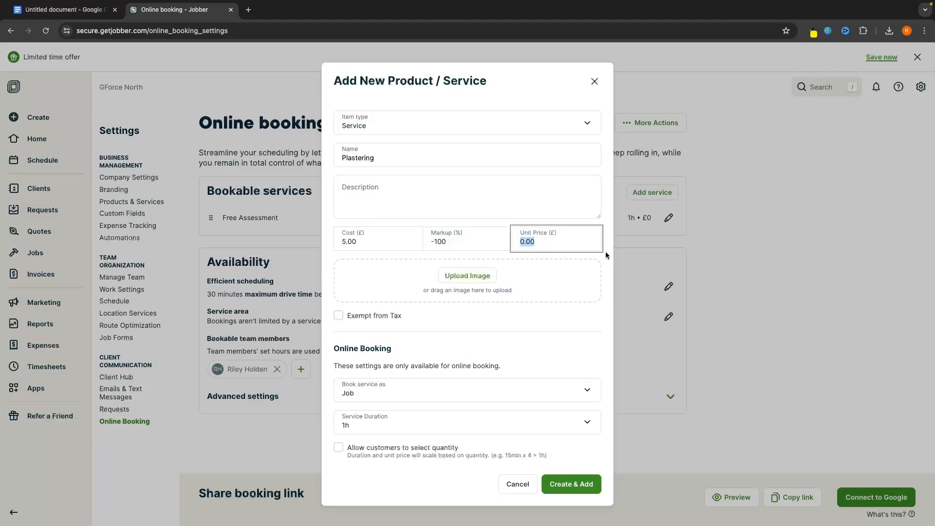
type("250")
left_click(597, 256)
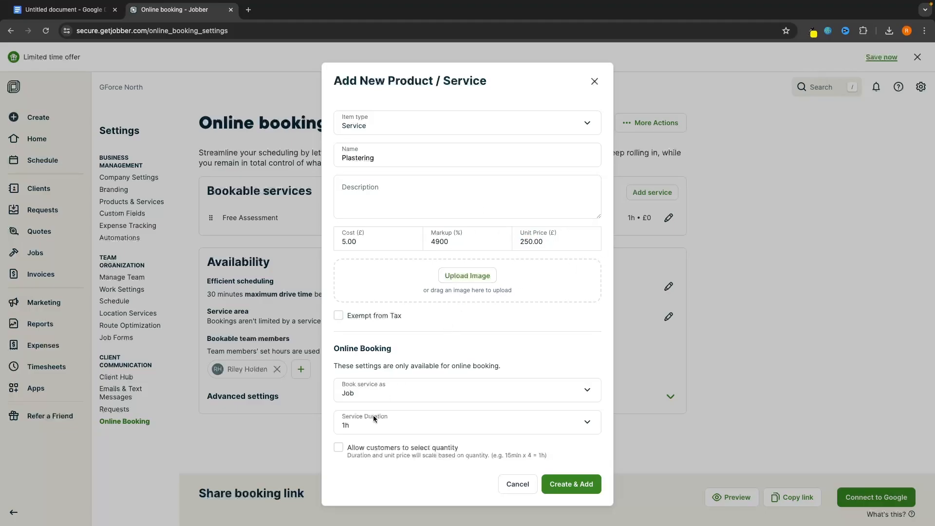
left_click(350, 425)
left_click(354, 445)
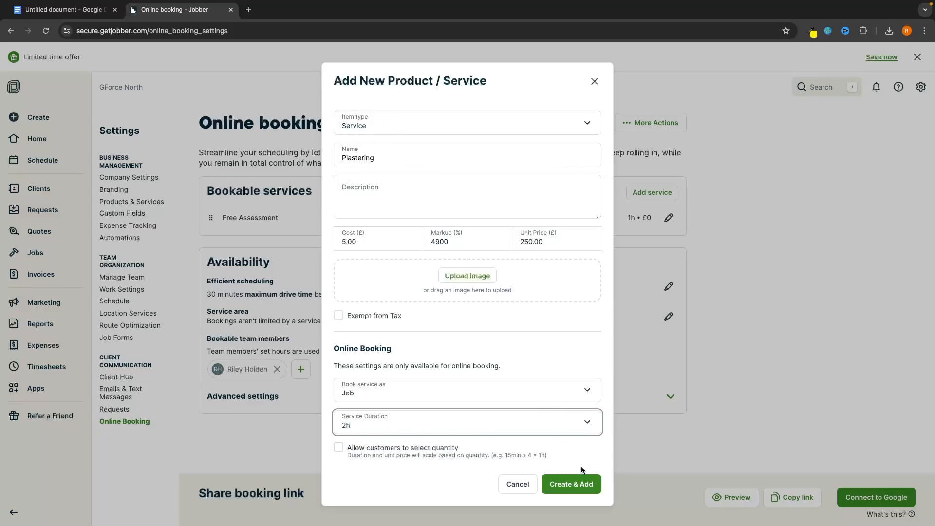
left_click(571, 482)
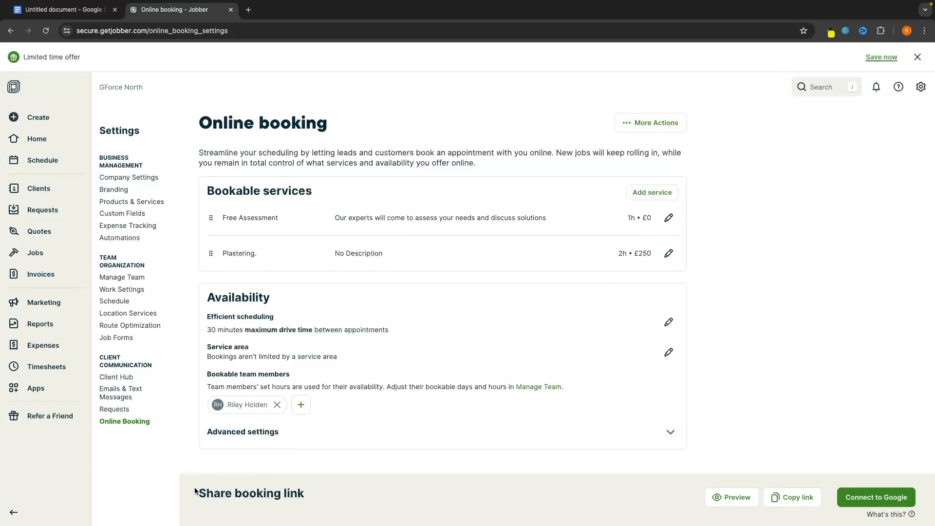
left_click_drag(194, 487, 285, 499)
left_click(307, 502)
left_click(797, 500)
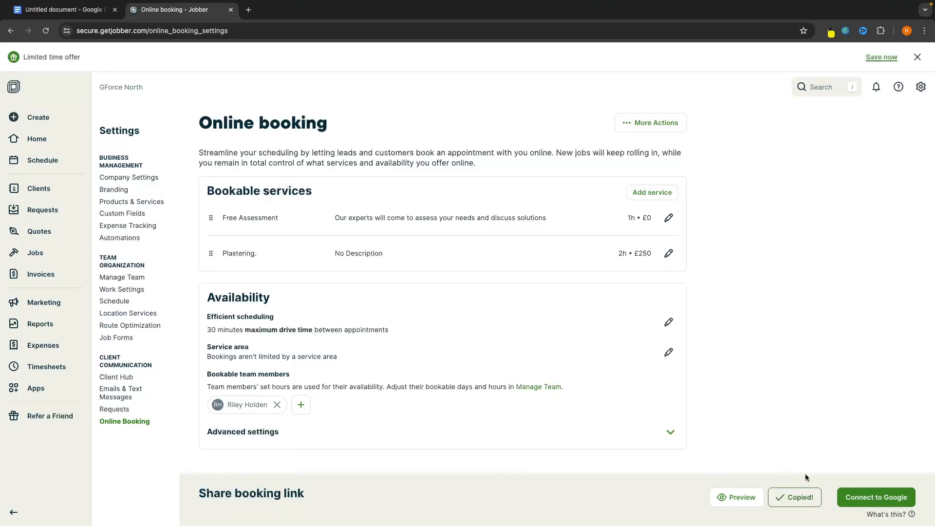
left_click(248, 10)
key("ctrl+v")
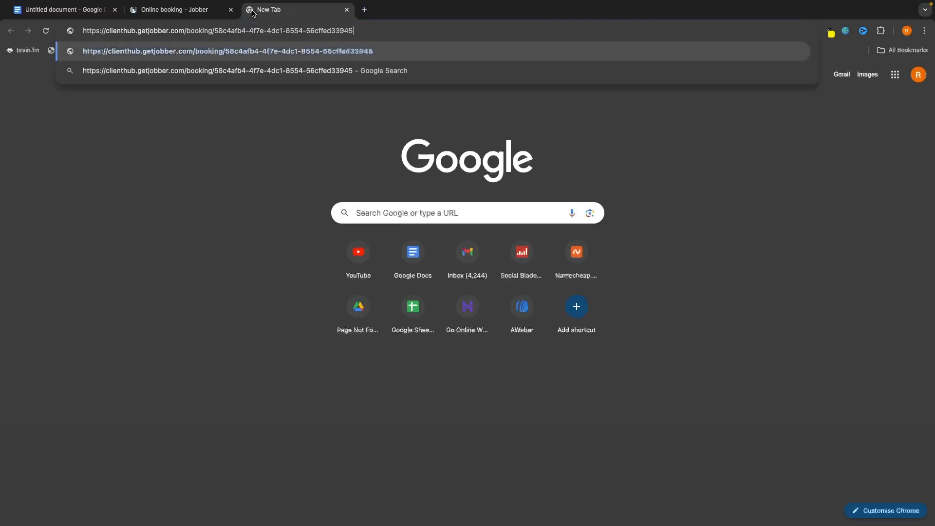
key("Return")
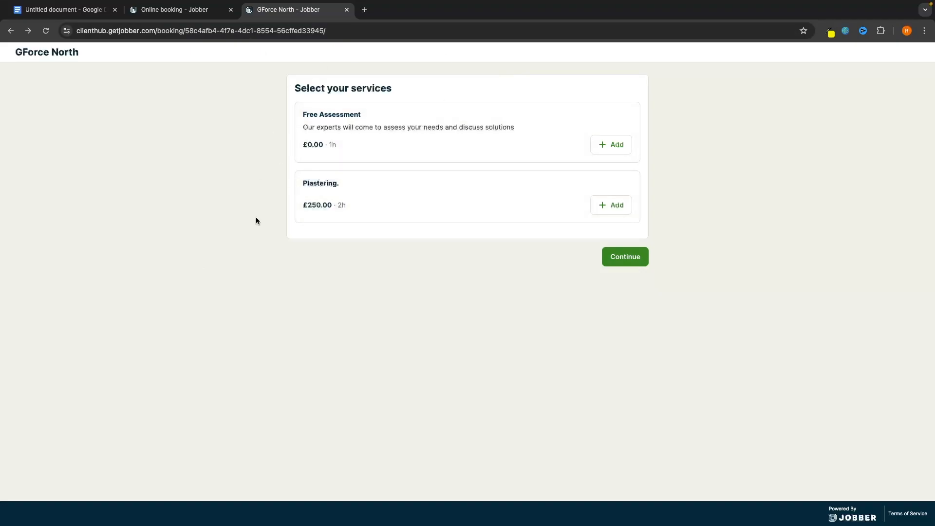
left_click(620, 206)
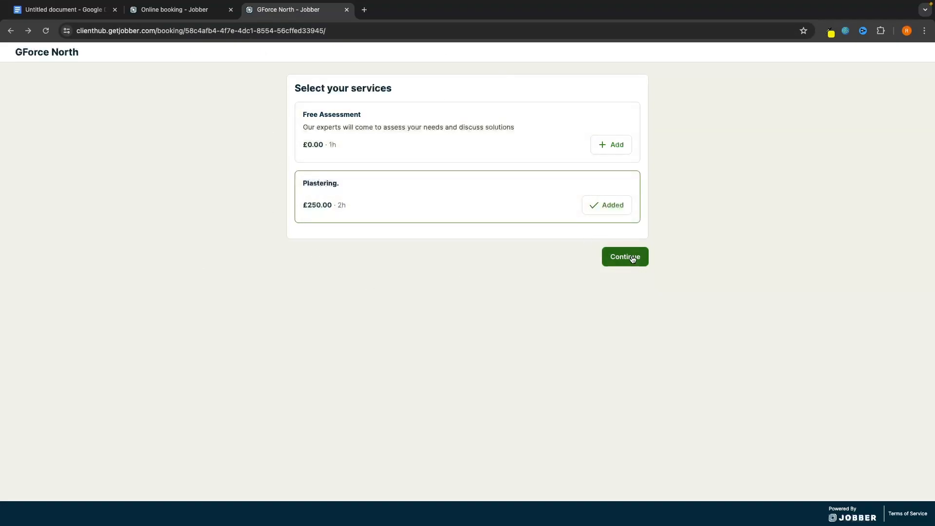
Close the booking preview and filter the Requests list to status Today, keeping date range All
left_click(347, 10)
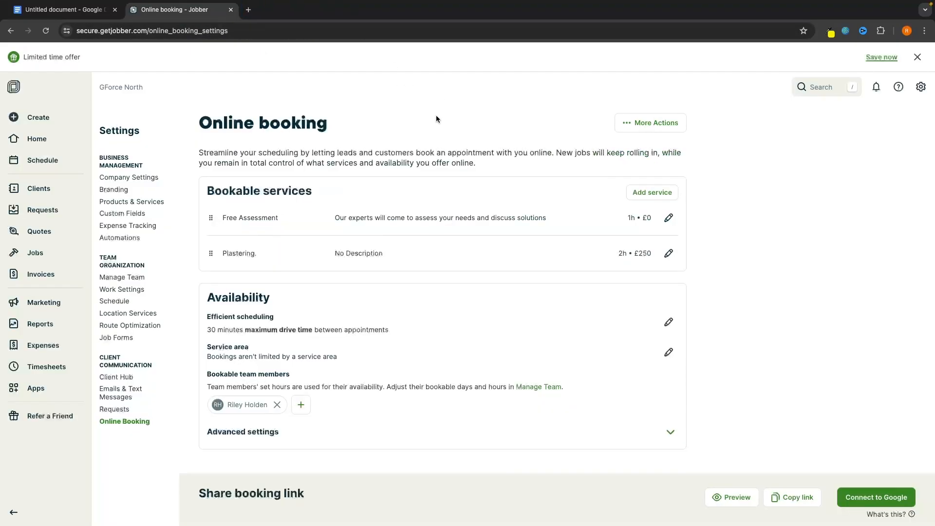
left_click(38, 214)
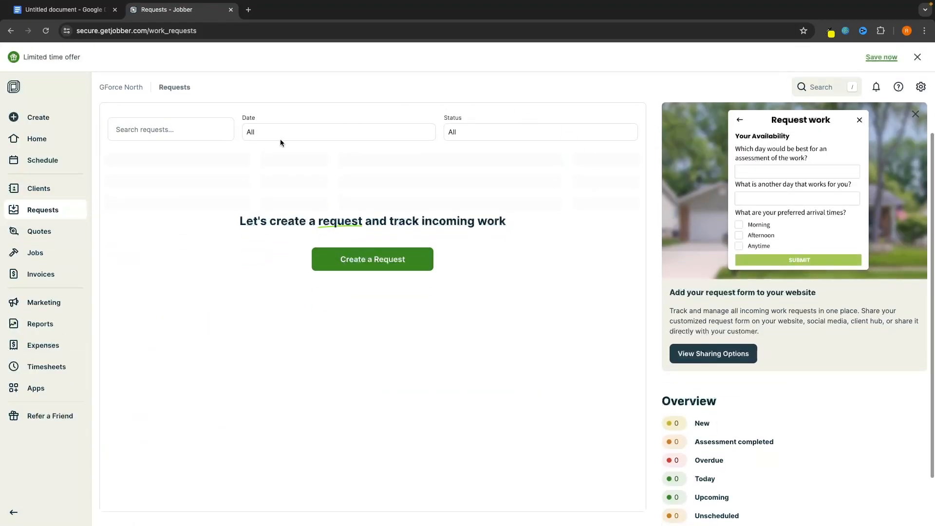
scroll(428, 287, "down", 2)
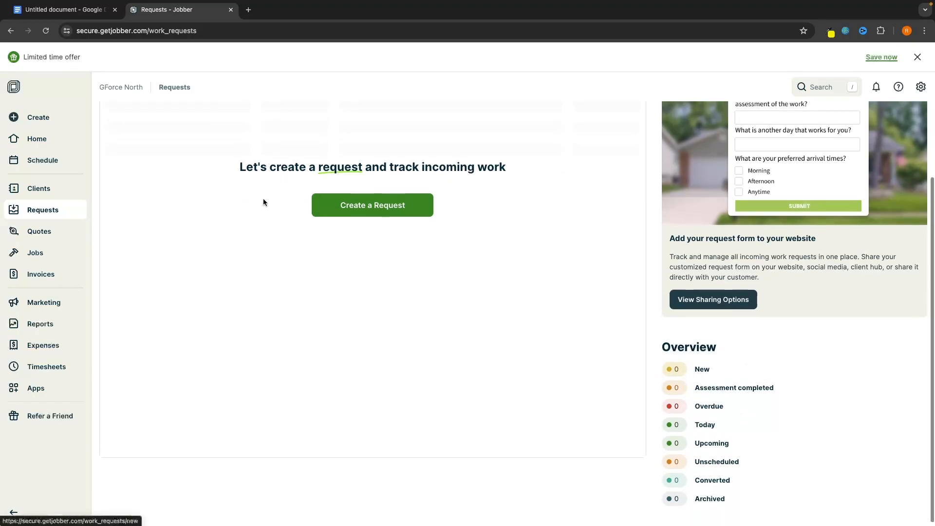
scroll(554, 273, "up", 1)
scroll(753, 382, "down", 1)
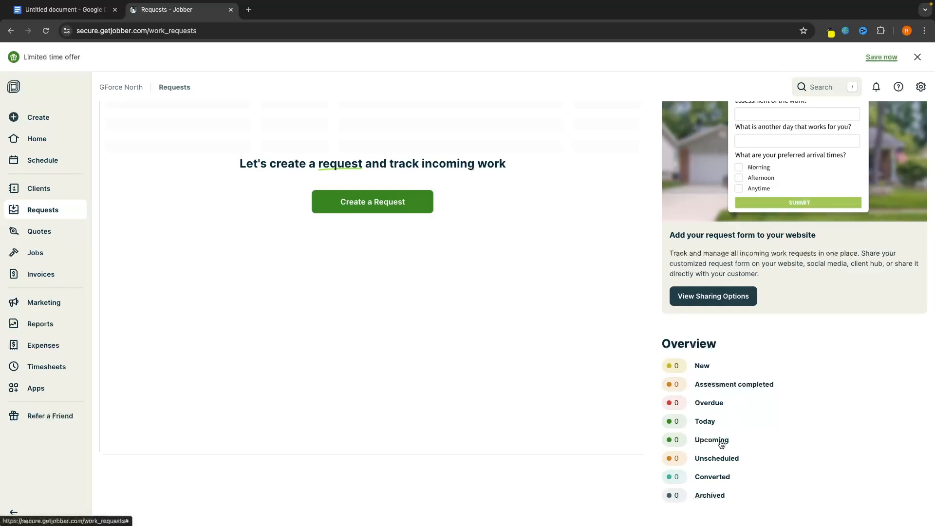
scroll(720, 385, "up", 2)
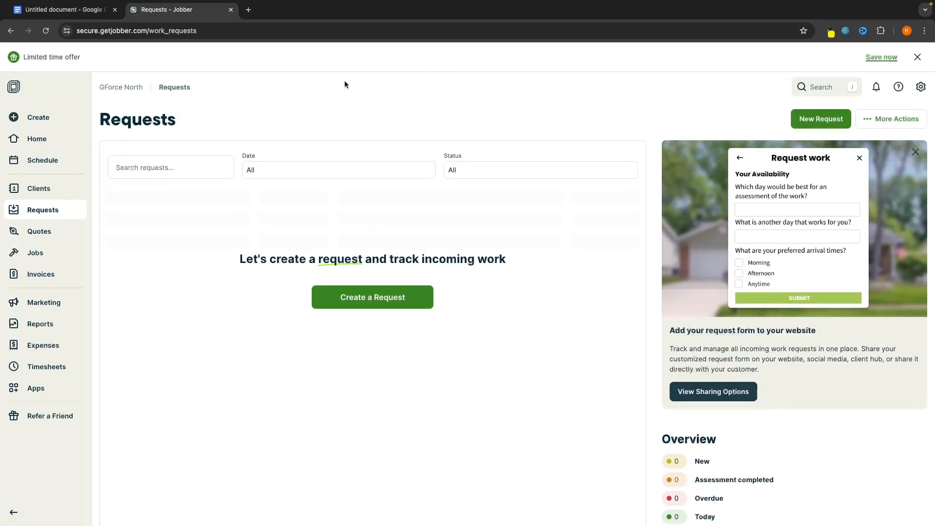
left_click(203, 164)
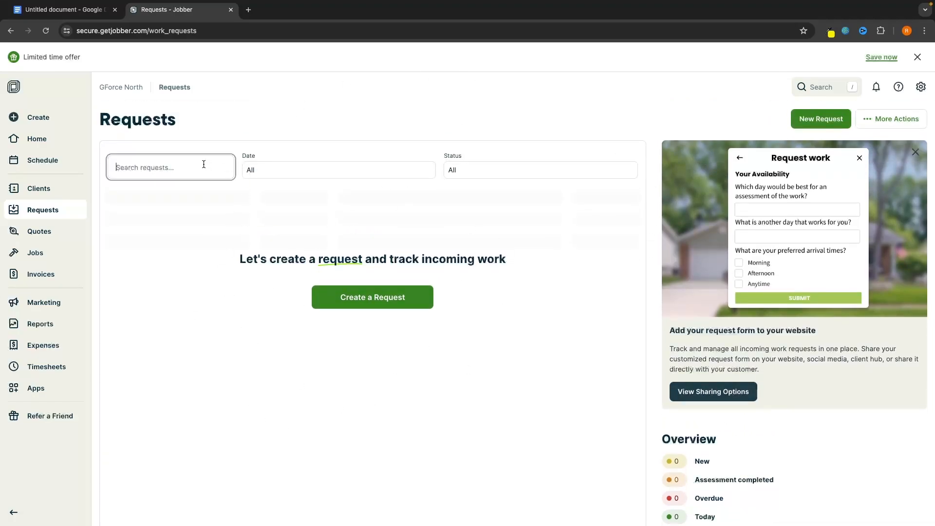
left_click(259, 170)
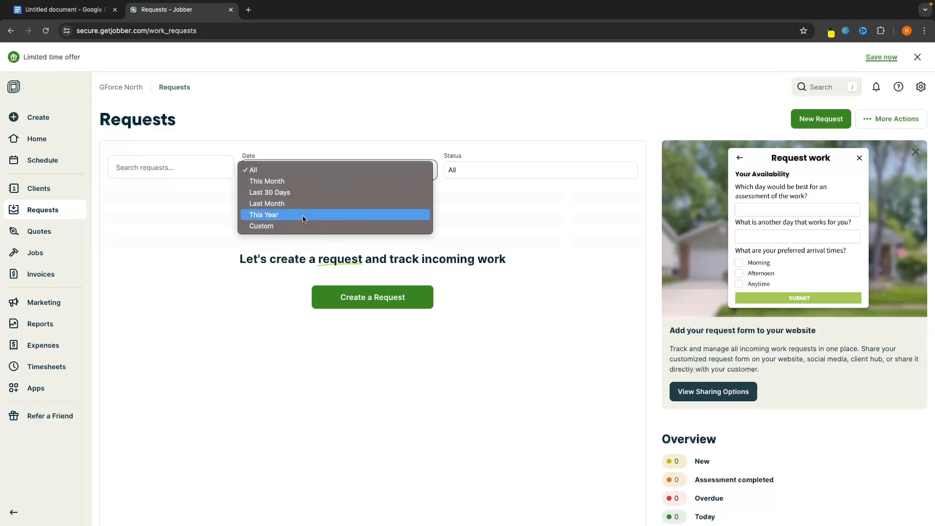
left_click(459, 168)
left_click(459, 169)
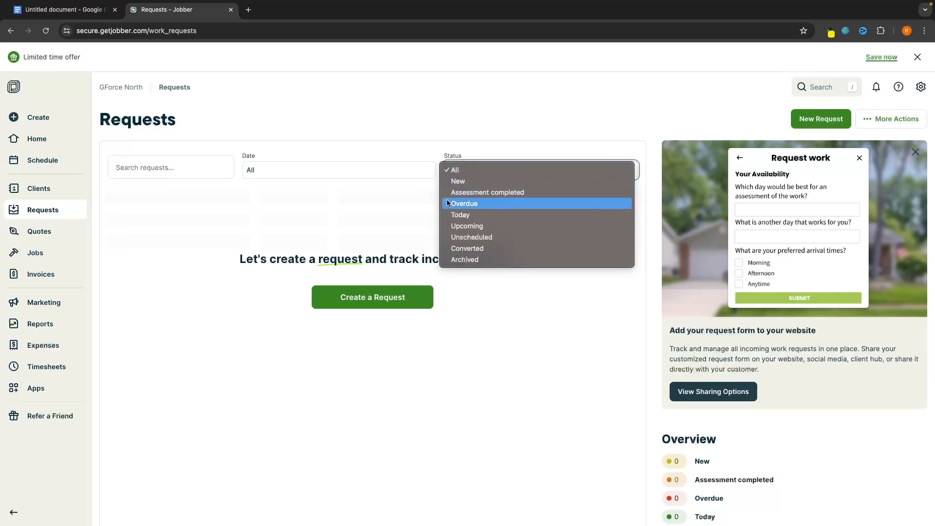
left_click(457, 216)
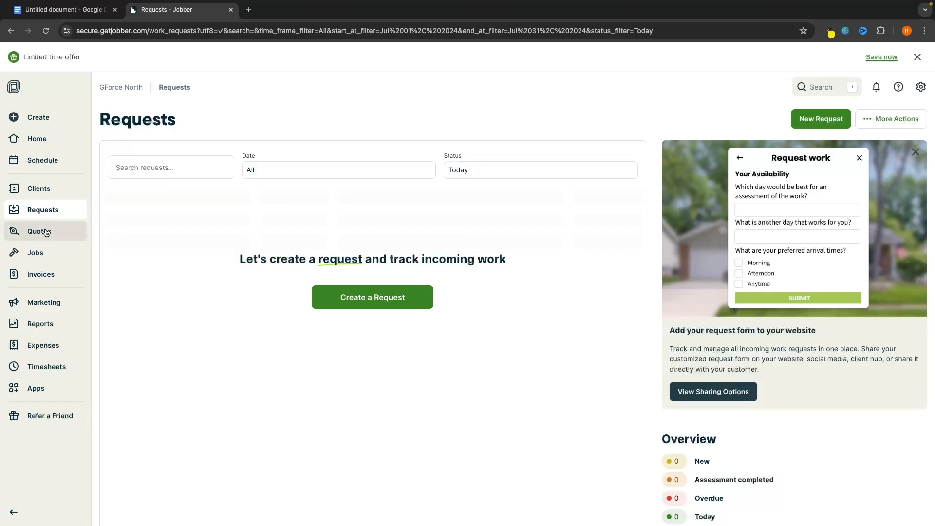
From the Quotes page, open a blank New Quote form
left_click(32, 241)
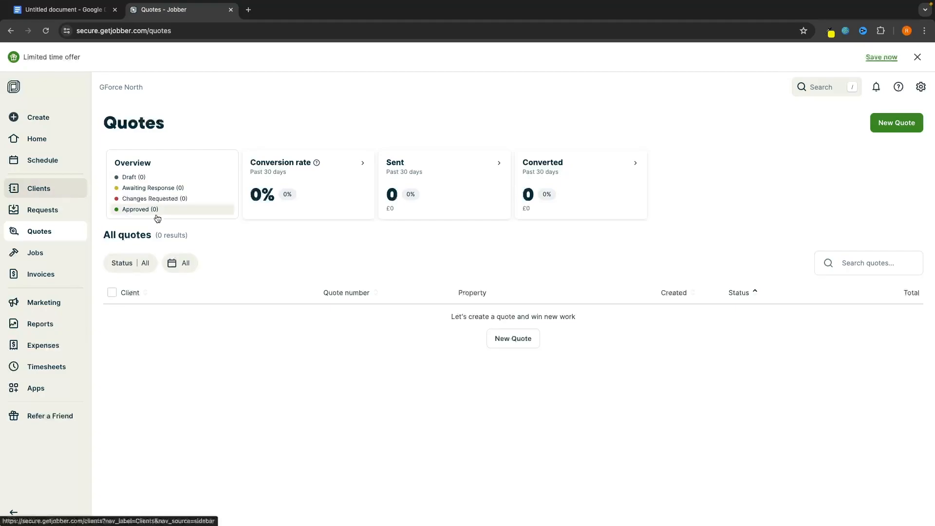
left_click(910, 123)
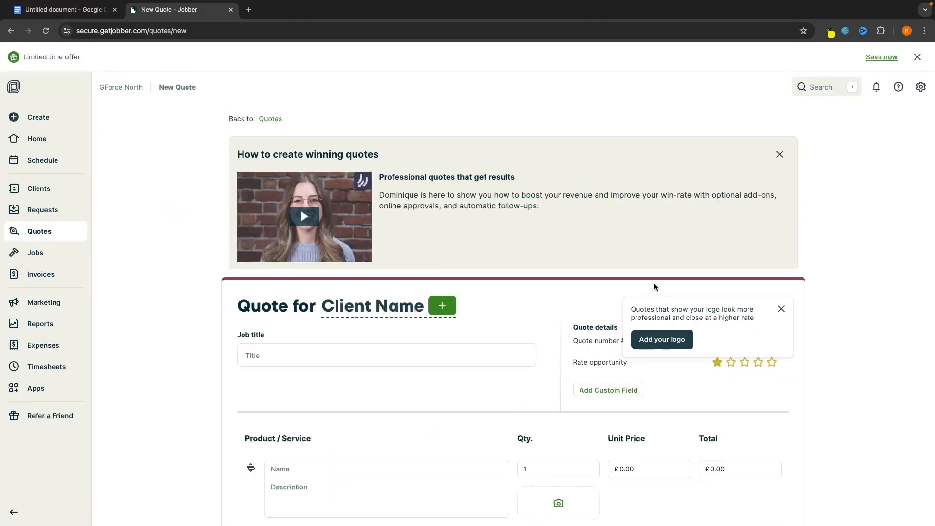
Set the quote's client to the first lead and its job title to 'Fix toilet leak'
scroll(597, 307, "down", 2)
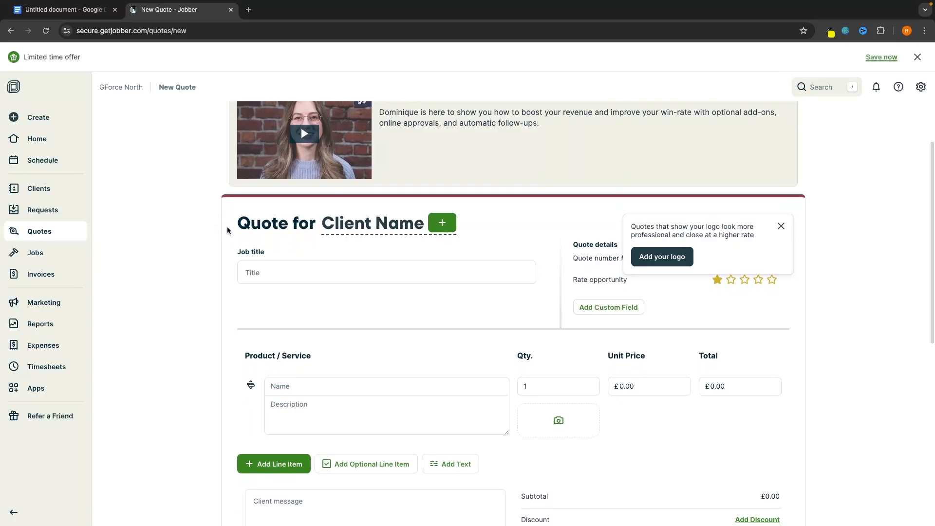
left_click(422, 231)
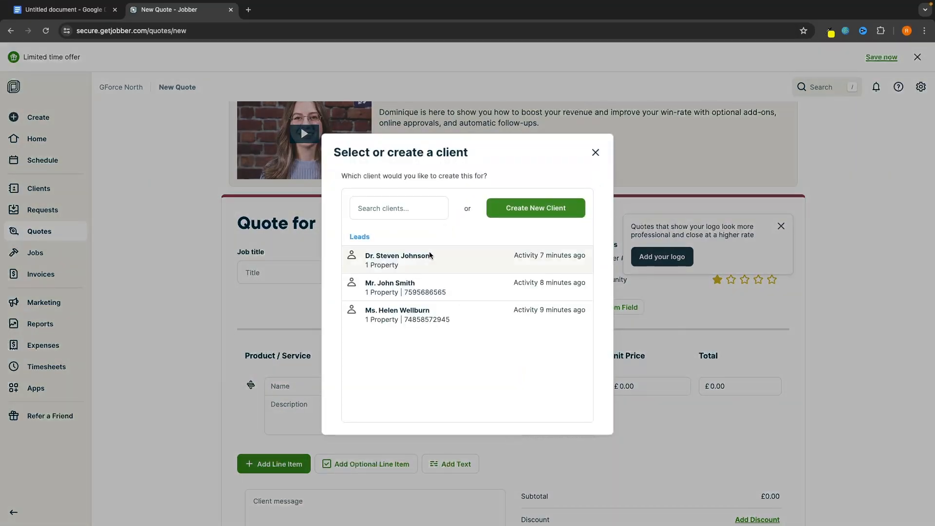
left_click(410, 256)
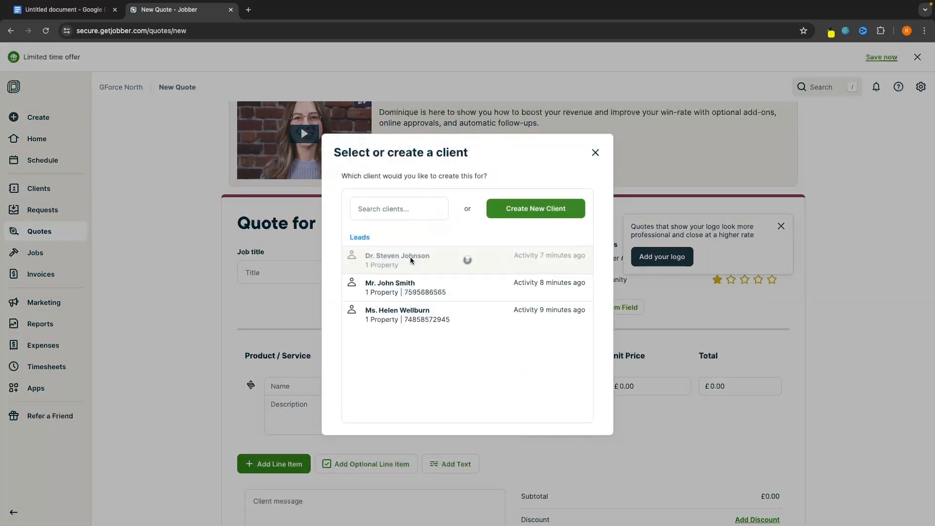
scroll(413, 256, "down", 1)
left_click(409, 246)
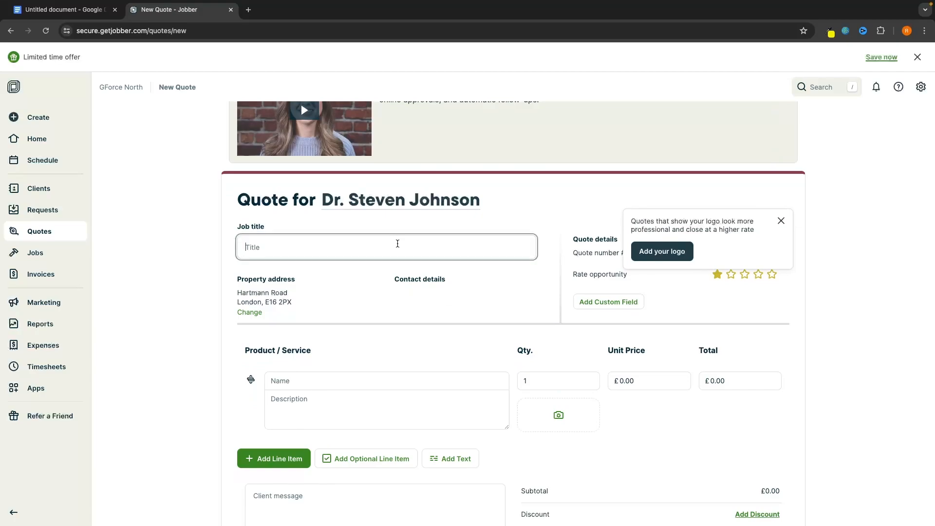
type("fi")
key("BackSpace")
type("Fix toilet leak")
left_click(451, 273)
Leave the quote number unchanged and rate the opportunity five stars
left_click_drag(573, 259, 641, 254)
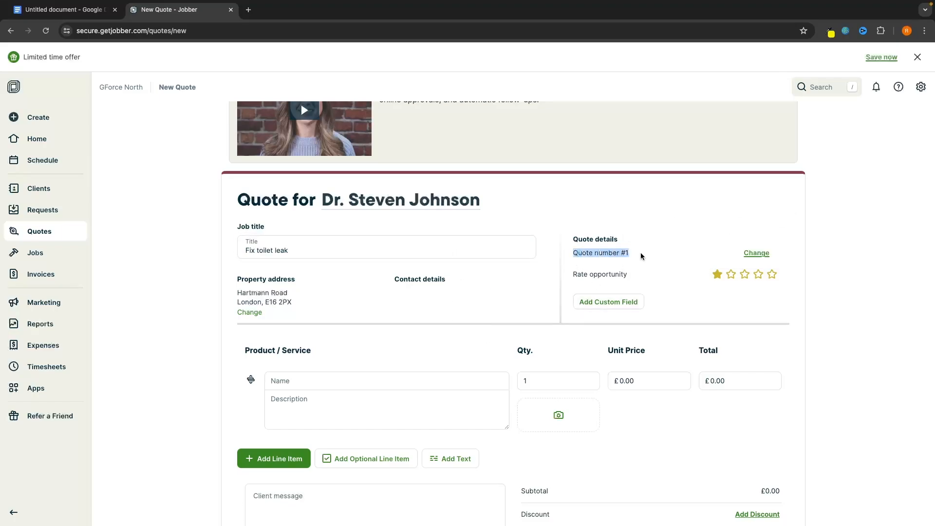
left_click(703, 256)
left_click(752, 253)
left_click(751, 231)
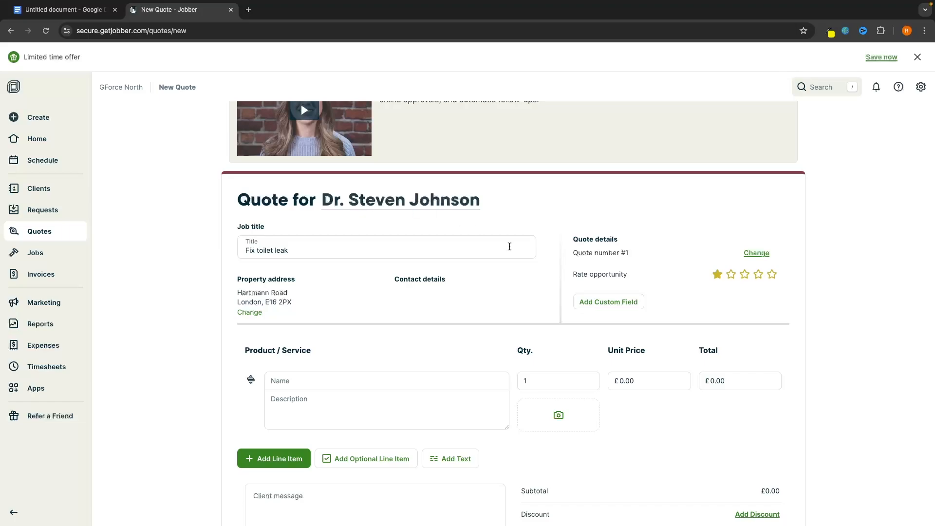
left_click(772, 274)
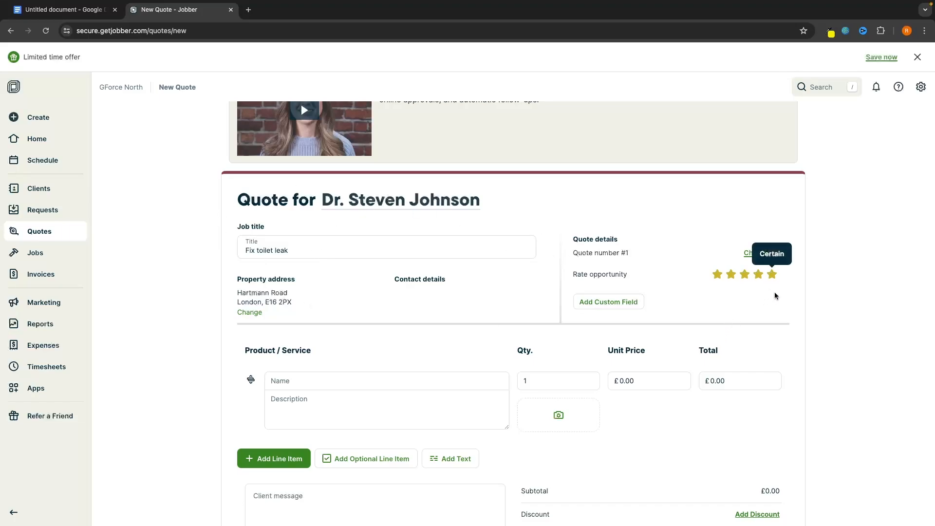
scroll(825, 334, "down", 2)
scroll(825, 334, "down", 3)
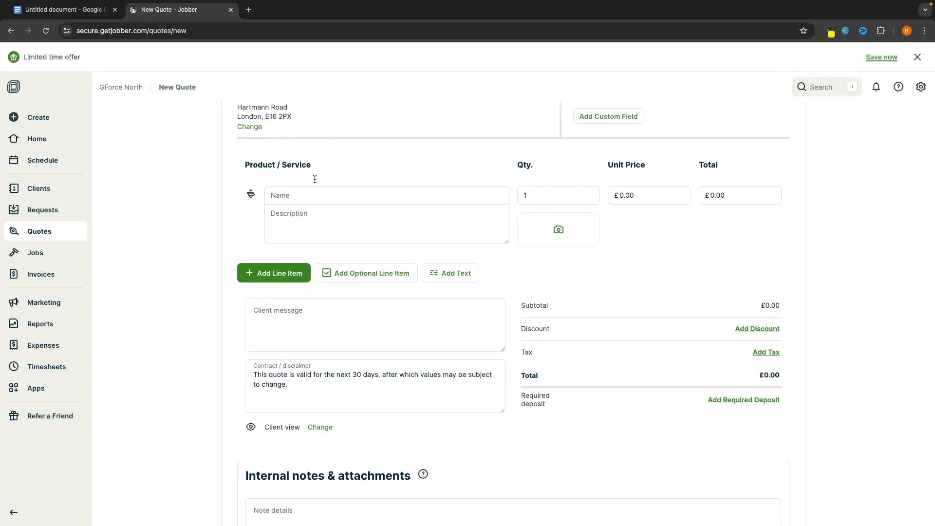
Add a 'Toilet leak fix' line item with a £100.00 unit price
left_click(304, 195)
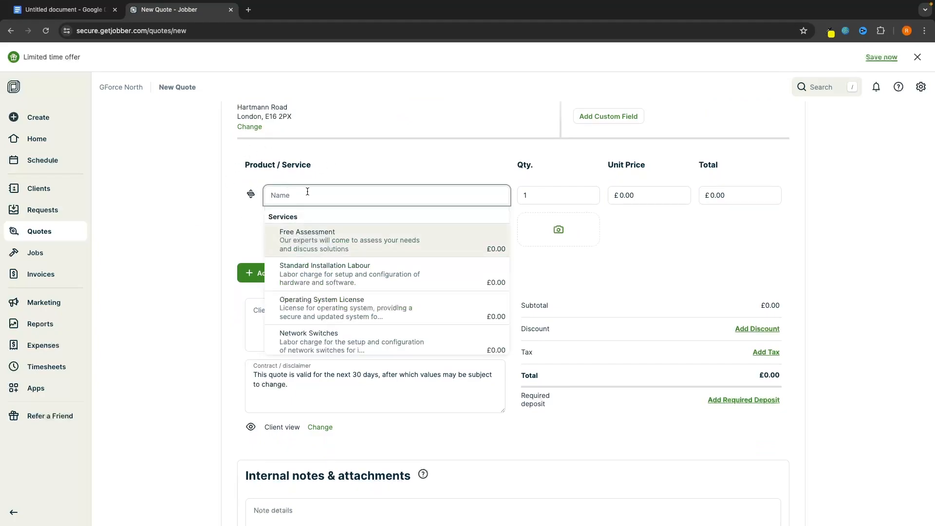
type("Tou")
type("let leak fix")
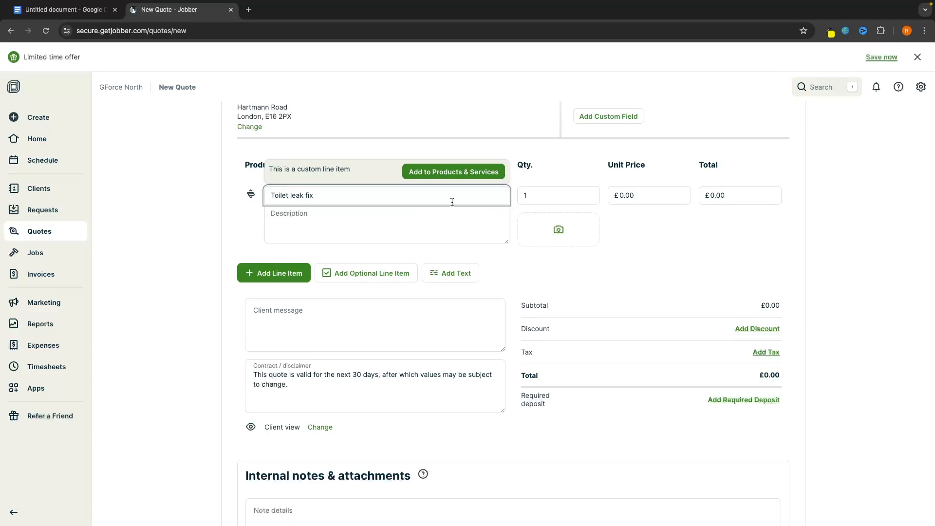
left_click(444, 172)
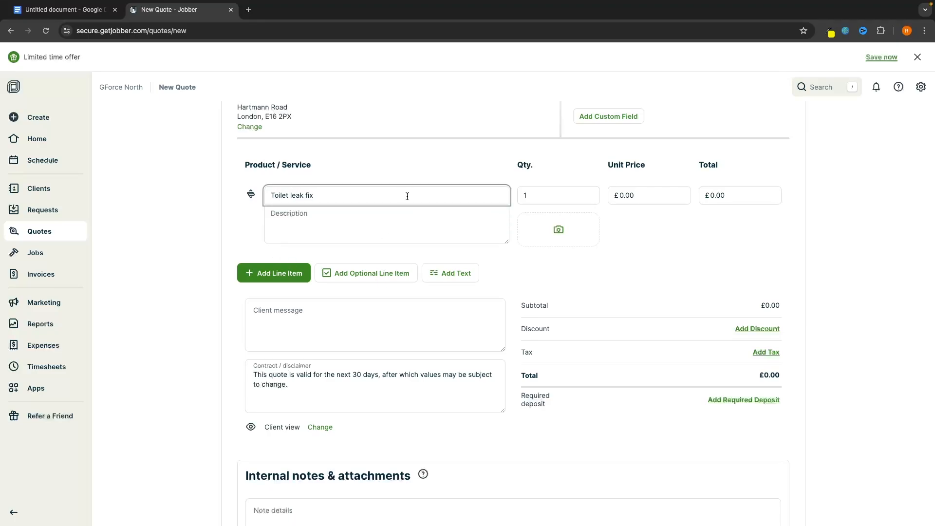
left_click(408, 174)
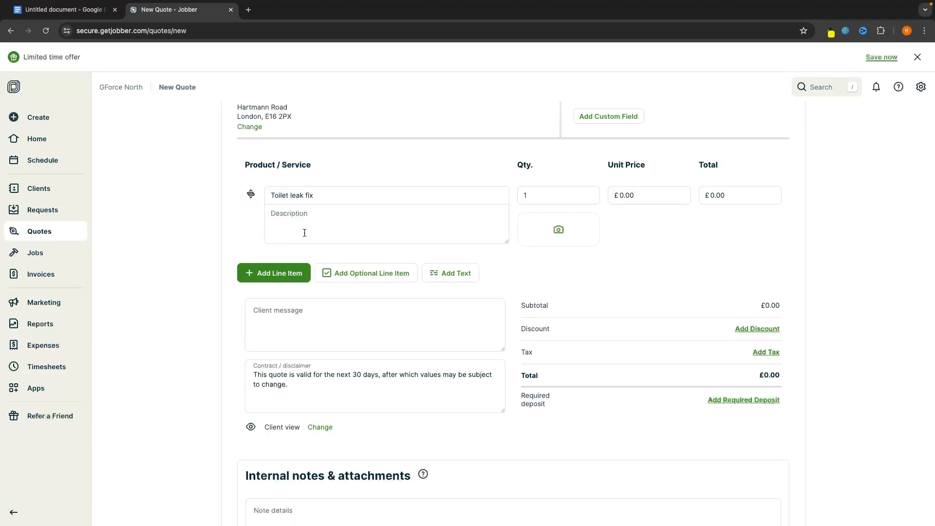
left_click(652, 197)
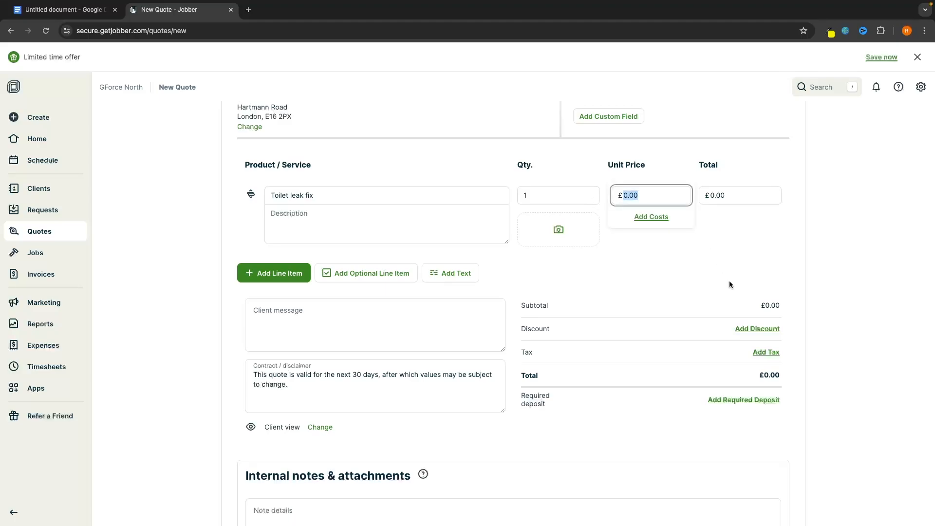
type("100")
left_click(778, 275)
Give the Toilet leak fix item a £10.00 cost, showing a £90.00 margin
left_click(651, 217)
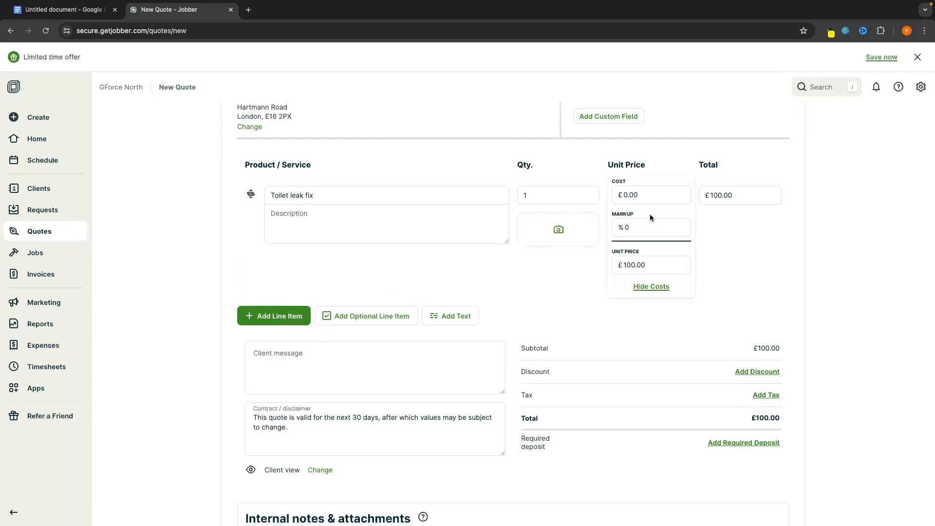
left_click(627, 194)
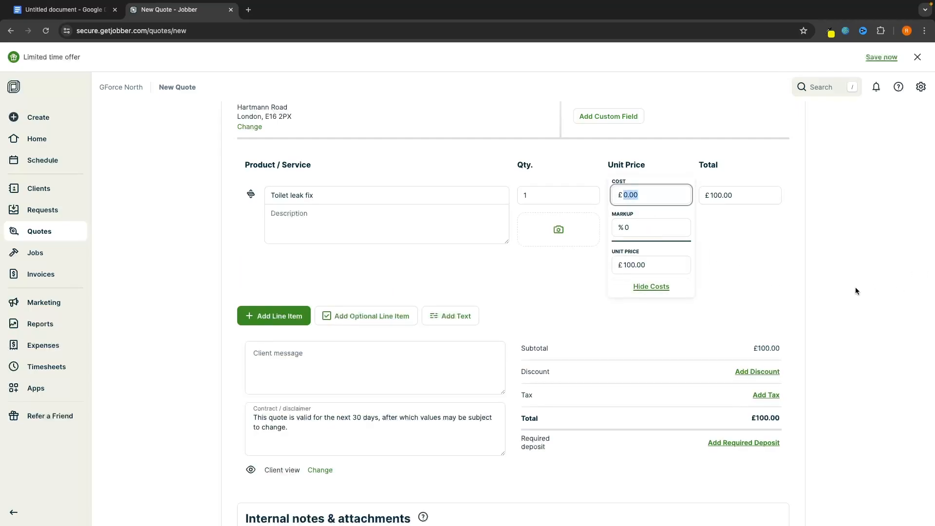
type("10")
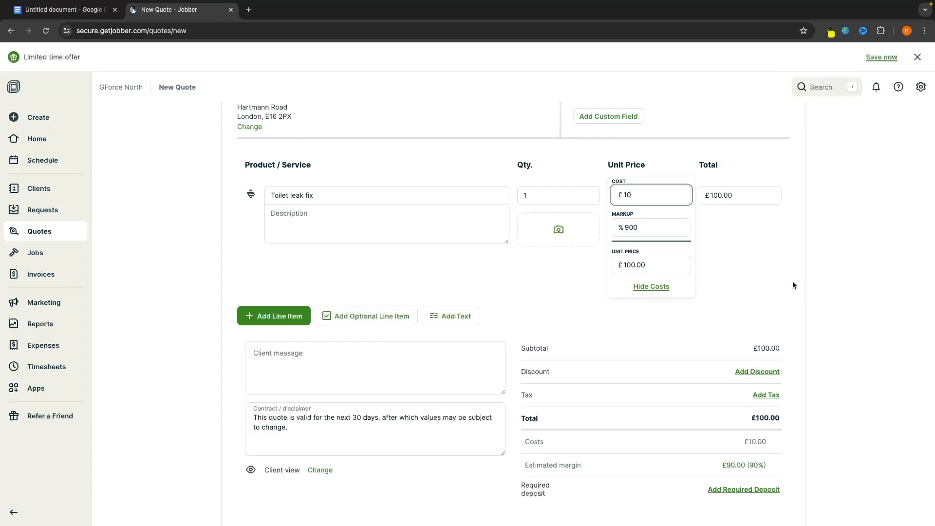
left_click(794, 280)
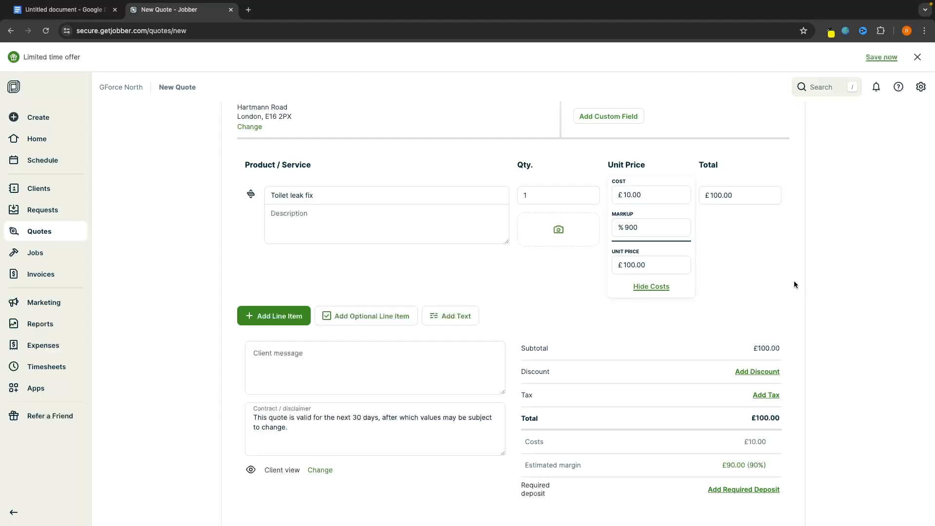
left_click(650, 287)
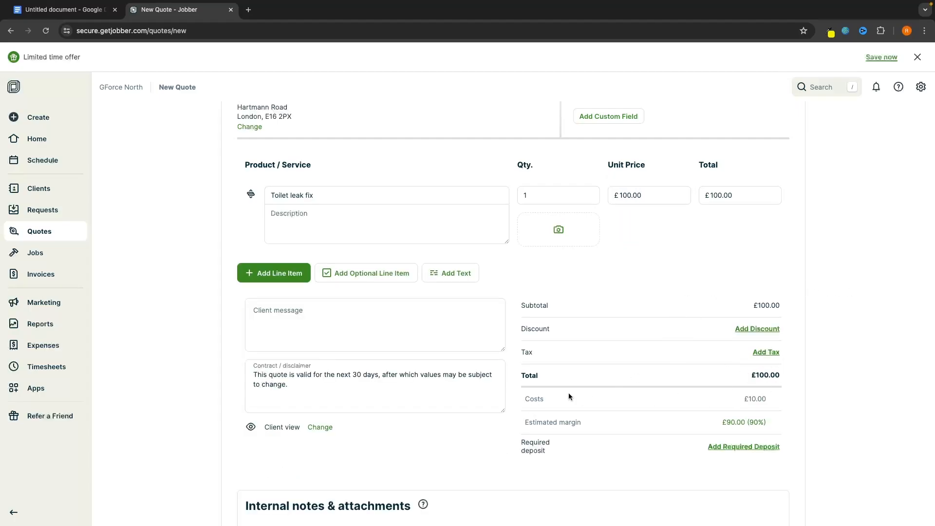
scroll(811, 421, "down", 1)
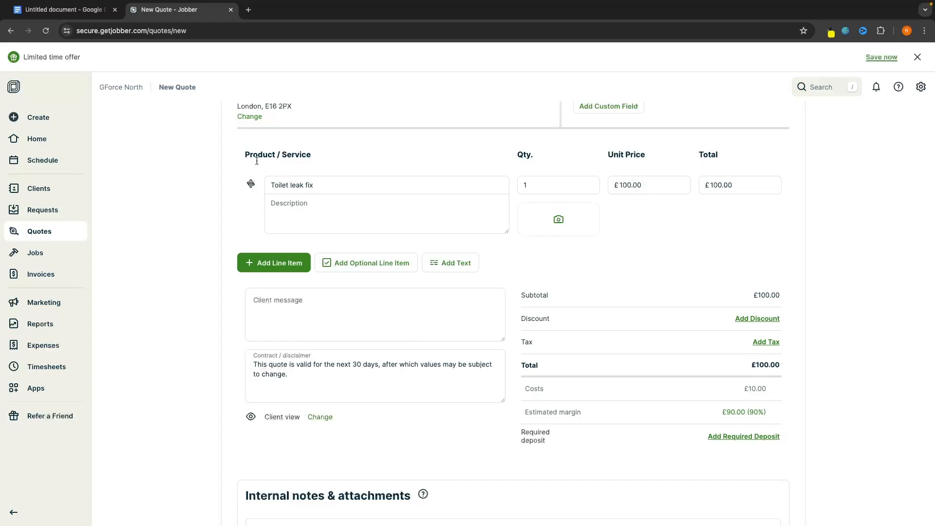
Add a second line item 'Fix lock' with a £50.00 unit price
left_click(248, 265)
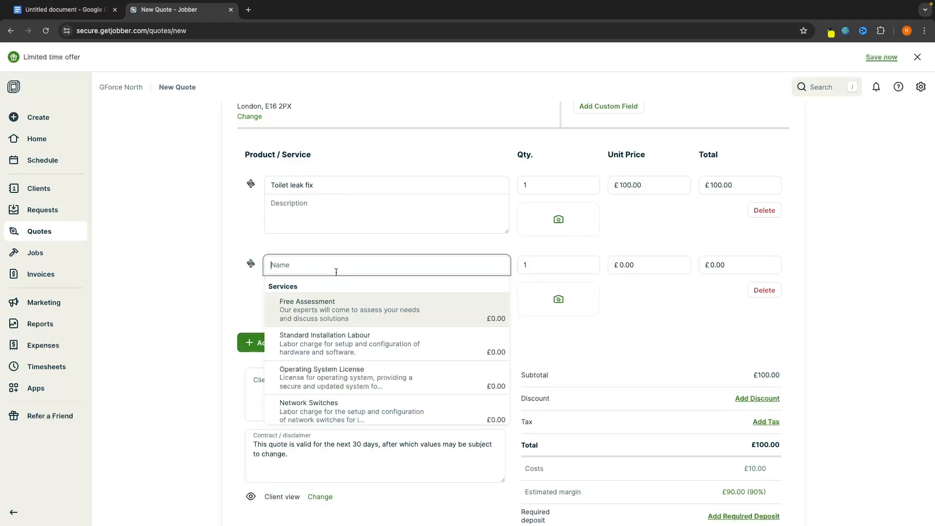
key("Caps_Lock")
type("Fix lock")
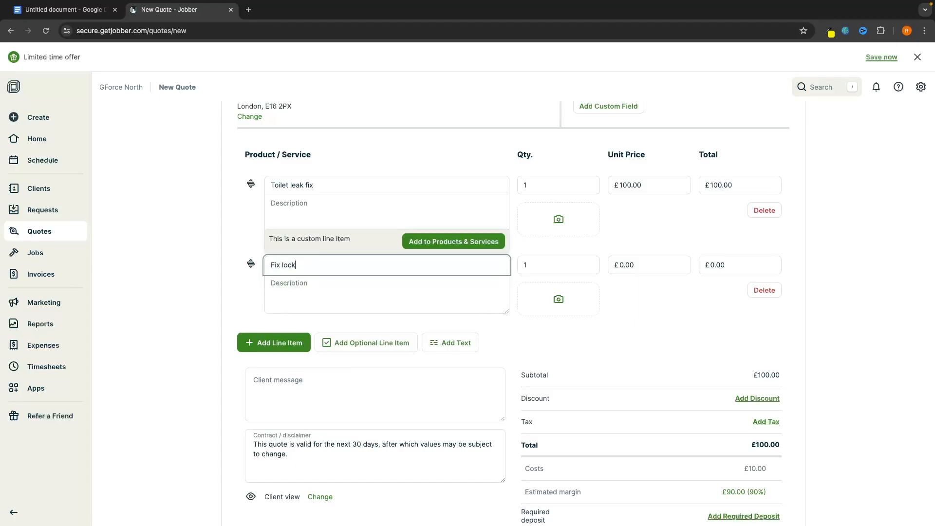
left_click(444, 242)
left_click(594, 154)
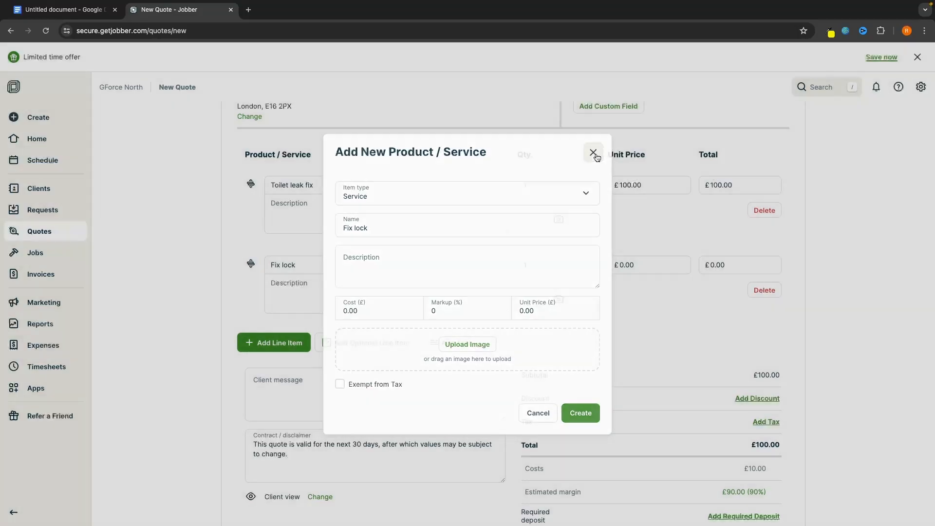
left_click(647, 268)
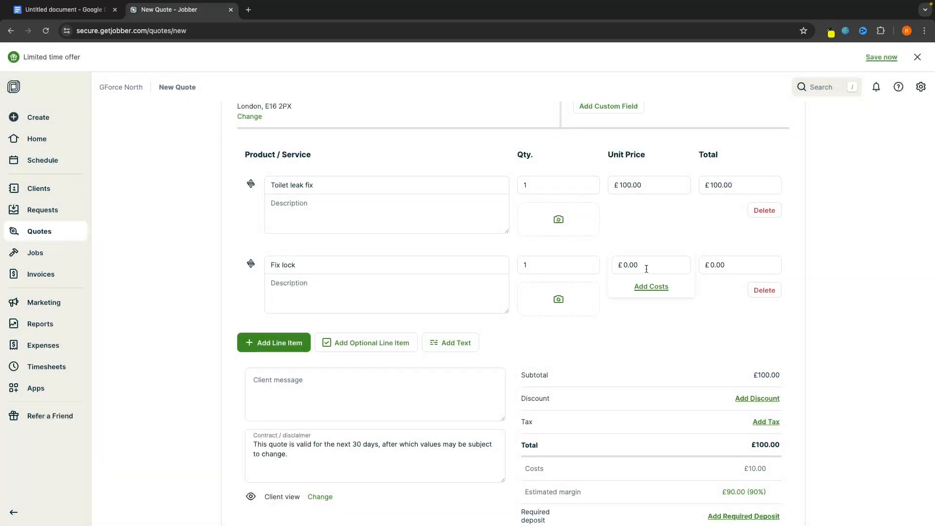
left_click(646, 269)
type("50")
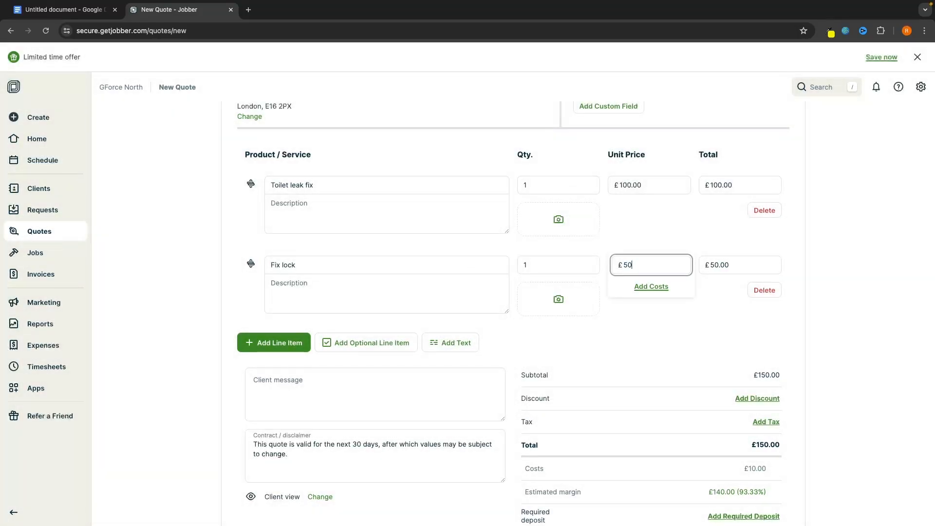
Give Fix lock a £5.00 cost, bringing the quote to £150.00 with 90% margin
left_click(651, 288)
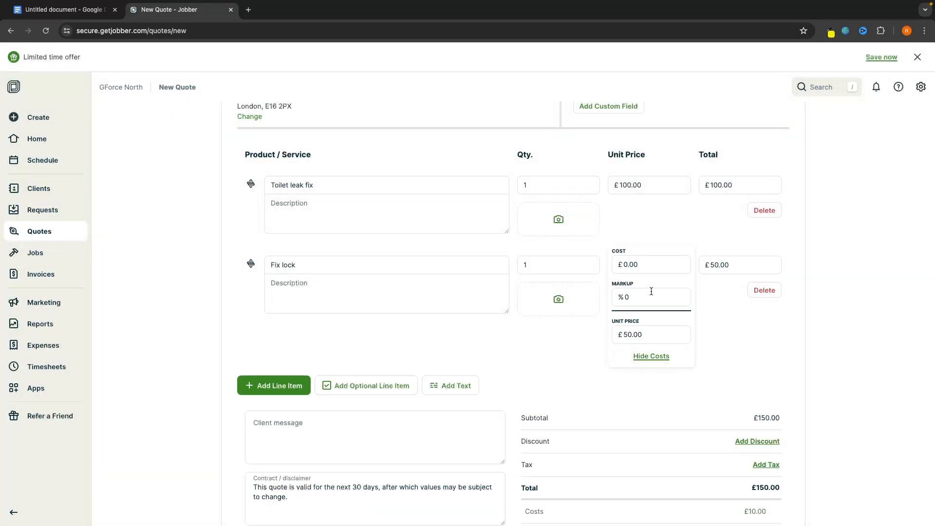
left_click(639, 265)
type("5")
left_click(648, 235)
left_click(653, 356)
scroll(741, 354, "down", 2)
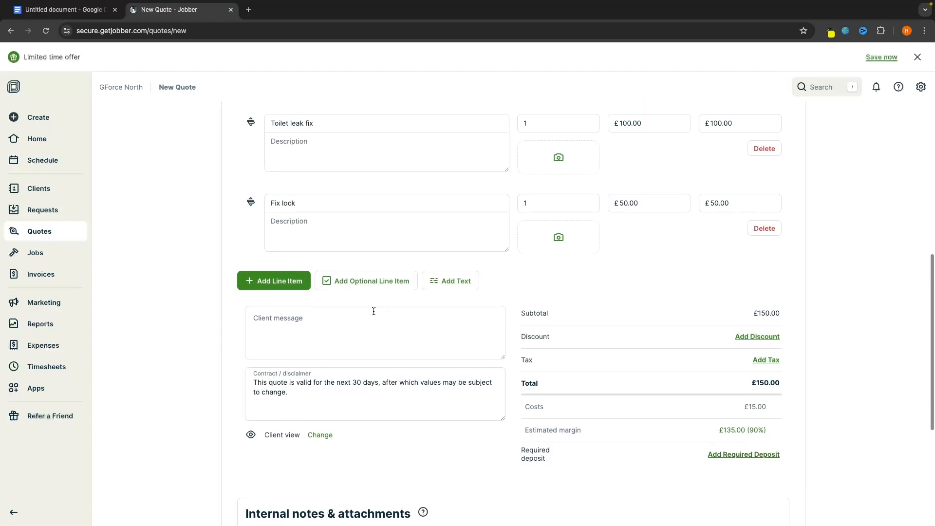
Save the two-item £150.00 quote as Draft Quote #1 with a client message
left_click(295, 326)
scroll(294, 337, "down", 1)
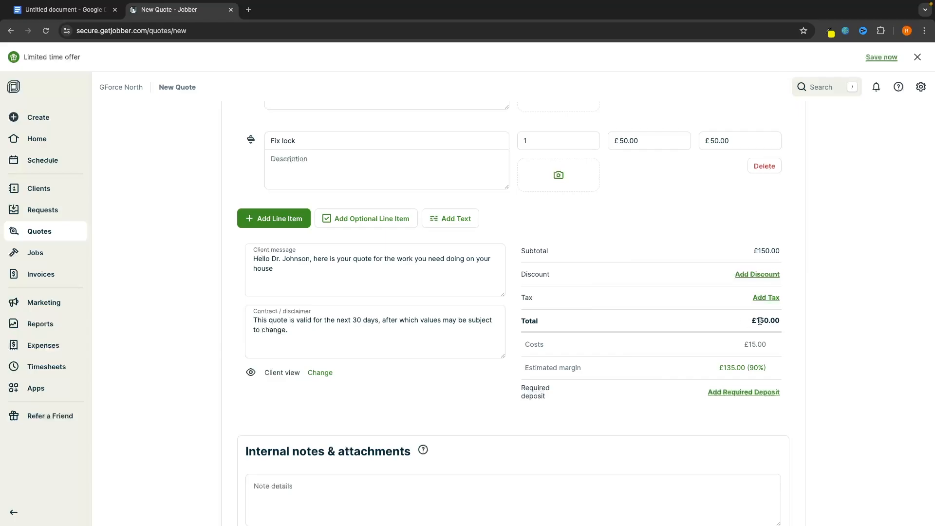
scroll(793, 319, "down", 3)
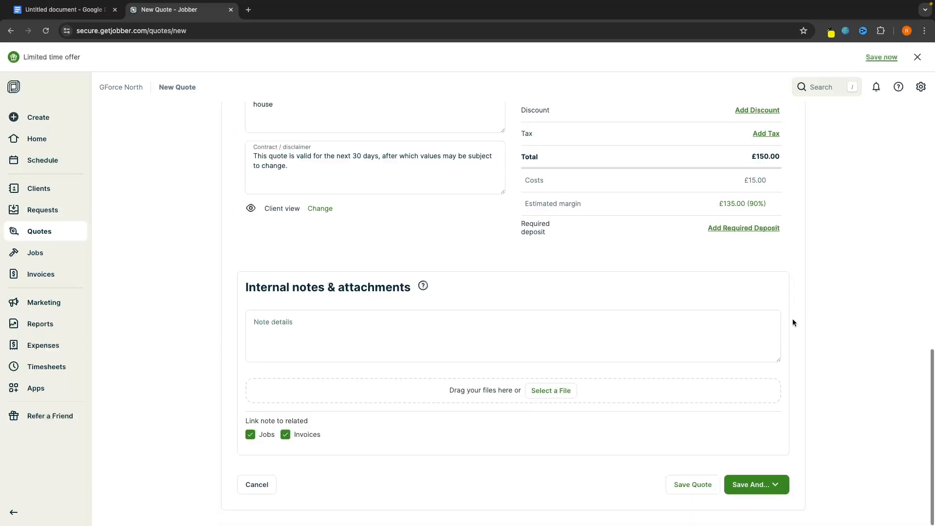
left_click(699, 486)
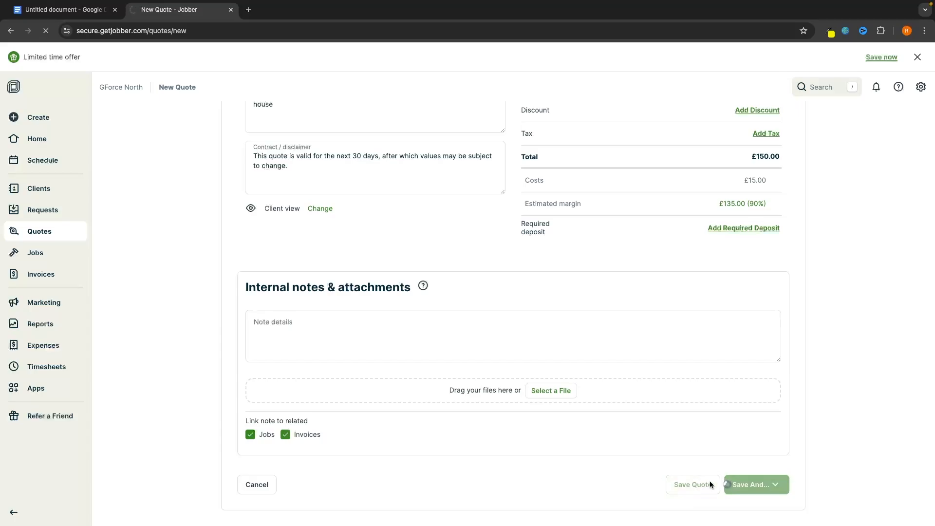
Reopen quote #1 from Quotes, then update it and email it to the client
left_click(58, 231)
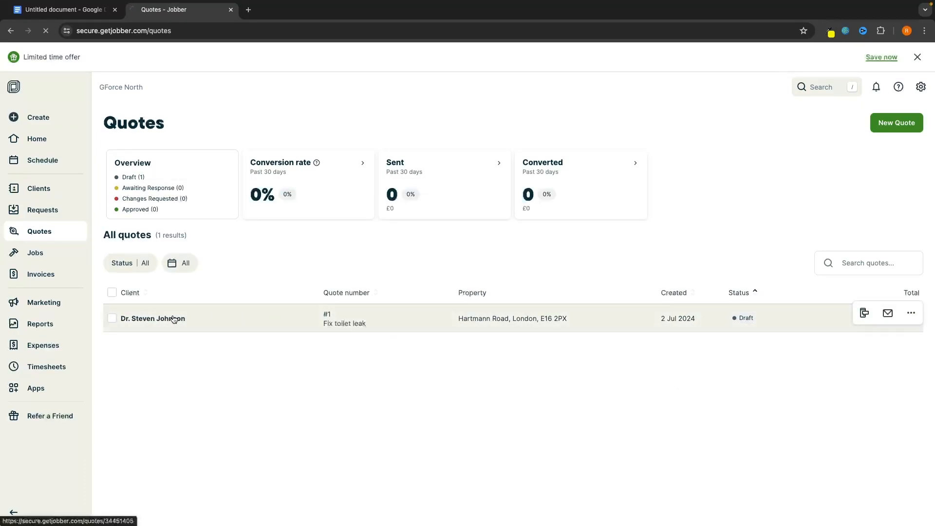
left_click(281, 308)
scroll(440, 321, "down", 3)
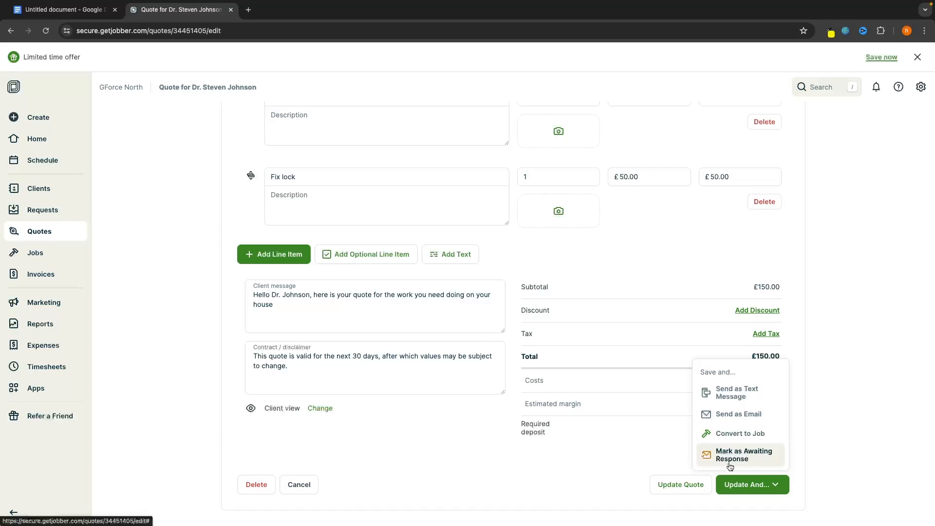
left_click(731, 415)
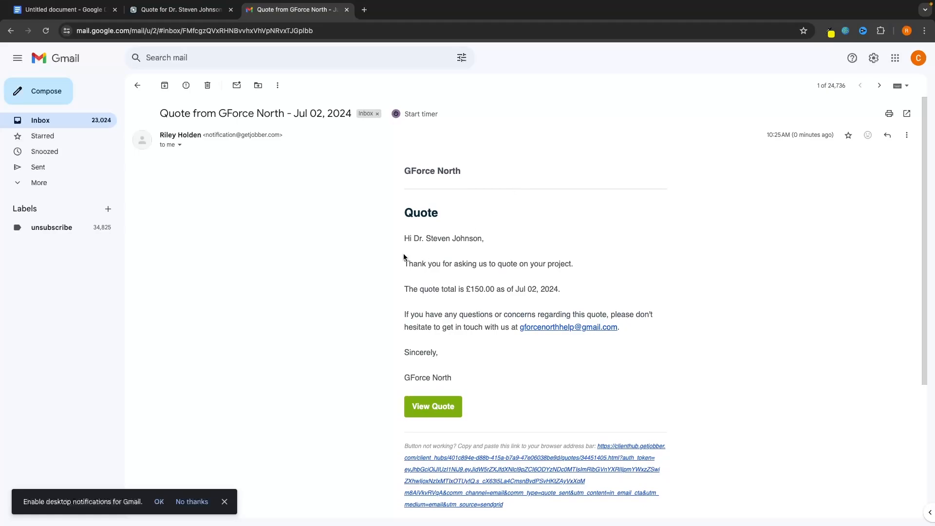
Open Quote #1 (£150.00) in Client Hub from the GForce North email's View Quote link
left_click_drag(403, 238, 487, 240)
left_click(487, 240)
scroll(519, 239, "down", 1)
left_click_drag(427, 236, 438, 236)
left_click(506, 215)
scroll(501, 238, "down", 1)
left_click(439, 394)
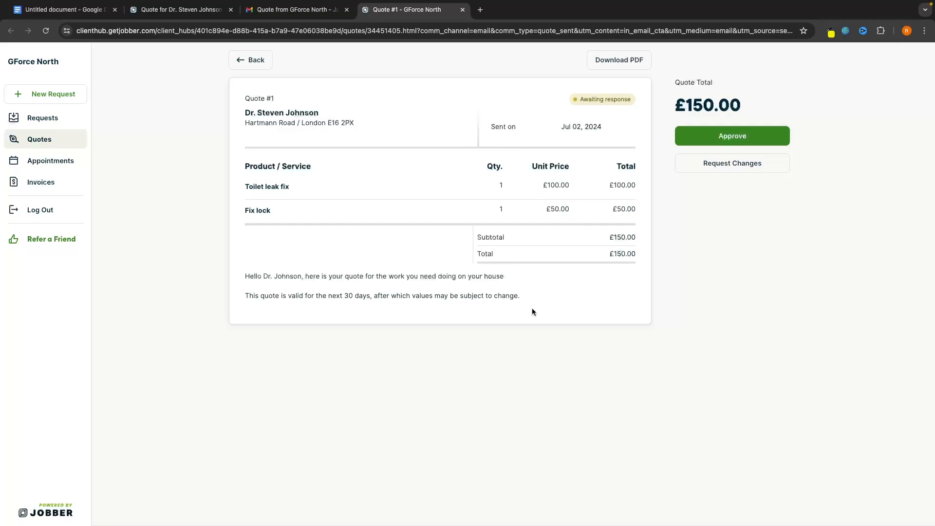
Skip requesting changes and approve Quote #1, signing with the client's typed name
left_click(734, 165)
left_click(579, 270)
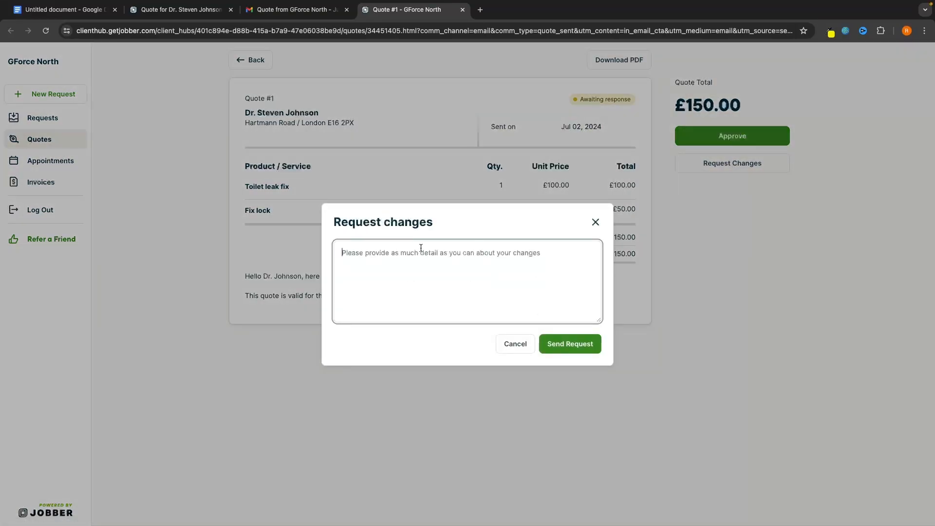
left_click(596, 222)
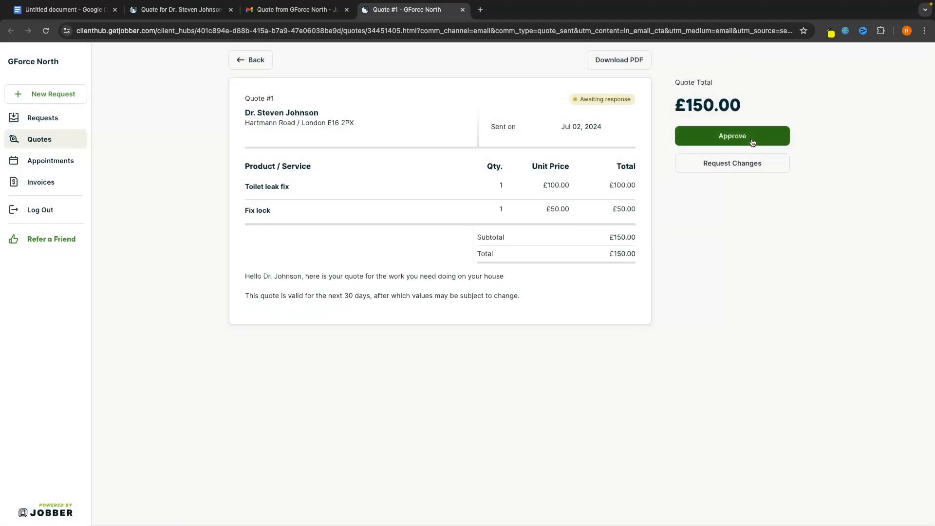
left_click(752, 142)
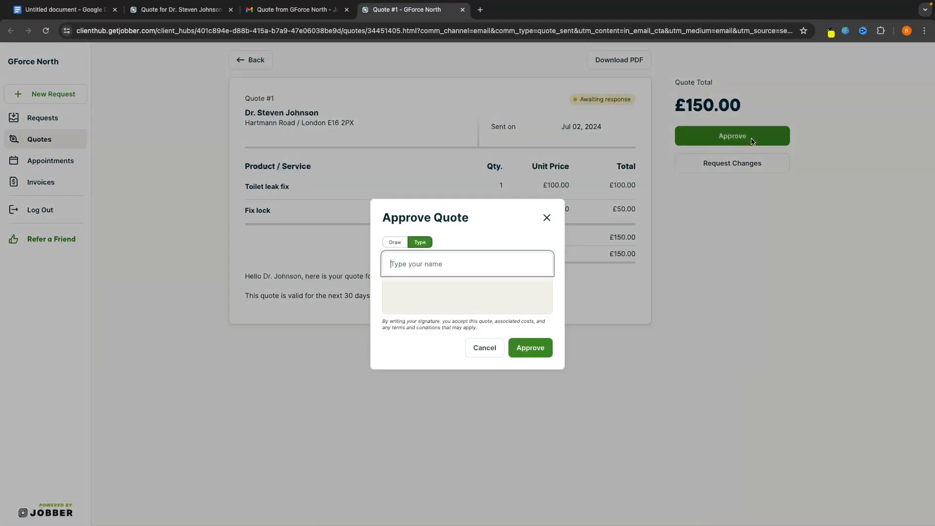
type("Steven")
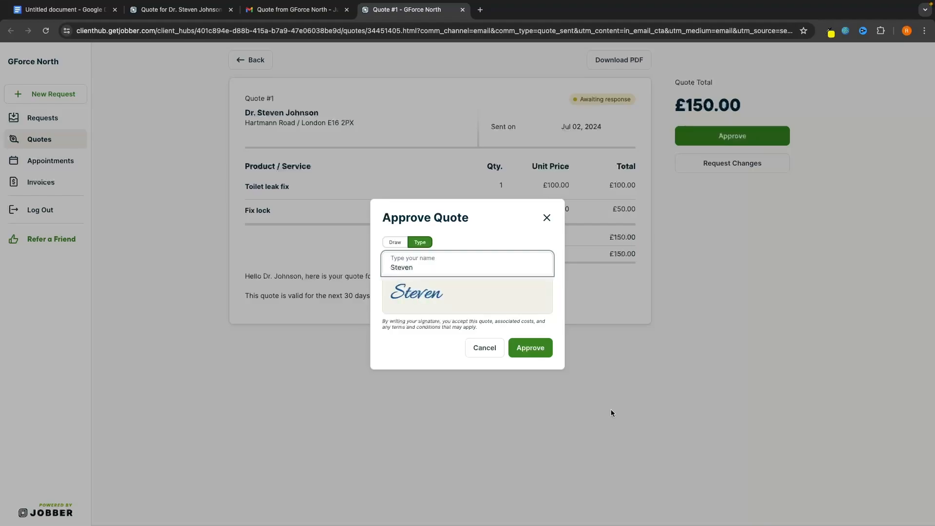
left_click(537, 347)
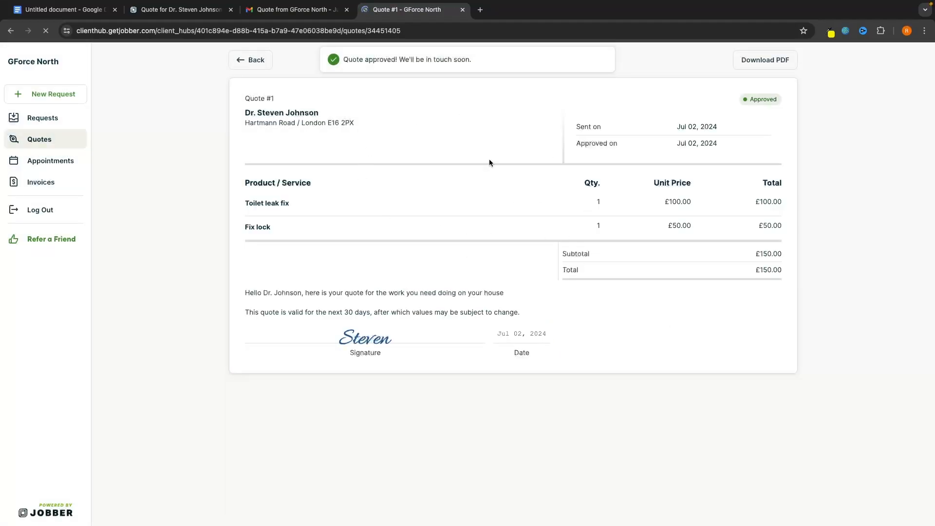
Close the Client Hub tab and reload the Jobber quote so it shows Approved with the signature
left_click(462, 10)
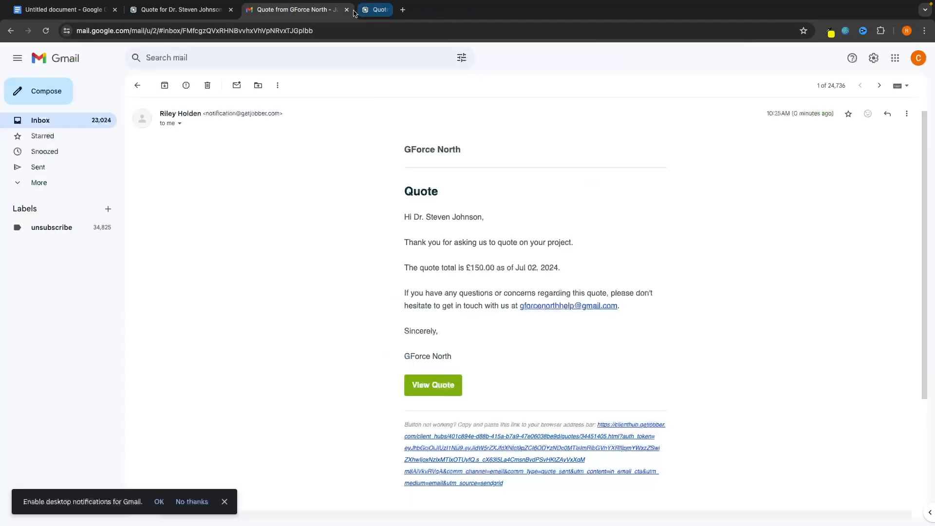
left_click(181, 9)
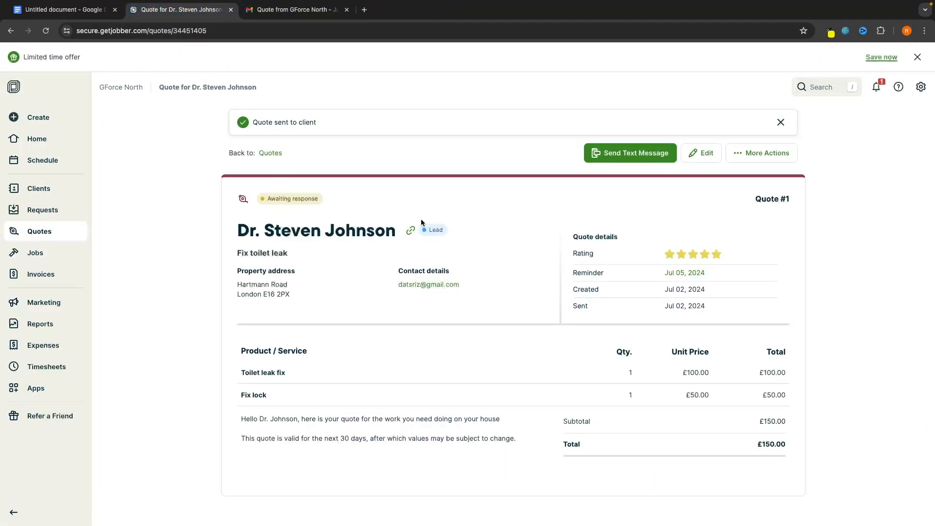
left_click(46, 30)
Look over the Quotes, Jobs and Schedule pages, then start a blank new job
left_click(41, 232)
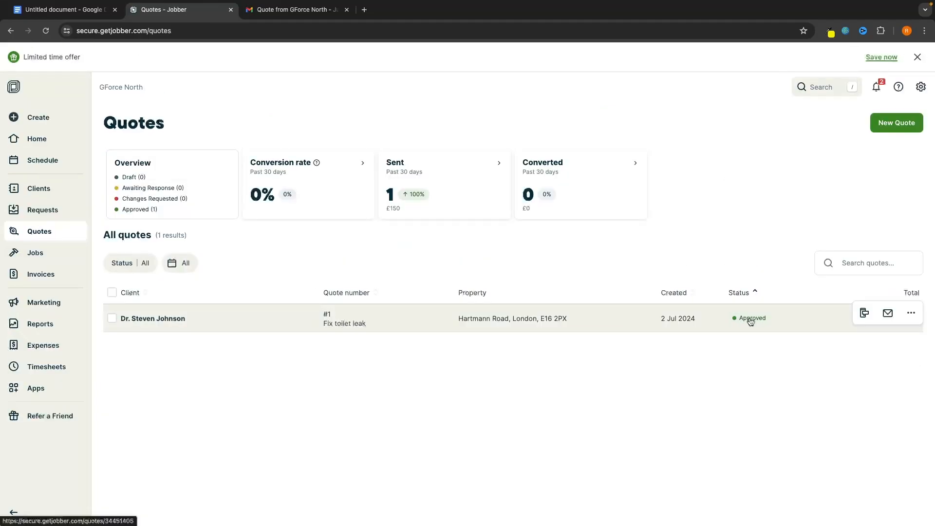
left_click(43, 256)
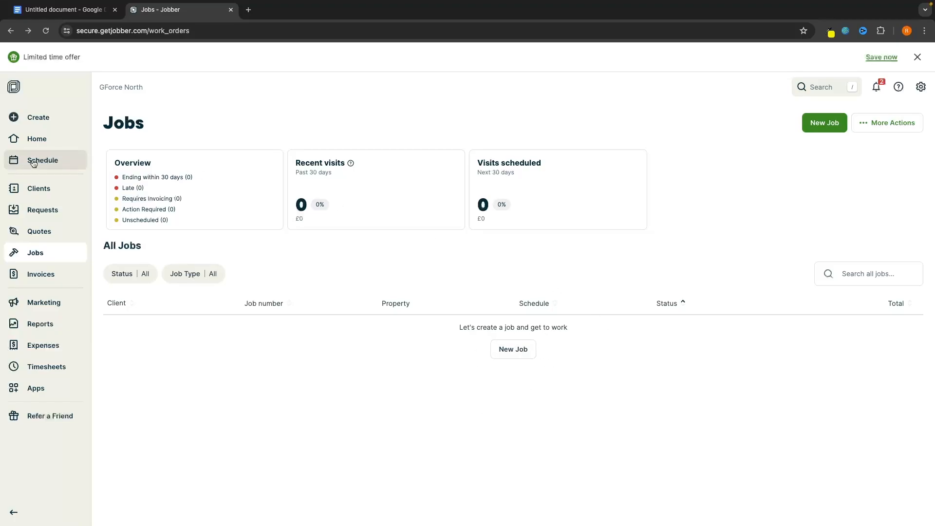
left_click(55, 162)
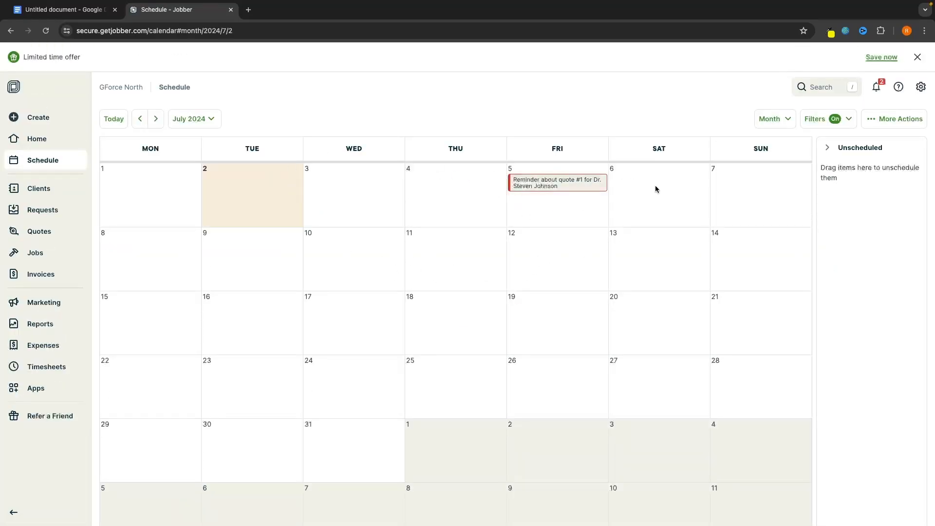
left_click(43, 257)
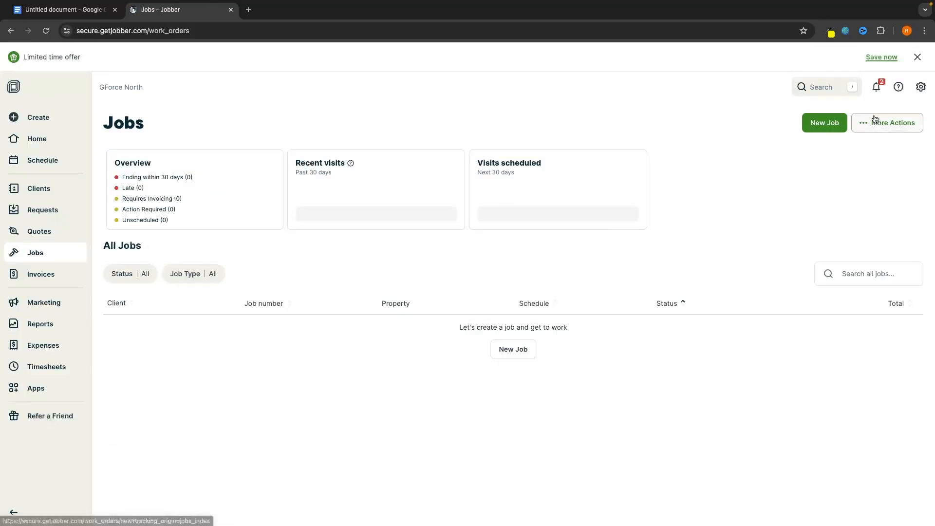
left_click(823, 124)
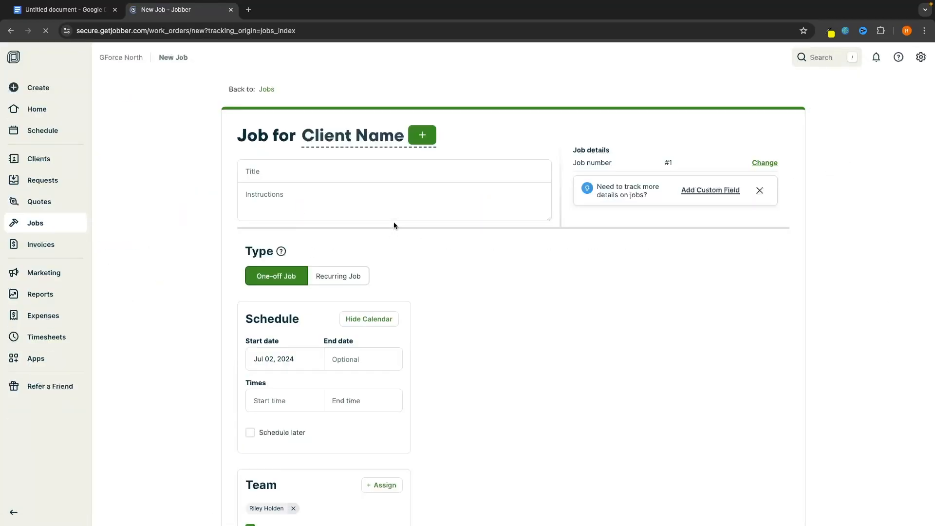
Assign the new job to the second lead client, who has a London property
left_click(416, 299)
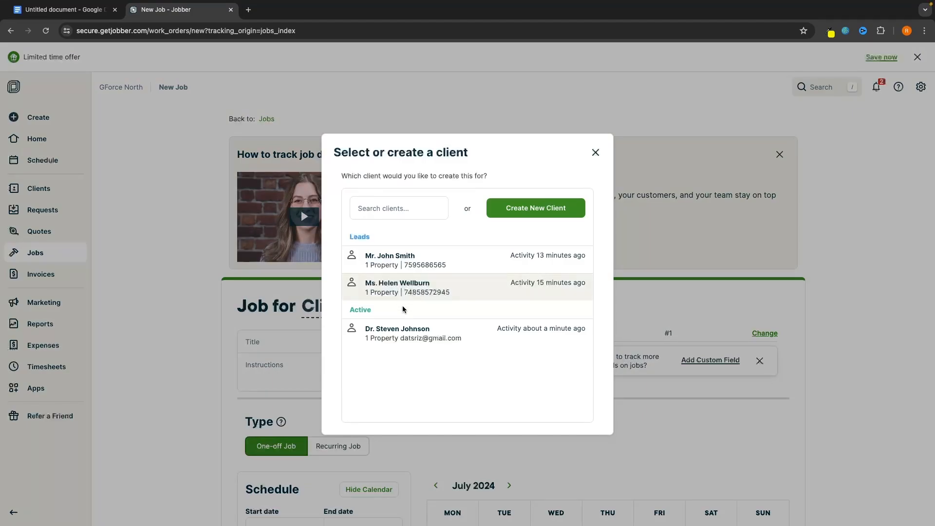
left_click(399, 288)
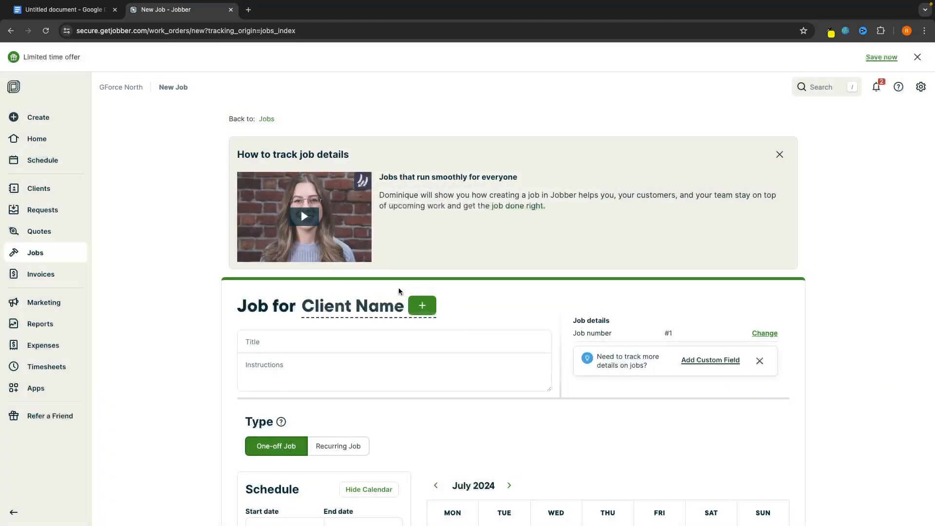
scroll(510, 308, "down", 4)
Title the job 'Boiler fix', leave the instructions blank, and set job number 2
left_click(264, 165)
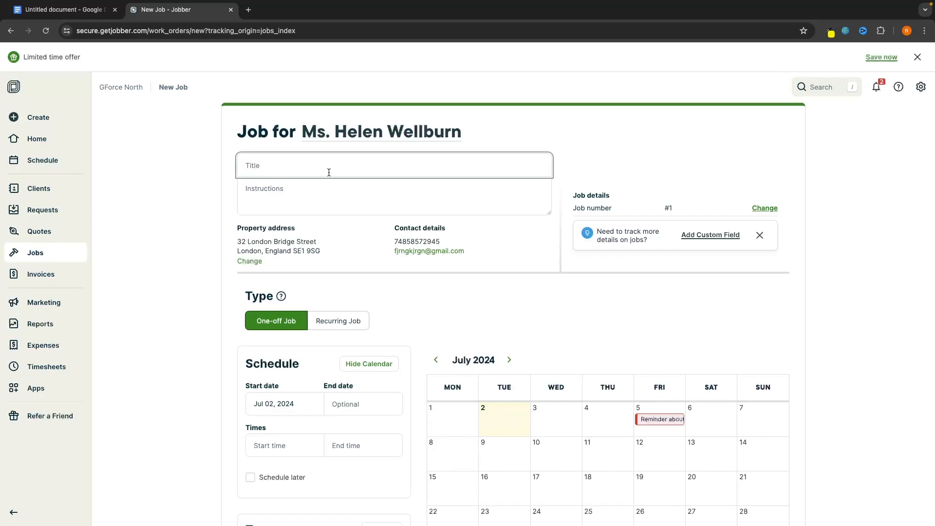
type("Boiler fix")
left_click(322, 189)
left_click(775, 298)
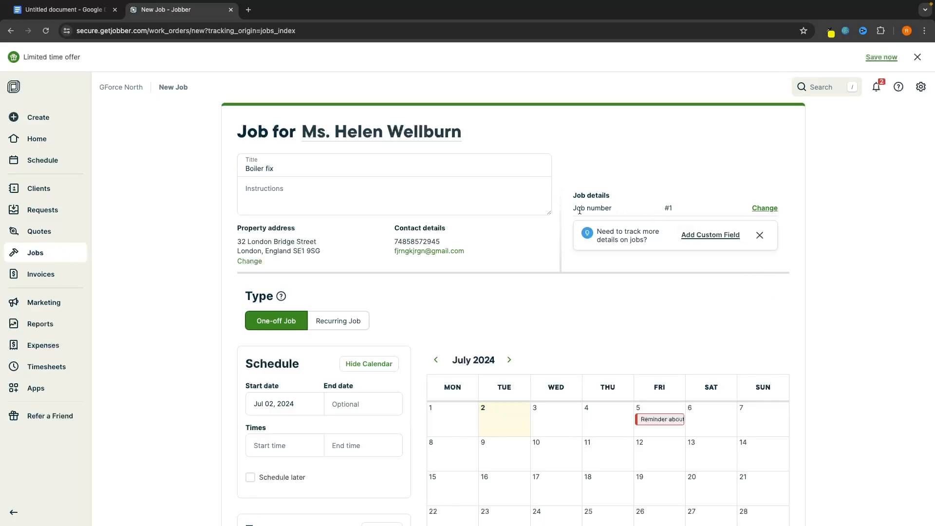
left_click(763, 208)
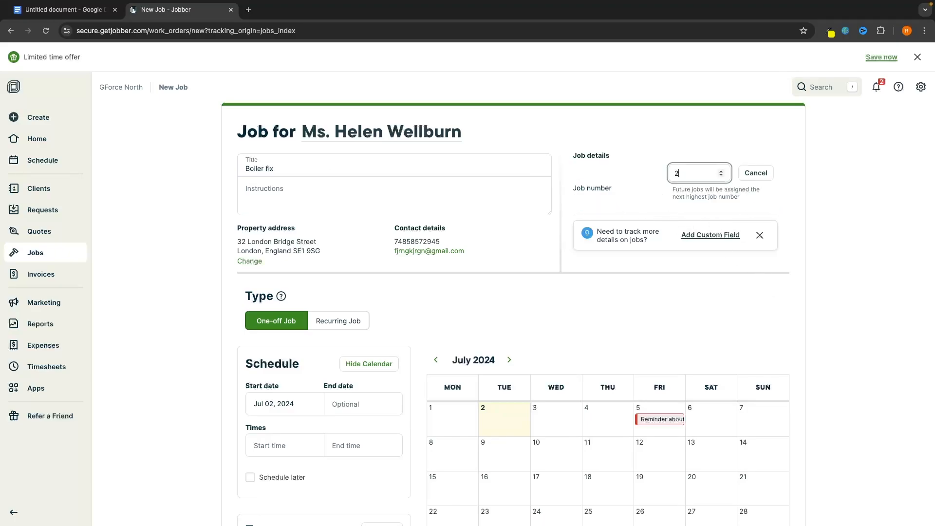
left_click(819, 186)
Try a recurring custom repeat schedule, then set the job type back to One-off
scroll(768, 230, "down", 3)
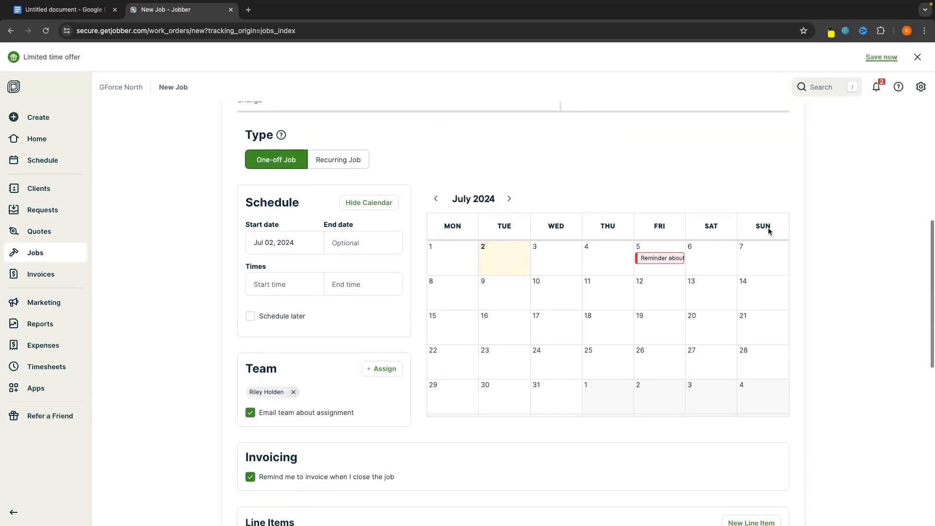
scroll(768, 230, "down", 1)
scroll(480, 257, "up", 1)
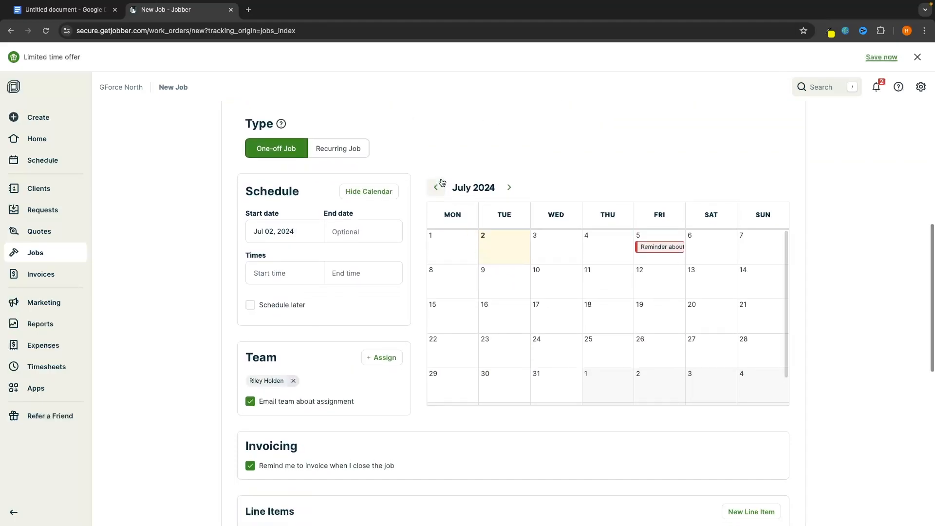
scroll(442, 183, "up", 1)
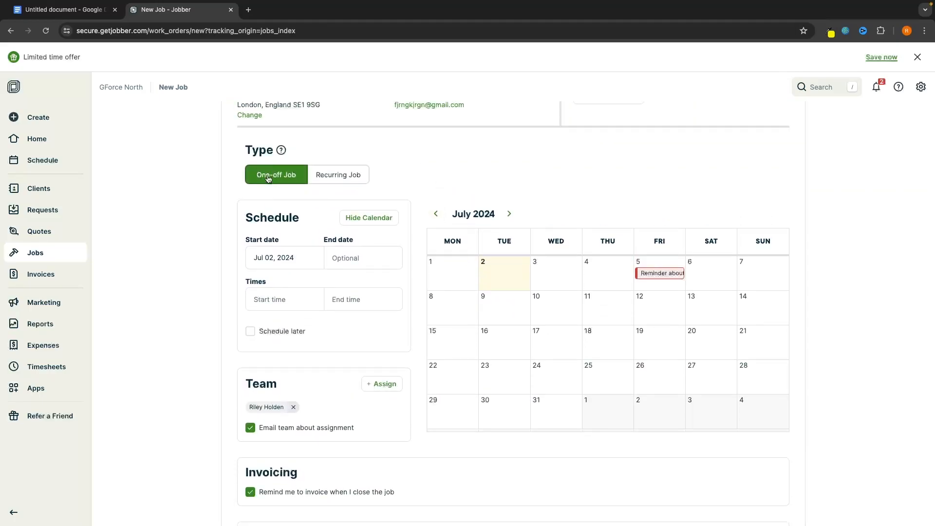
left_click(324, 175)
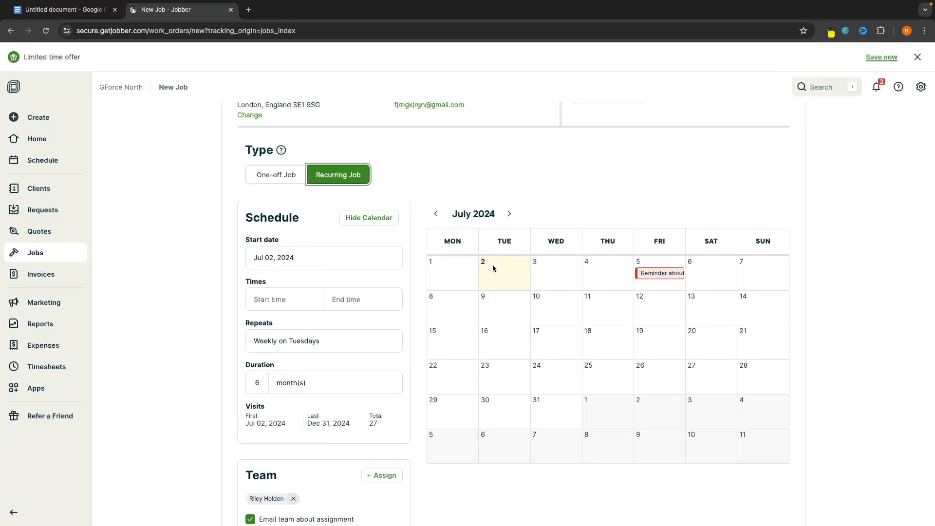
left_click(293, 347)
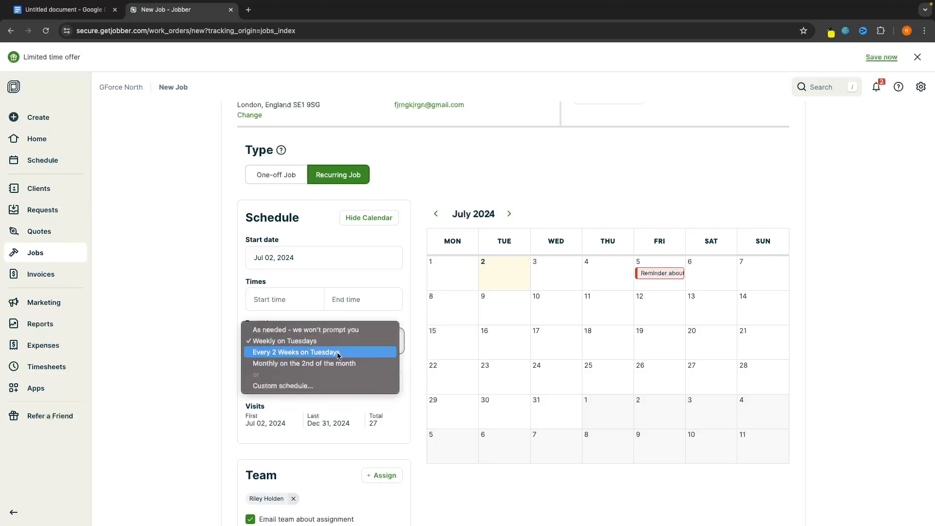
left_click(299, 386)
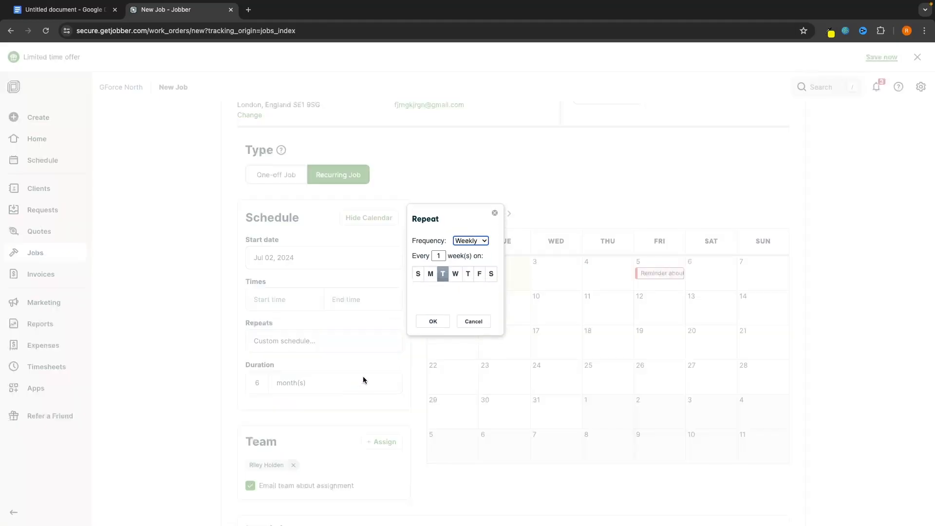
left_click(493, 212)
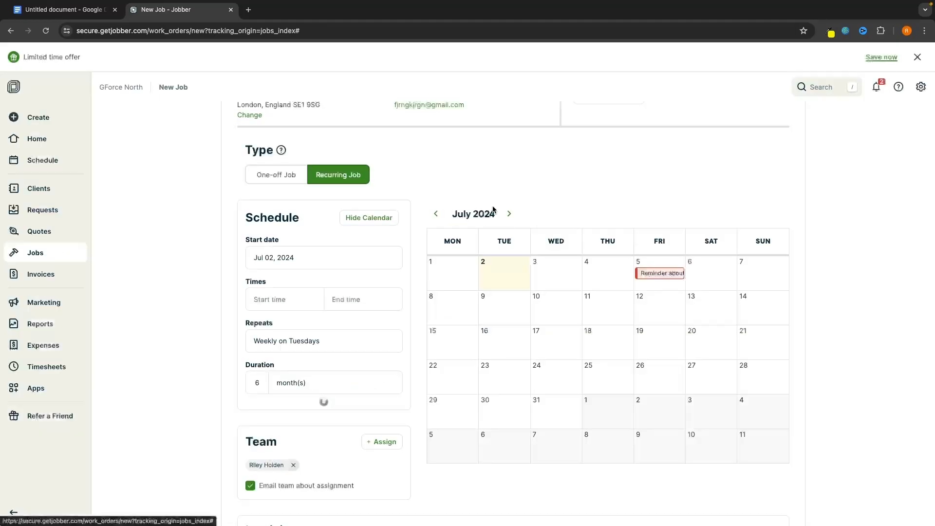
left_click(278, 176)
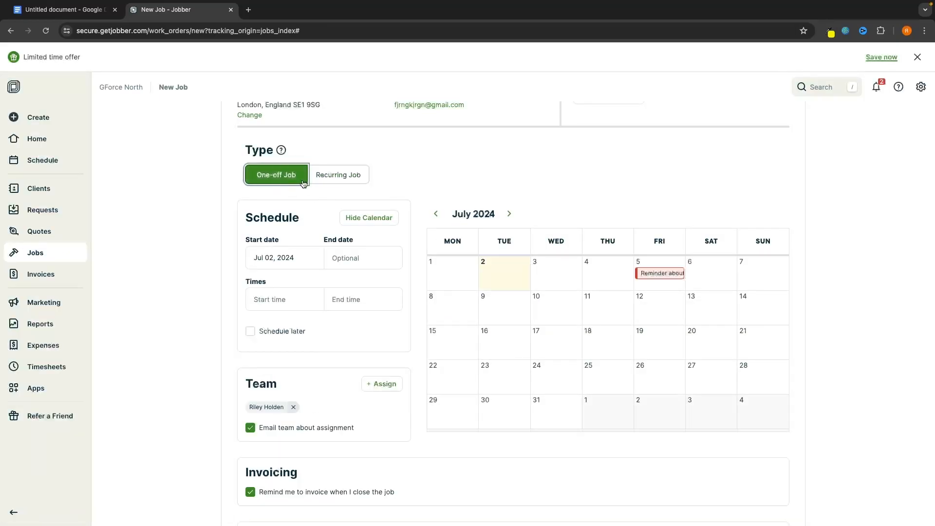
Set both the start and end dates to Jul 04, 2024
left_click(269, 252)
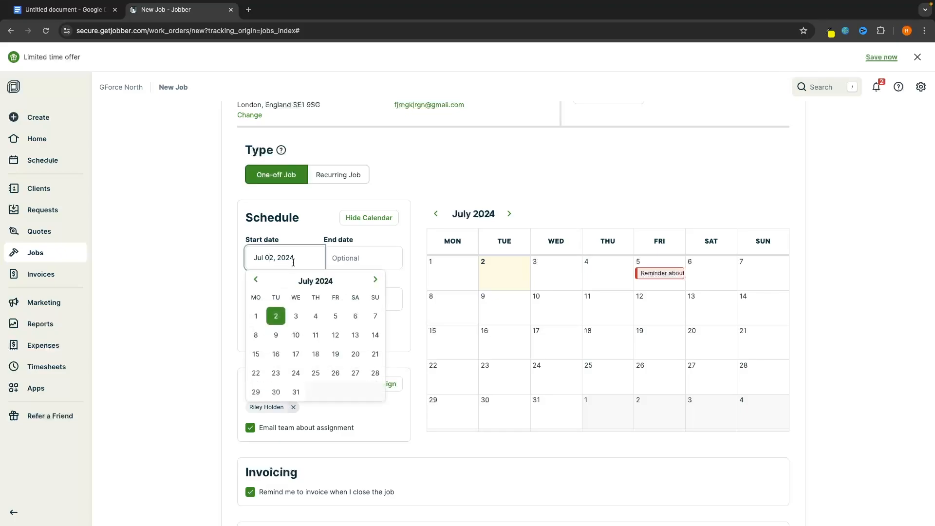
left_click(316, 317)
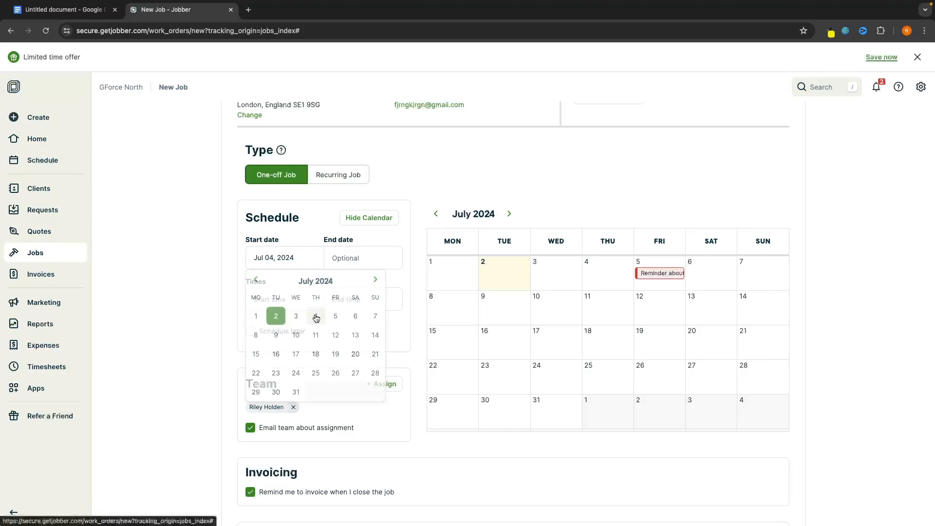
left_click(355, 253)
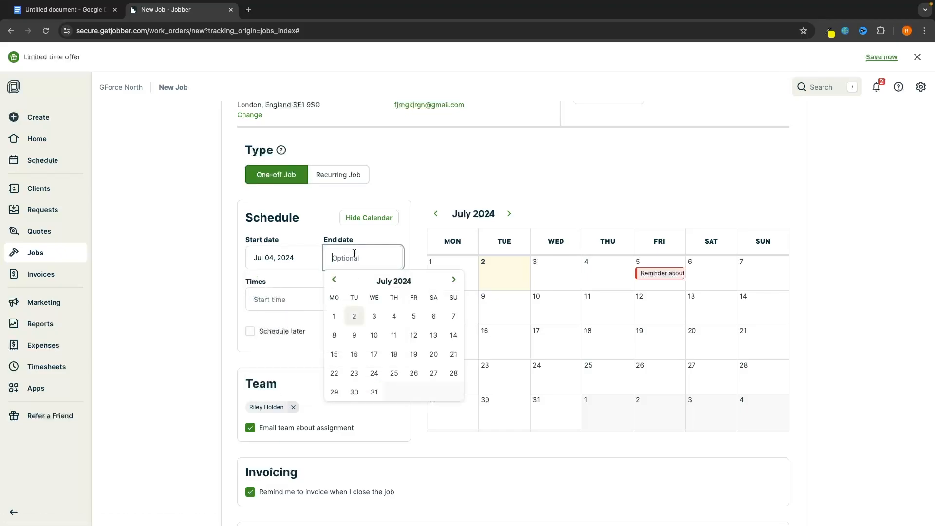
left_click(394, 314)
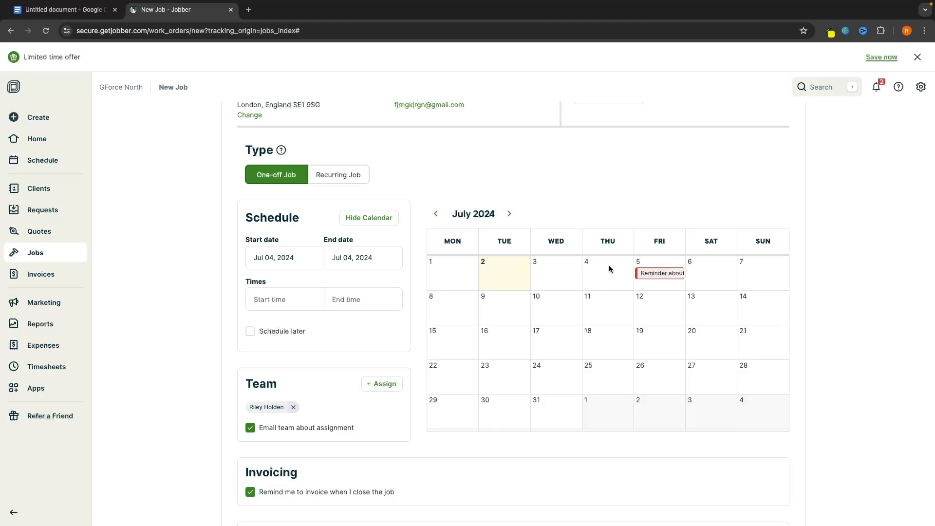
left_click(359, 255)
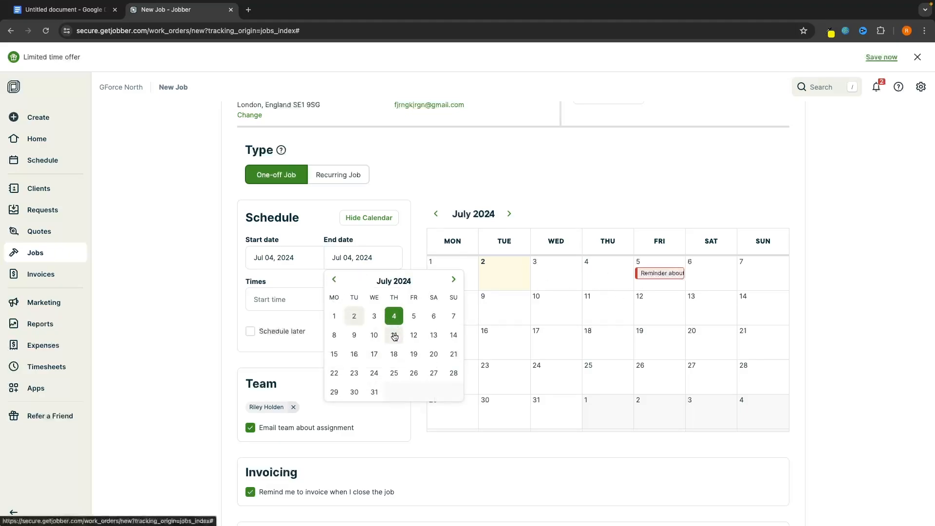
left_click(394, 336)
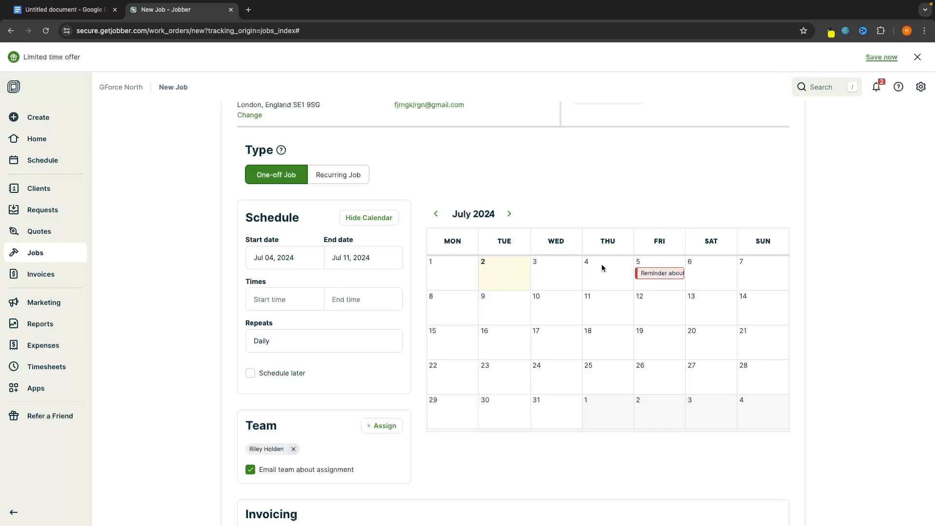
left_click(382, 258)
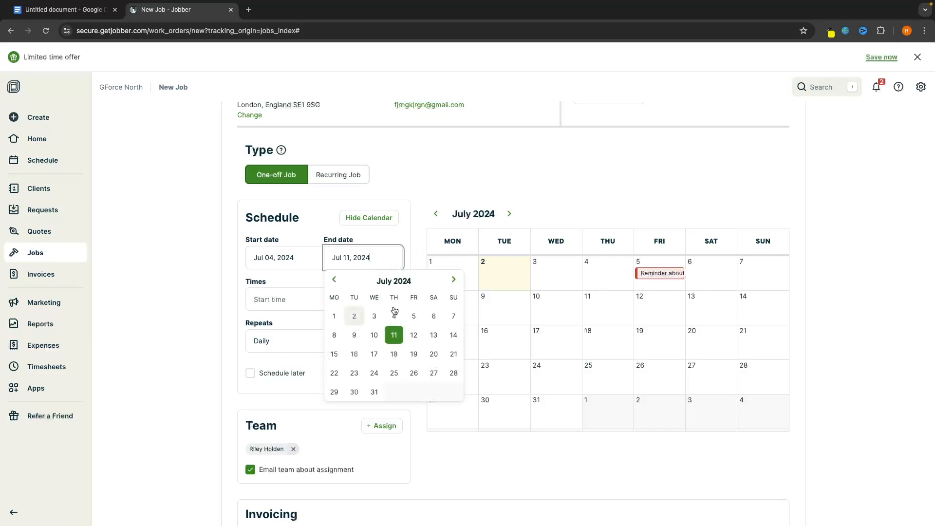
left_click(394, 311)
Set the visit start time to 10:00 and begin changing the end time hour
left_click(270, 299)
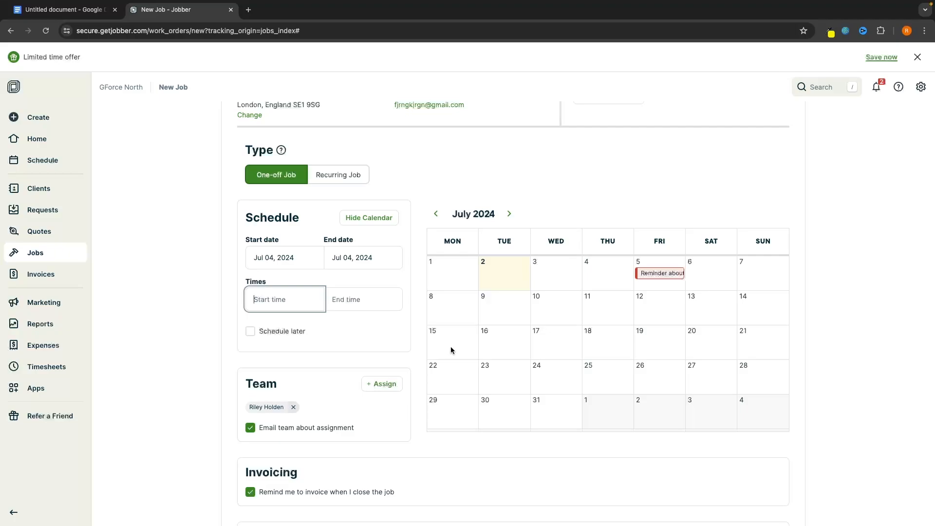
type("10:00")
left_click(338, 299)
left_click(322, 321)
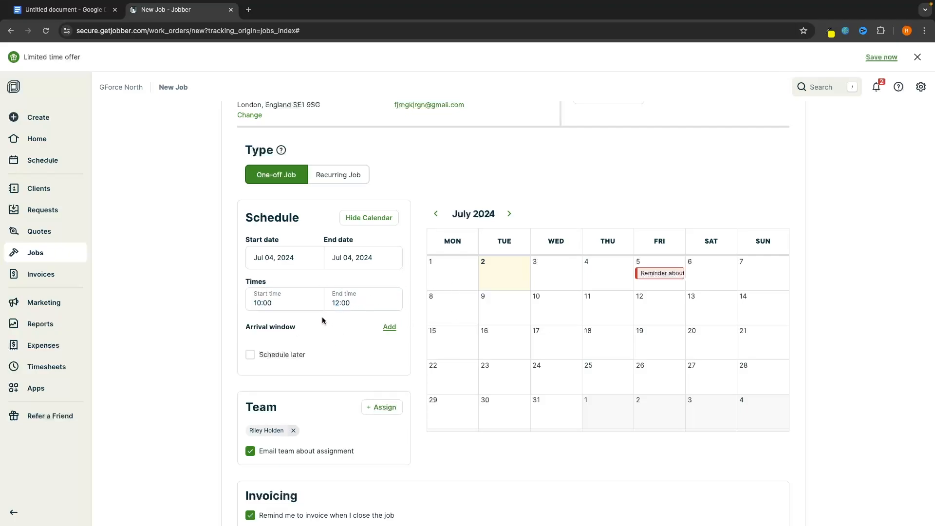
left_click(342, 299)
Finish the visit end time as 11:00
type("1")
left_click(327, 334)
scroll(372, 328, "down", 3)
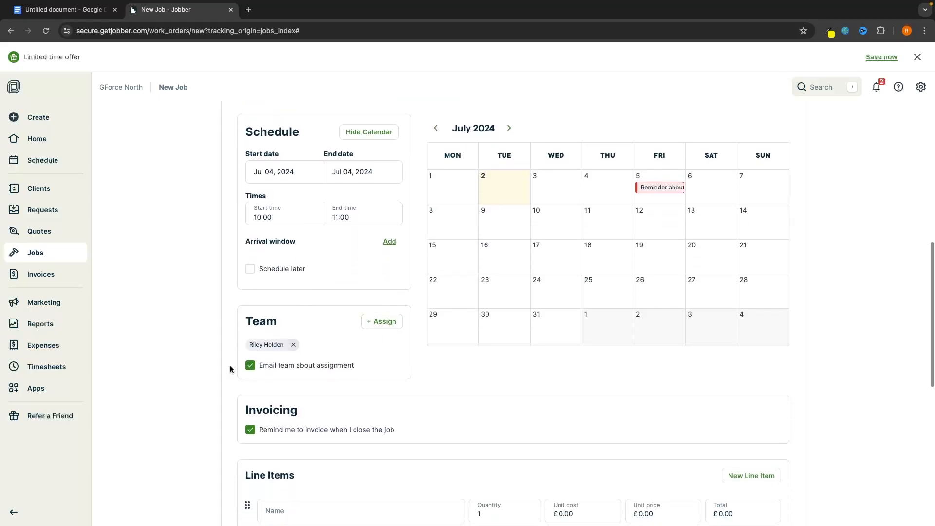
scroll(416, 361, "down", 2)
scroll(416, 364, "down", 4)
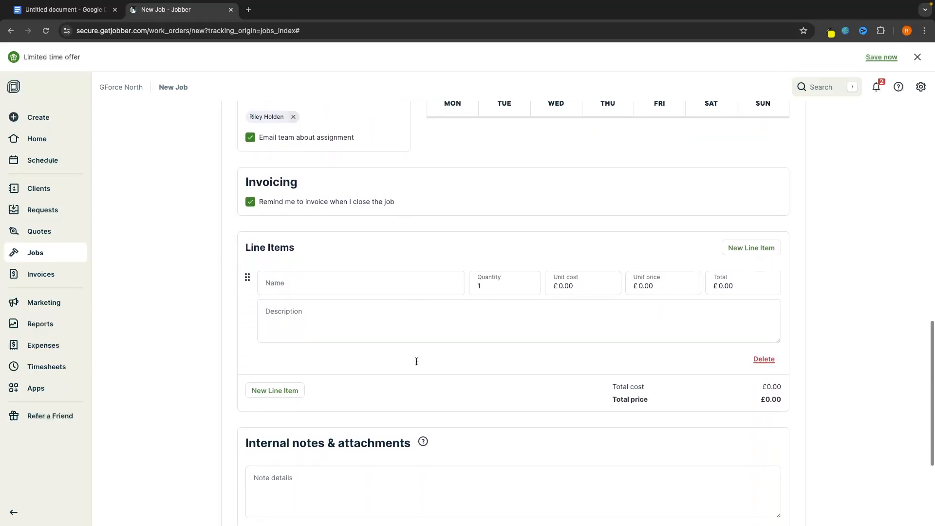
scroll(524, 278, "down", 1)
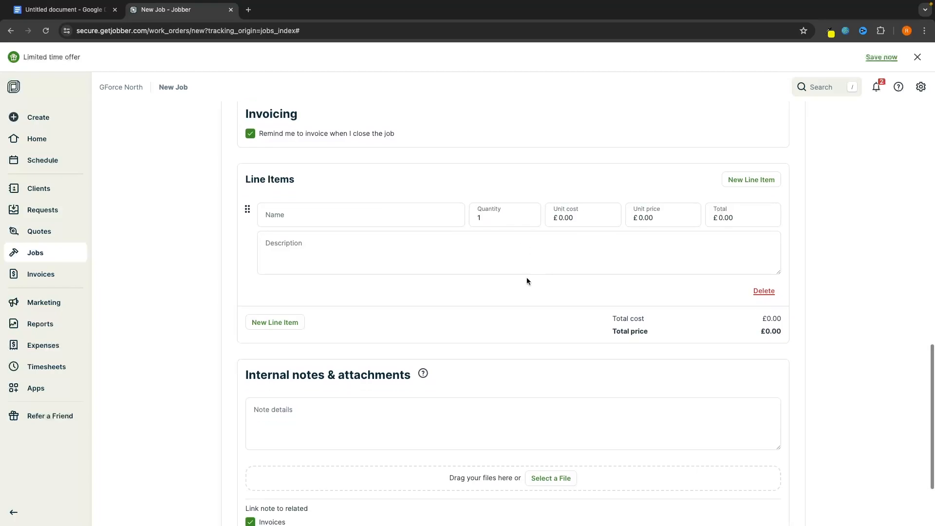
Add a 'Boiler Fix' line item with a £200.00 unit price
left_click(314, 218)
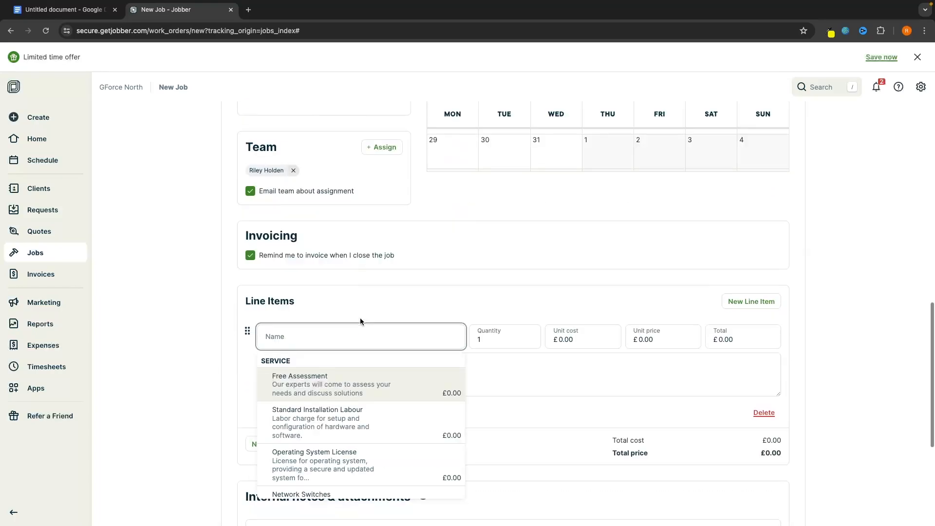
type("Bo")
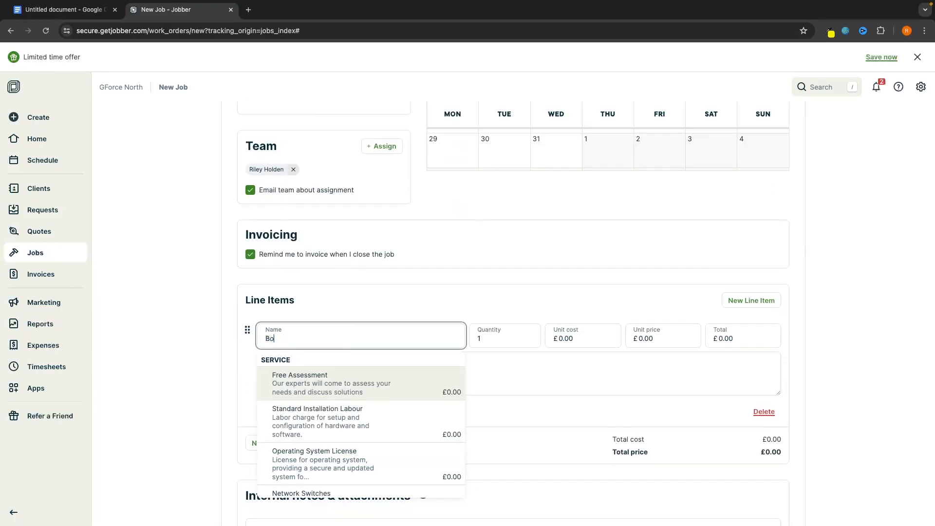
type("iler Fix")
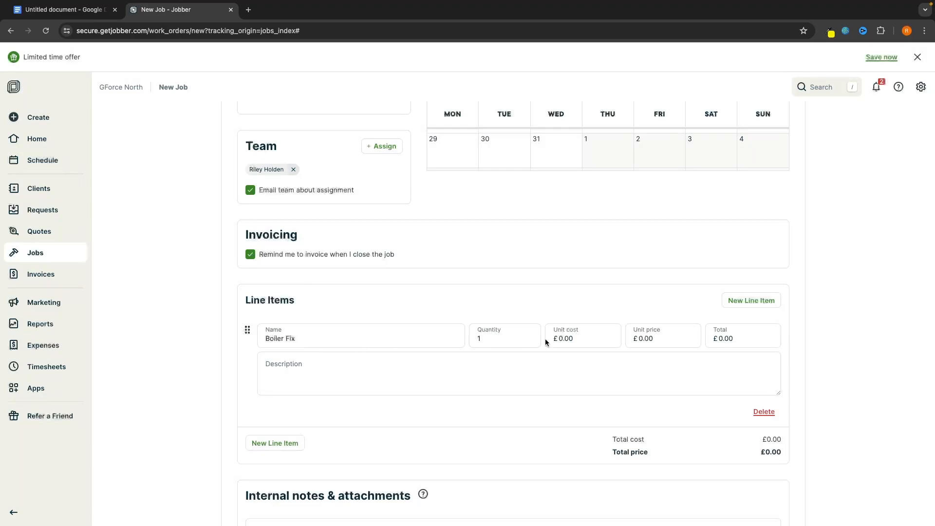
left_click(588, 337)
left_click(602, 308)
left_click(657, 341)
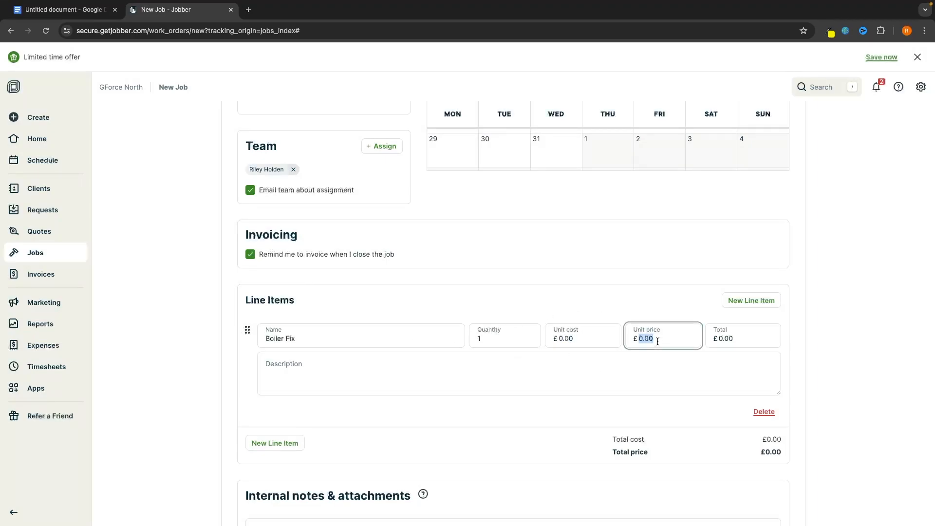
type("200")
left_click(656, 300)
scroll(690, 340, "down", 5)
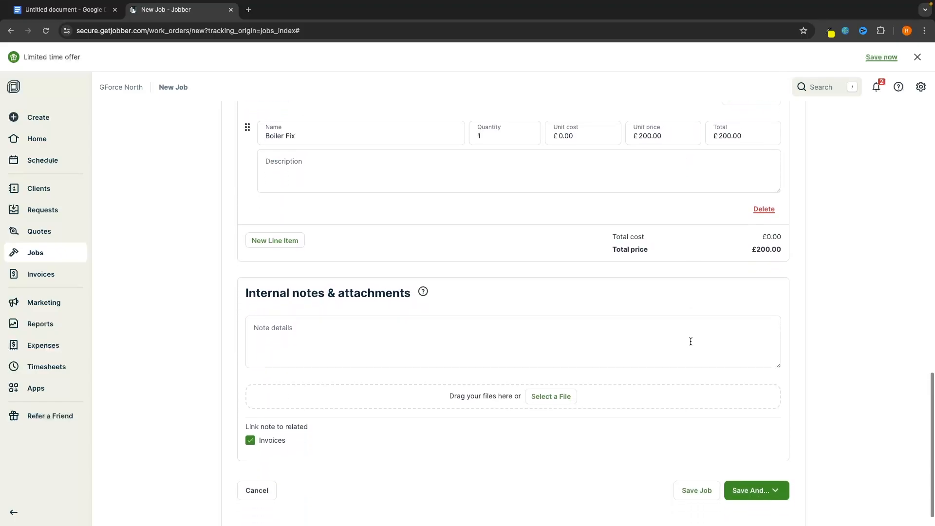
scroll(691, 340, "down", 1)
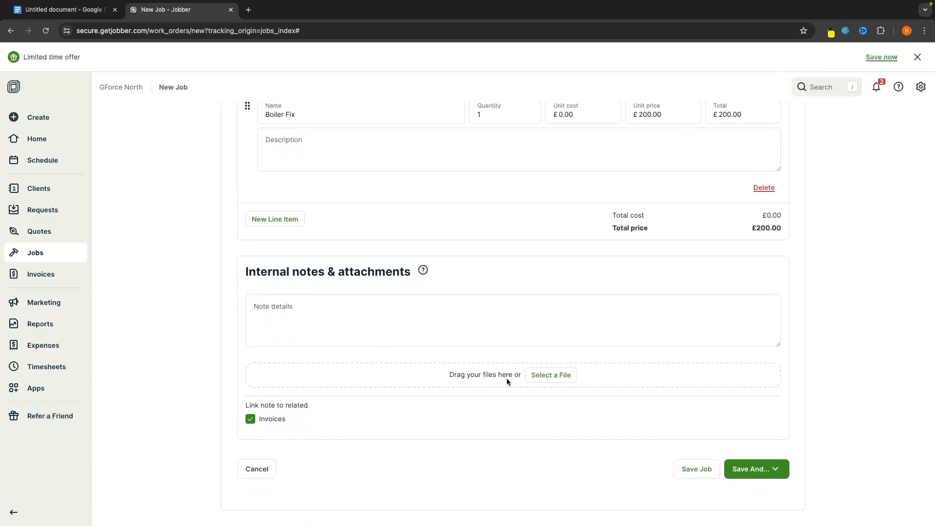
Save the job as Job #2 and email the client its booking confirmation
left_click(756, 473)
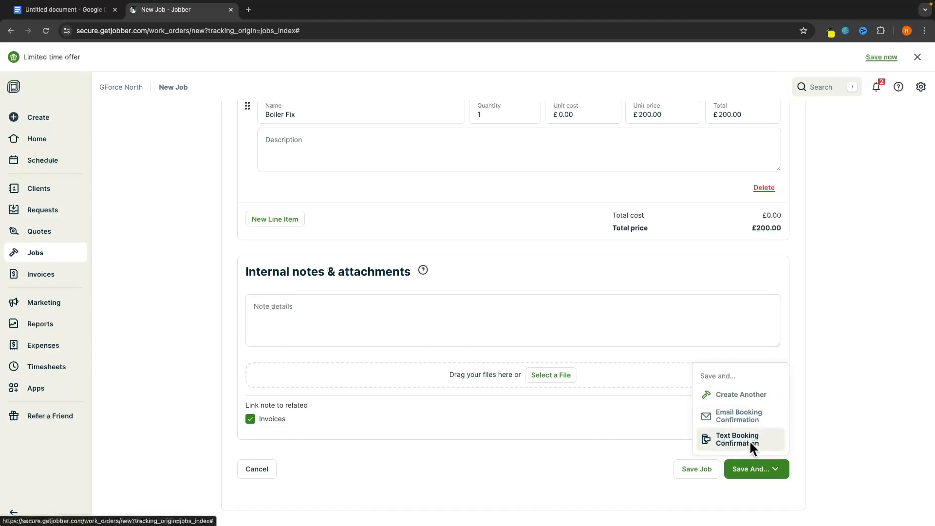
left_click(750, 419)
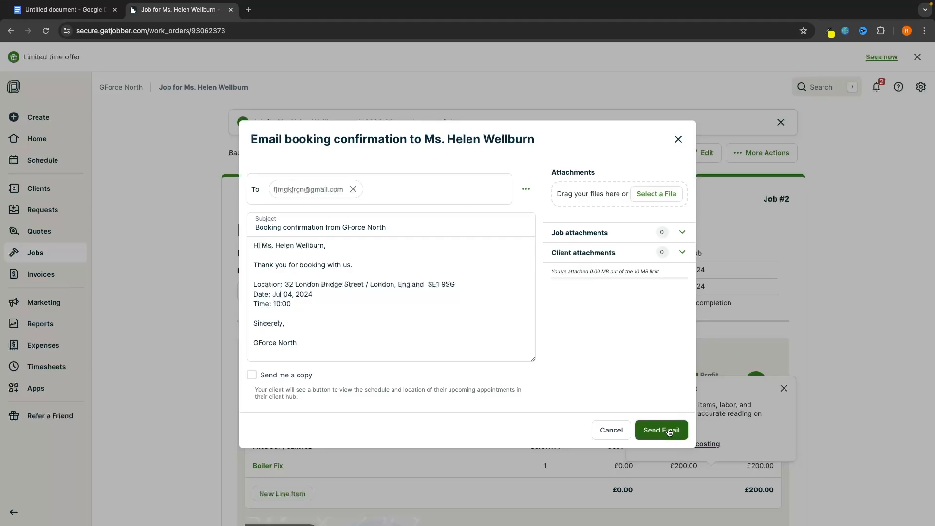
left_click(668, 429)
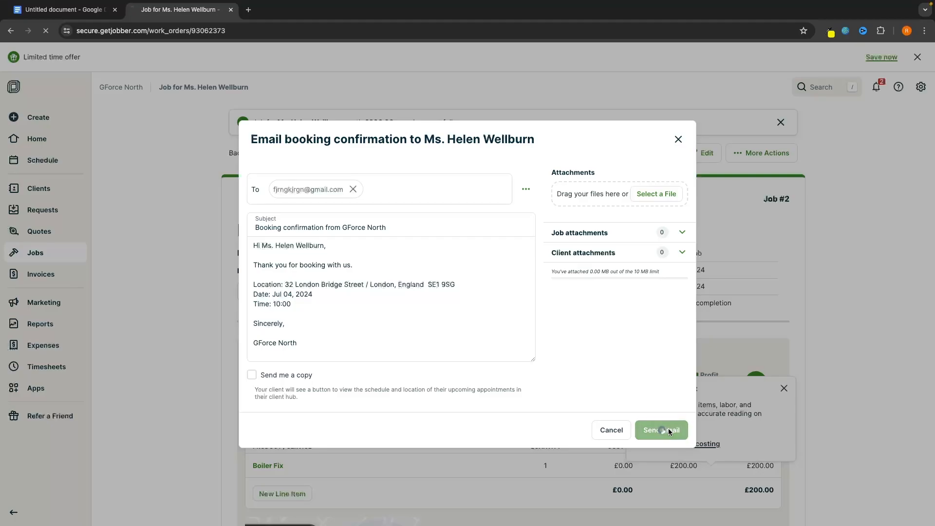
scroll(715, 292, "down", 1)
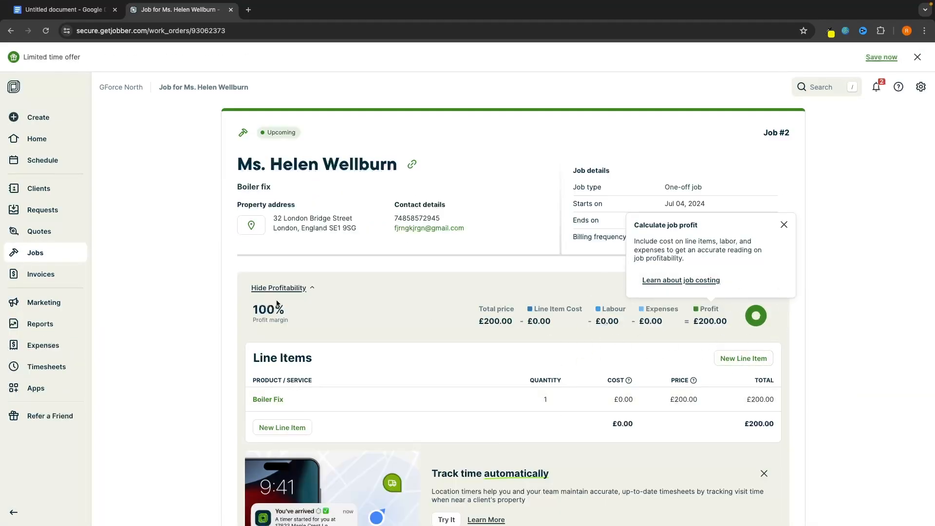
Find and open the Jul 4 Boiler fix visit on the schedule calendar
left_click(26, 255)
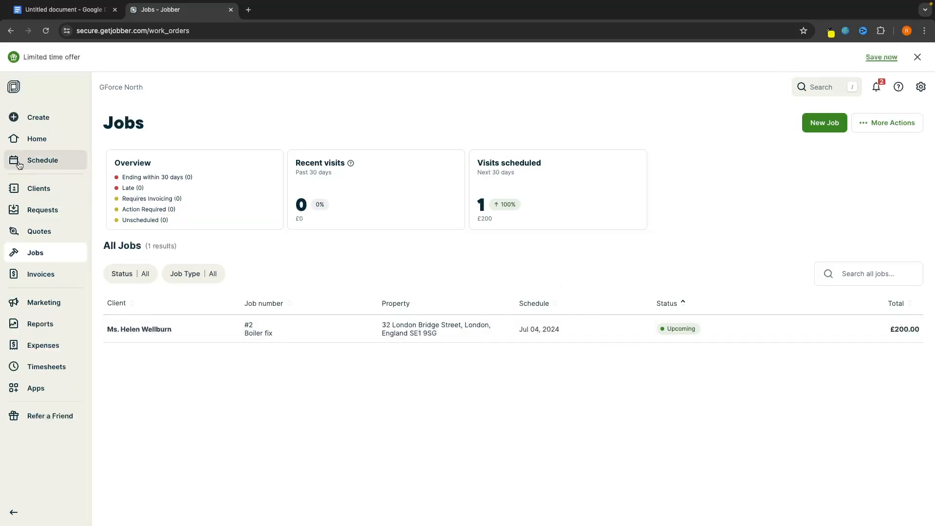
left_click(61, 164)
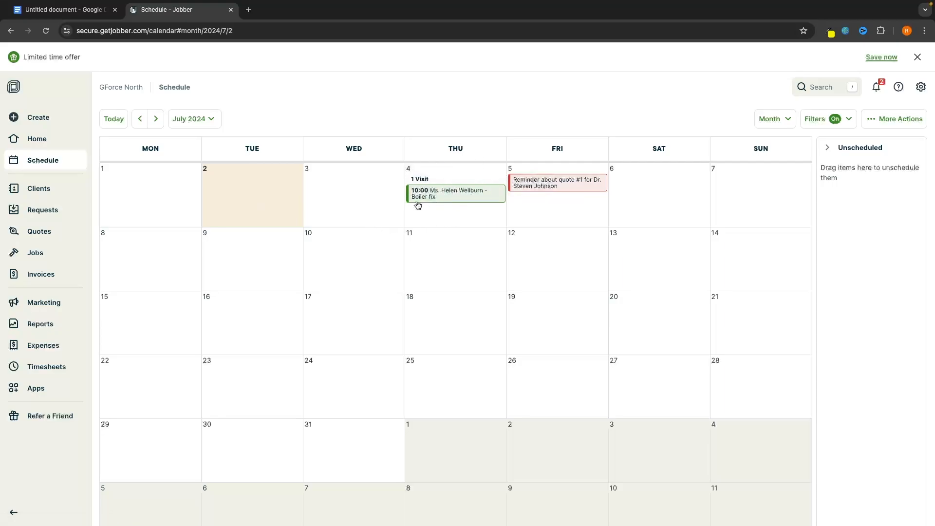
left_click(444, 197)
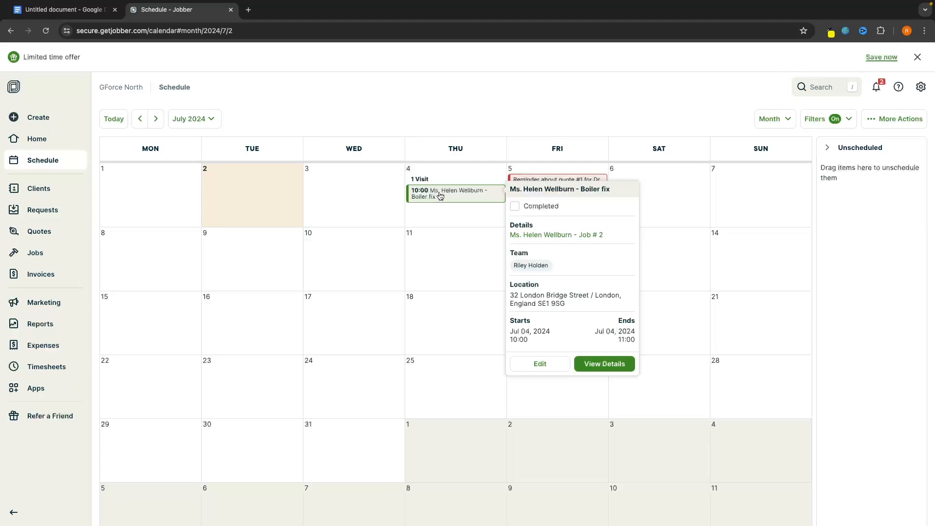
scroll(575, 301, "down", 1)
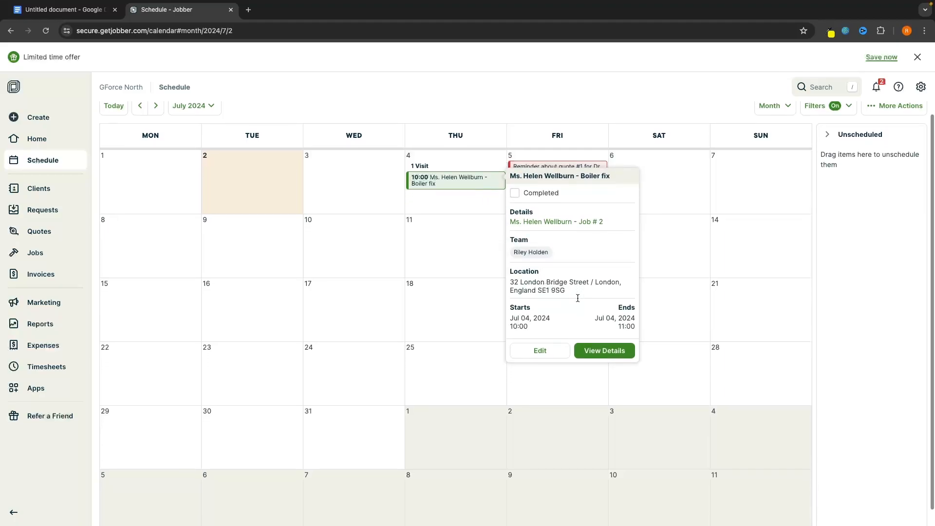
scroll(527, 332, "up", 1)
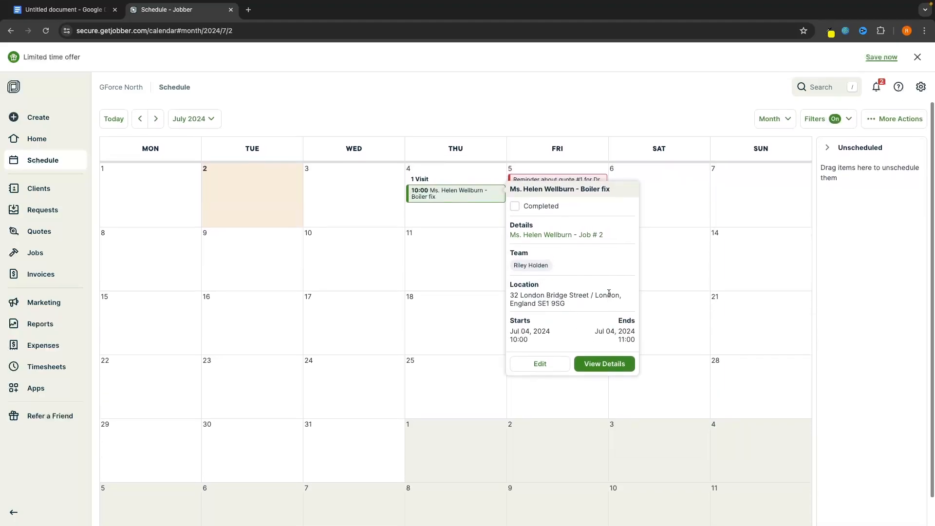
left_click(521, 122)
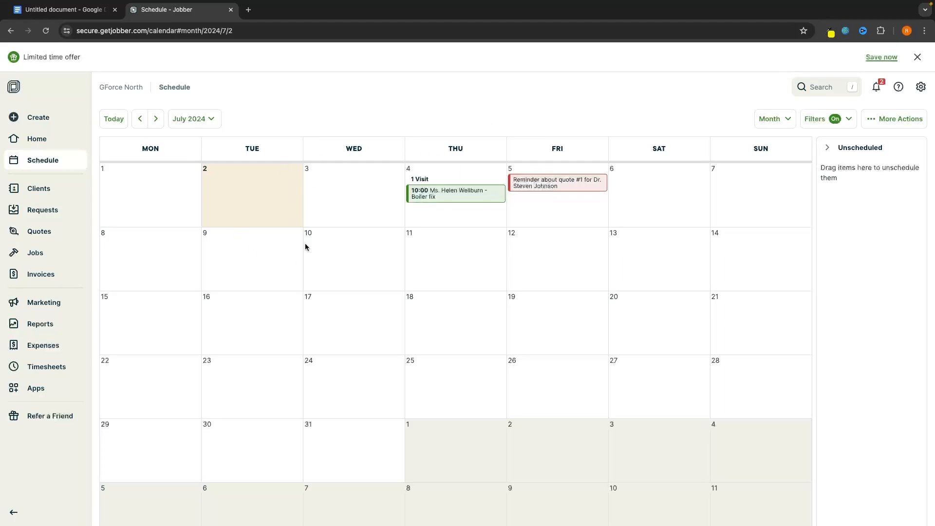
left_click(423, 195)
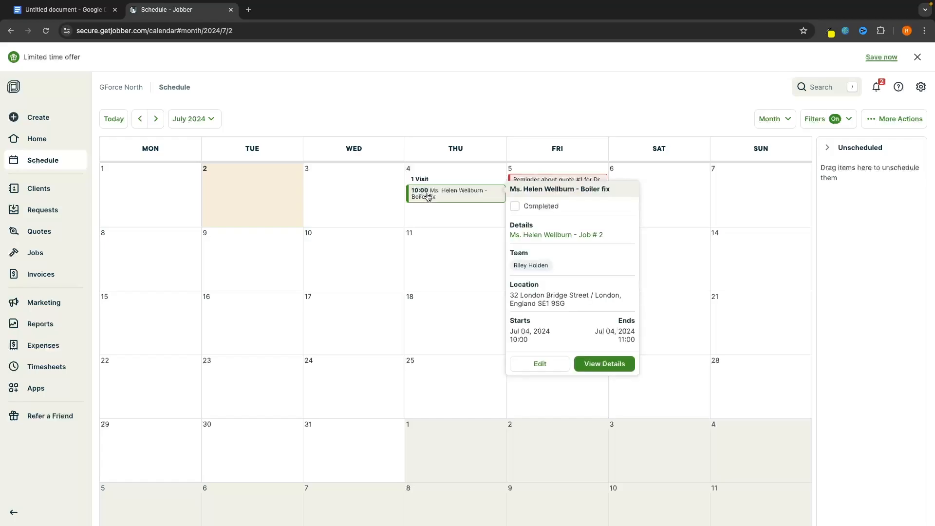
Change the visit times to 11:00–12:00 and save it
left_click(545, 364)
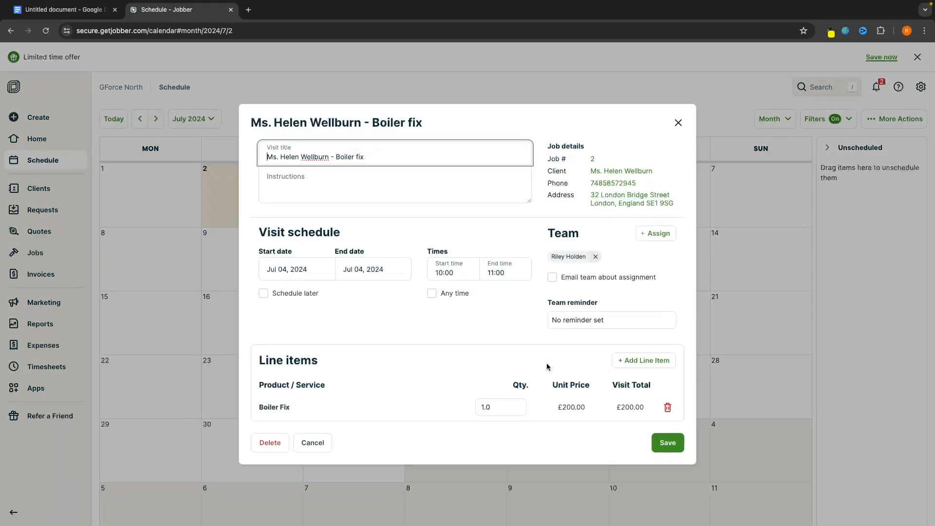
left_click(462, 273)
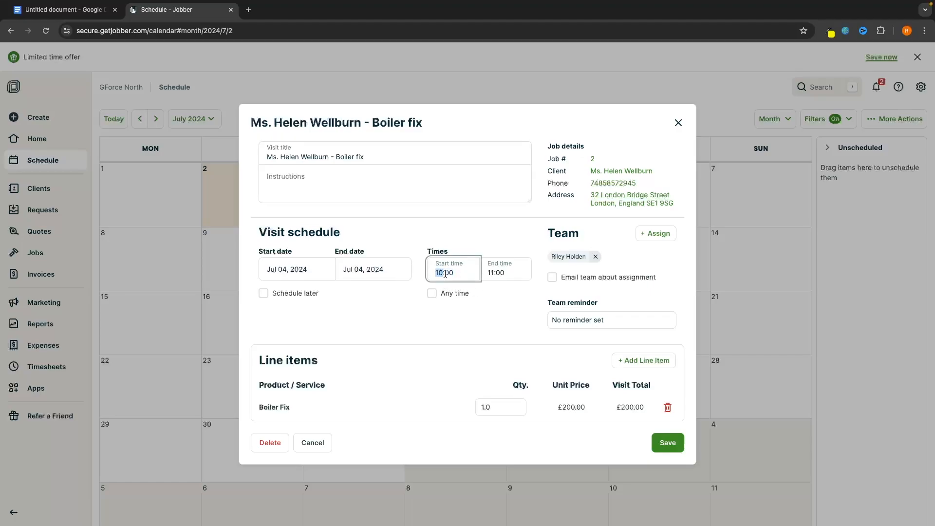
key("Up")
left_click(489, 265)
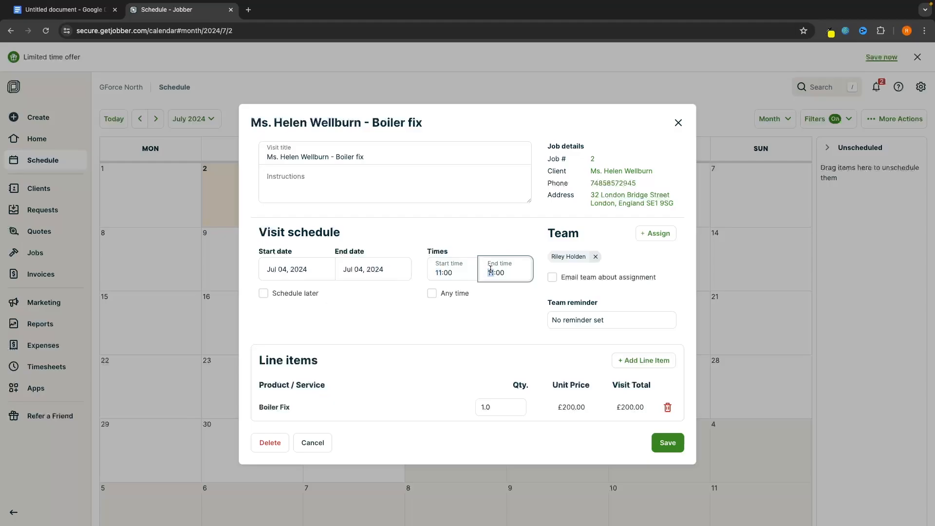
key("Up")
left_click(516, 300)
left_click(670, 444)
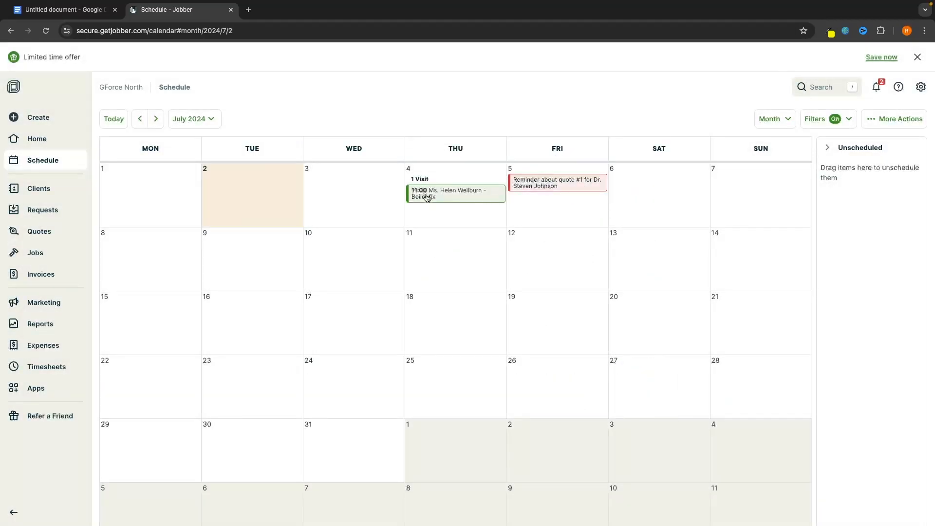
Start an invoice for the Boiler fix client, then abandon it and return to the Invoices list
left_click(72, 277)
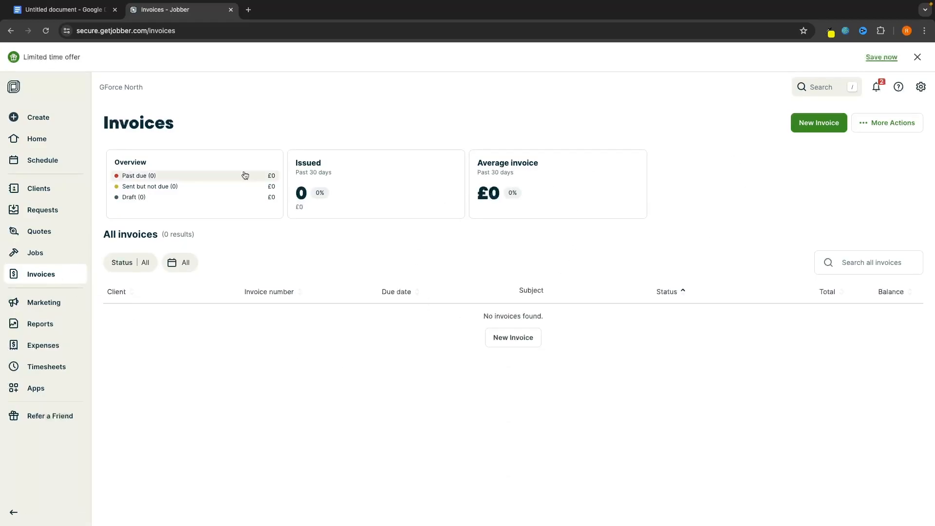
left_click(54, 160)
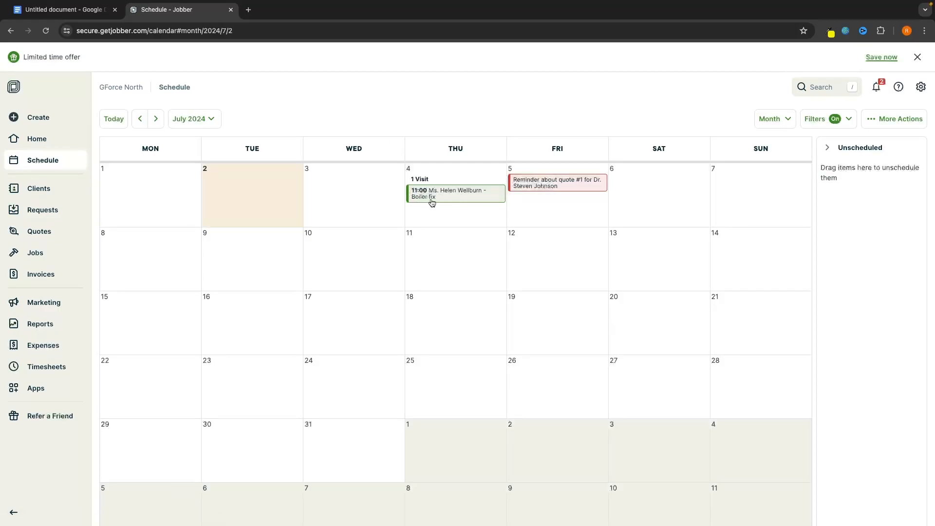
left_click(41, 274)
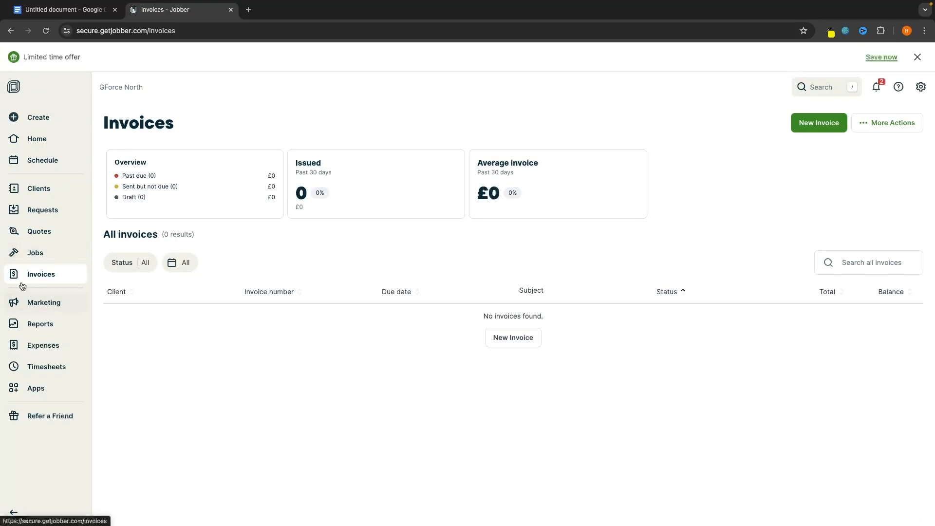
left_click(819, 125)
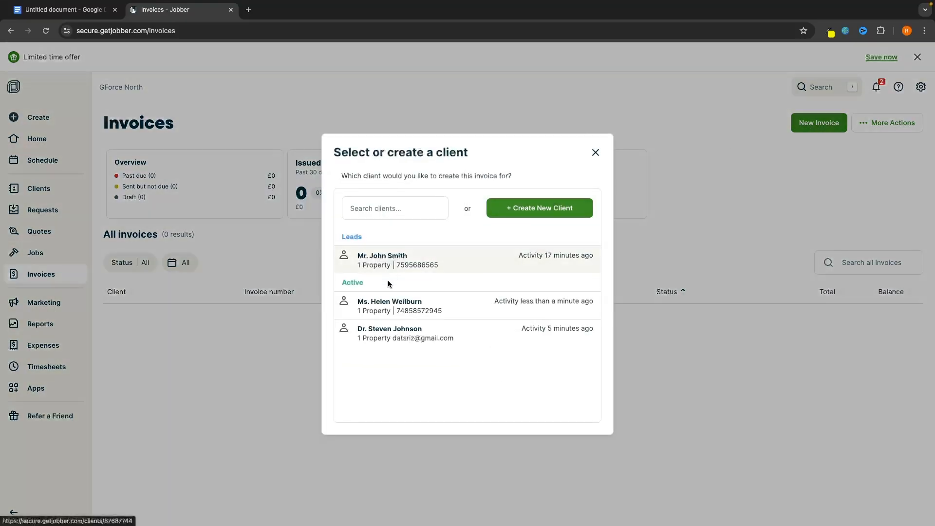
left_click(388, 308)
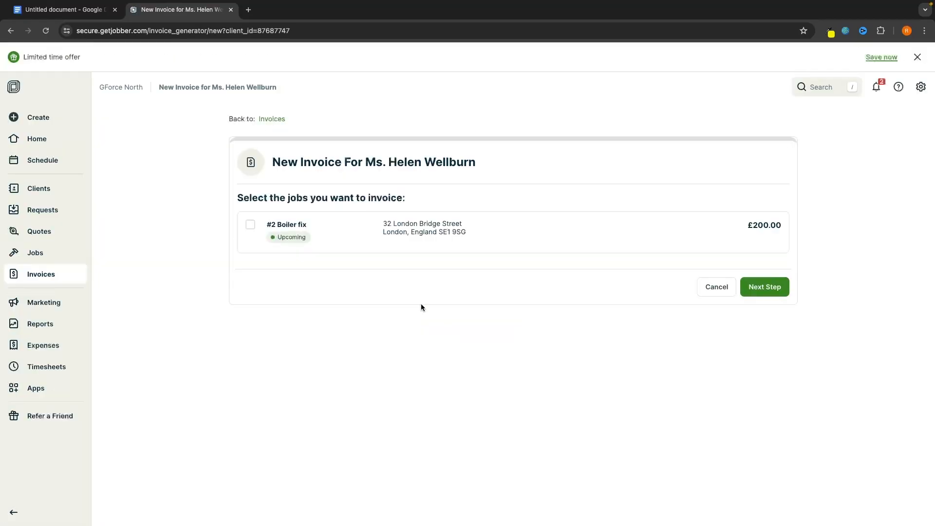
left_click_drag(230, 194, 418, 201)
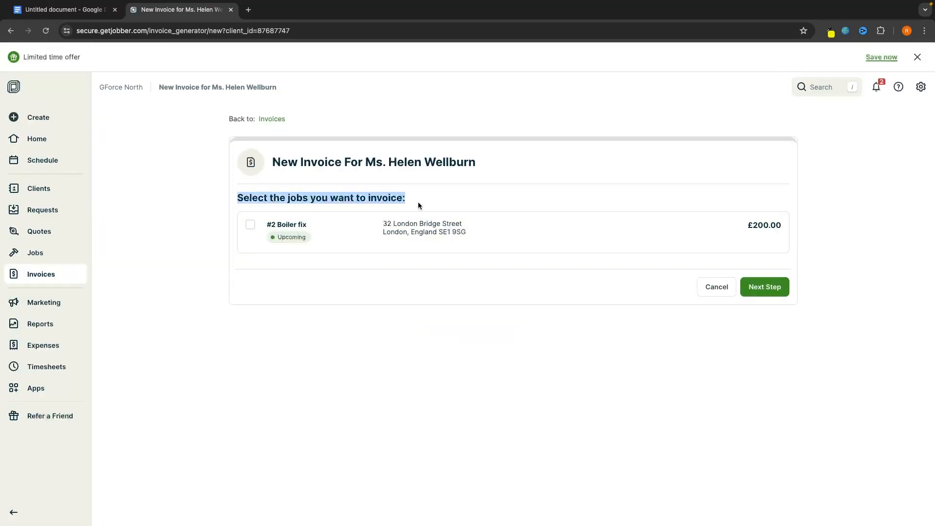
left_click(431, 202)
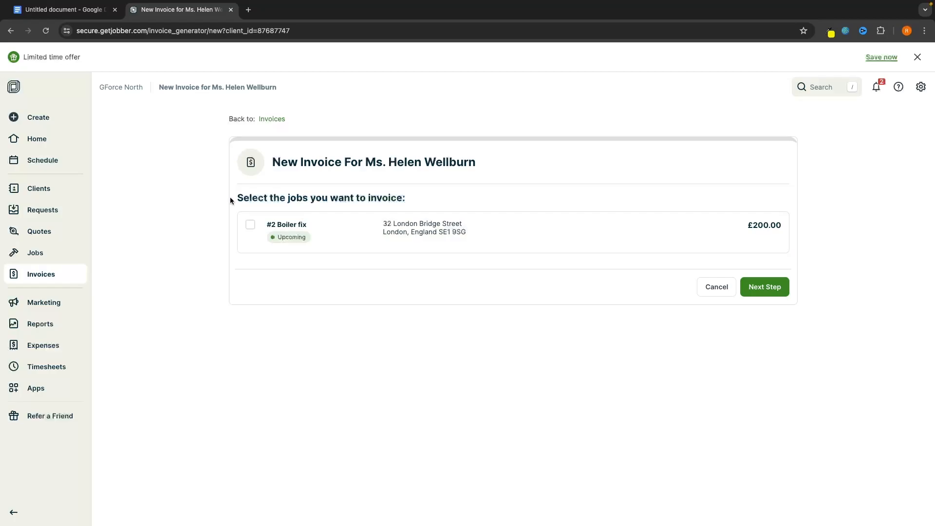
left_click_drag(230, 199, 419, 198)
left_click(419, 199)
left_click(711, 287)
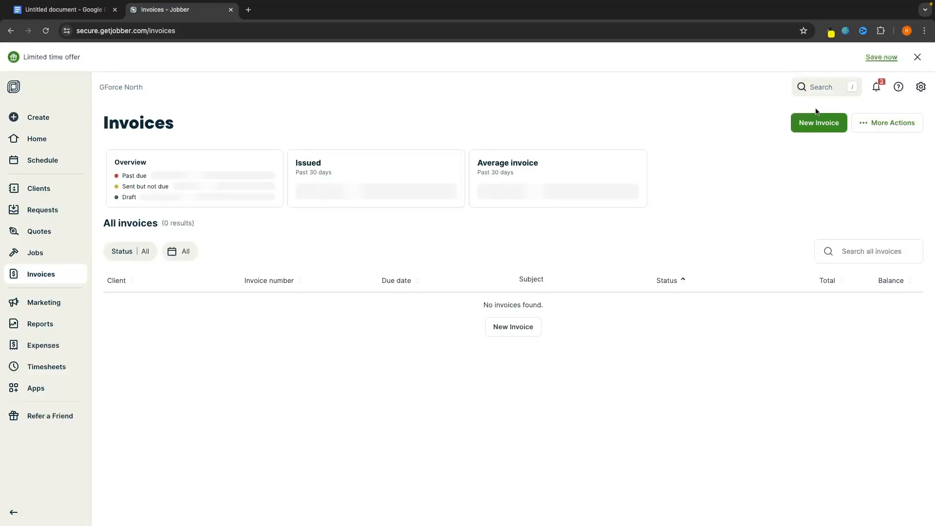
Start another new invoice and pick the lead client
left_click(818, 122)
left_click(379, 256)
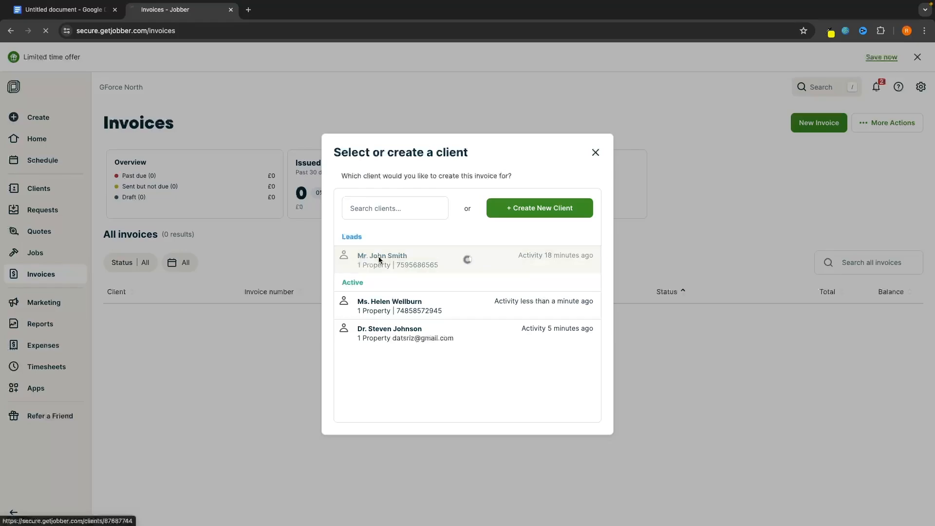
scroll(392, 276, "down", 4)
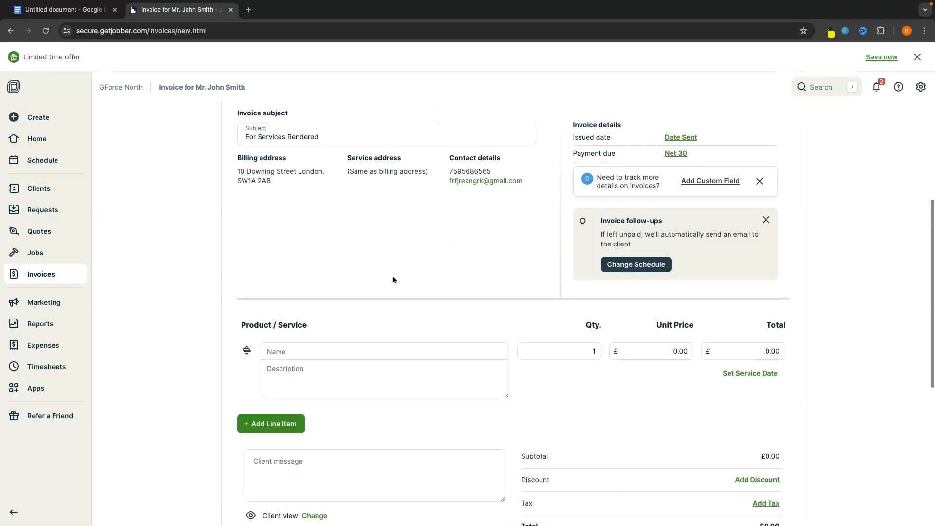
scroll(393, 276, "down", 1)
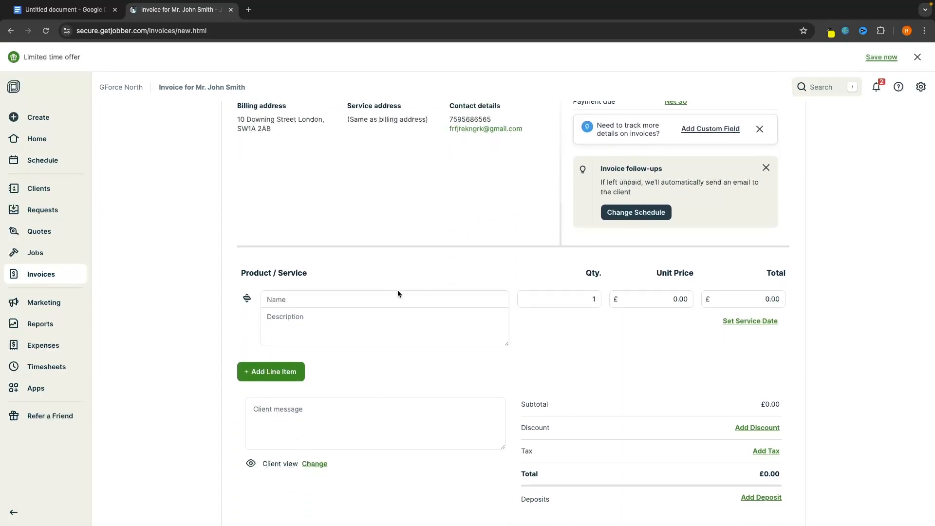
scroll(551, 318, "left", 5)
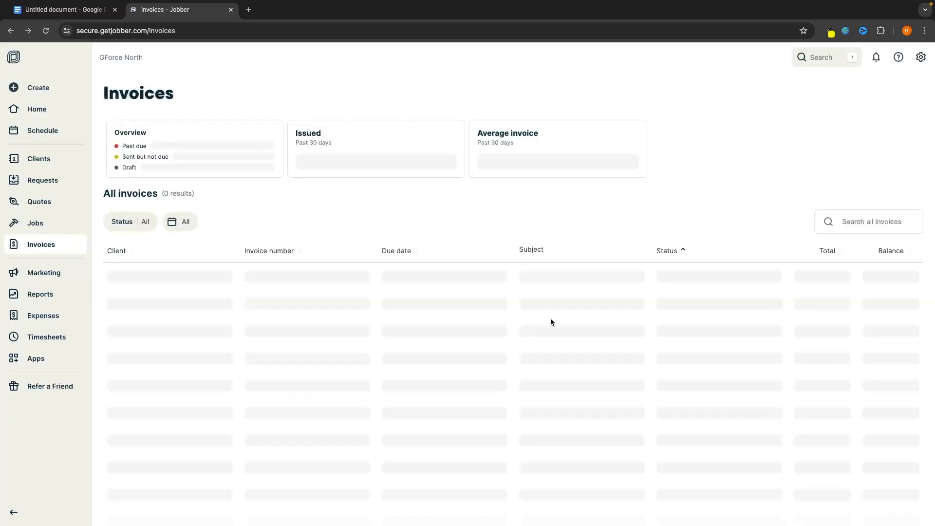
Create and save Invoice #1 covering the client's #2 Boiler fix job at £200.00
left_click(826, 122)
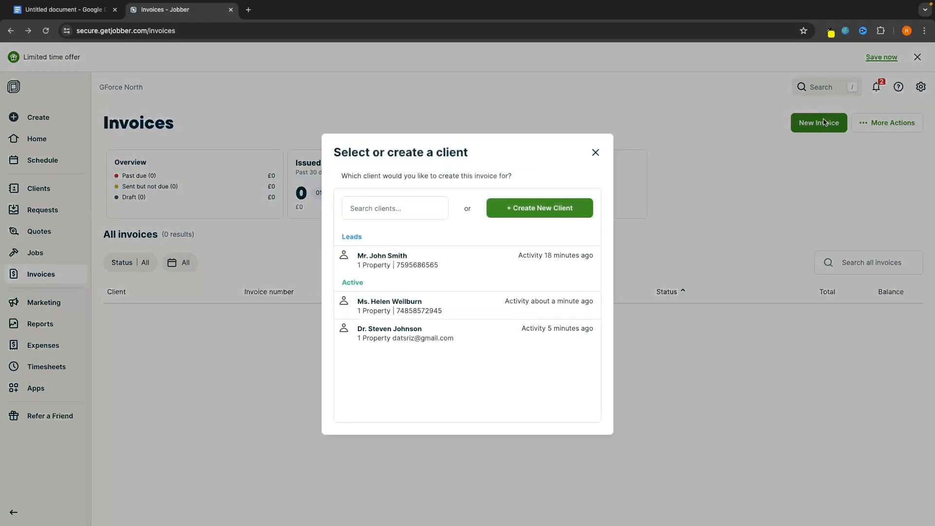
left_click(391, 302)
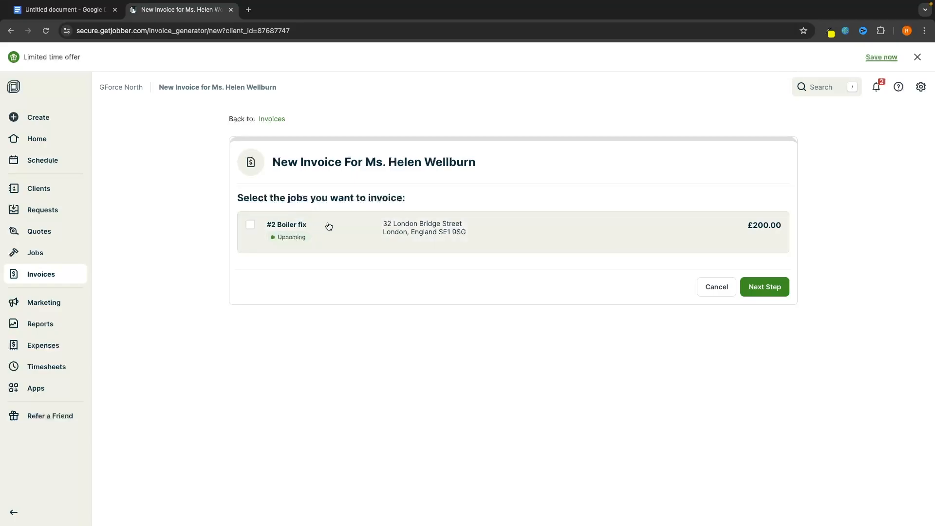
left_click(386, 225)
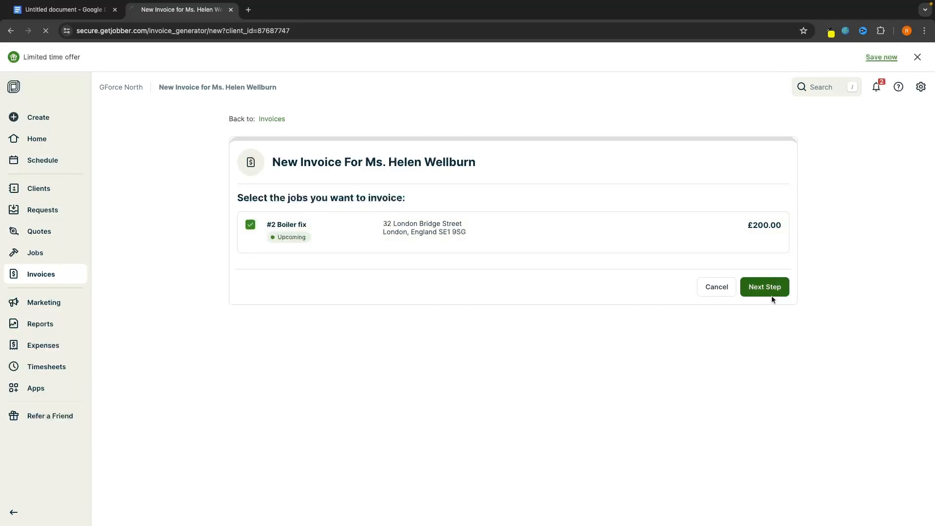
scroll(650, 316, "down", 2)
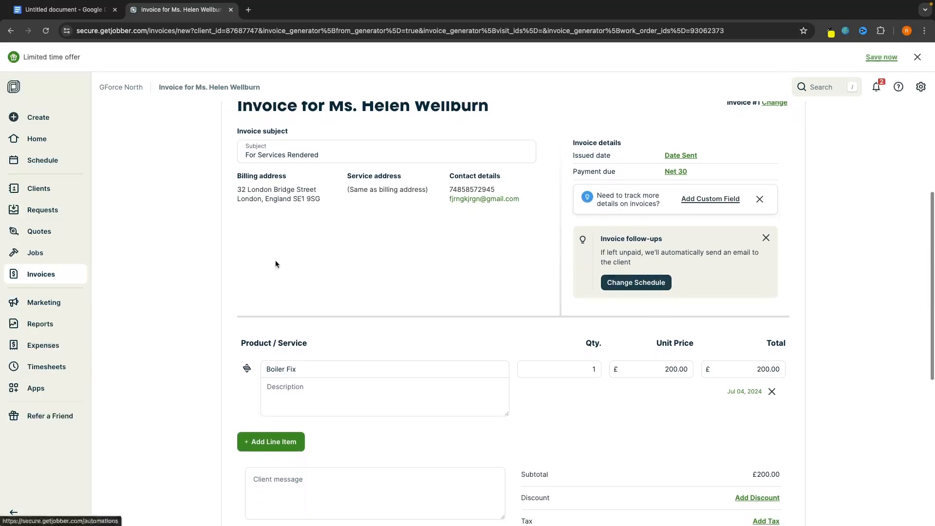
scroll(545, 424, "down", 1)
scroll(607, 355, "down", 4)
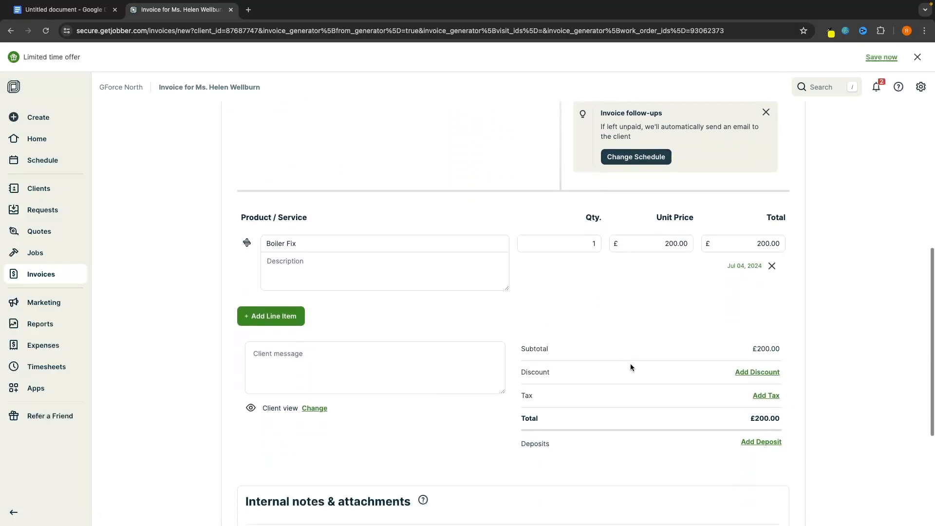
scroll(630, 365, "down", 2)
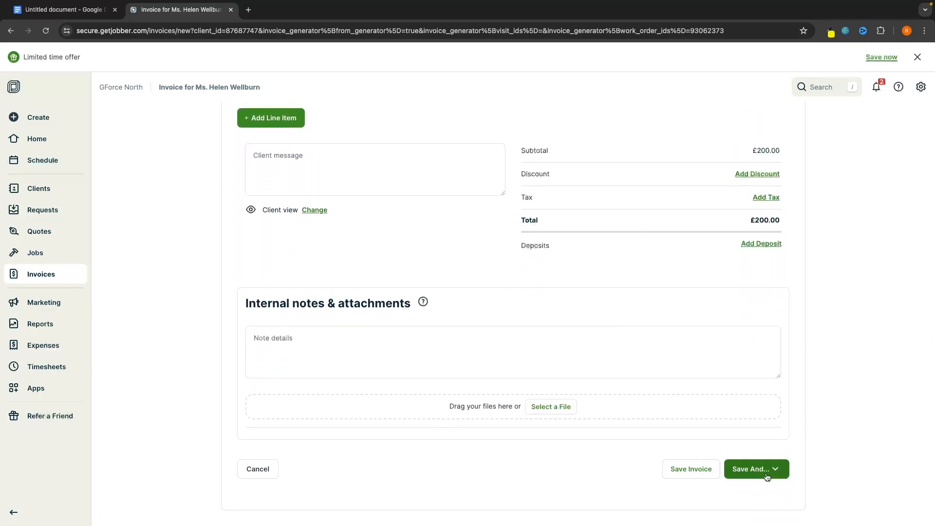
left_click(761, 477)
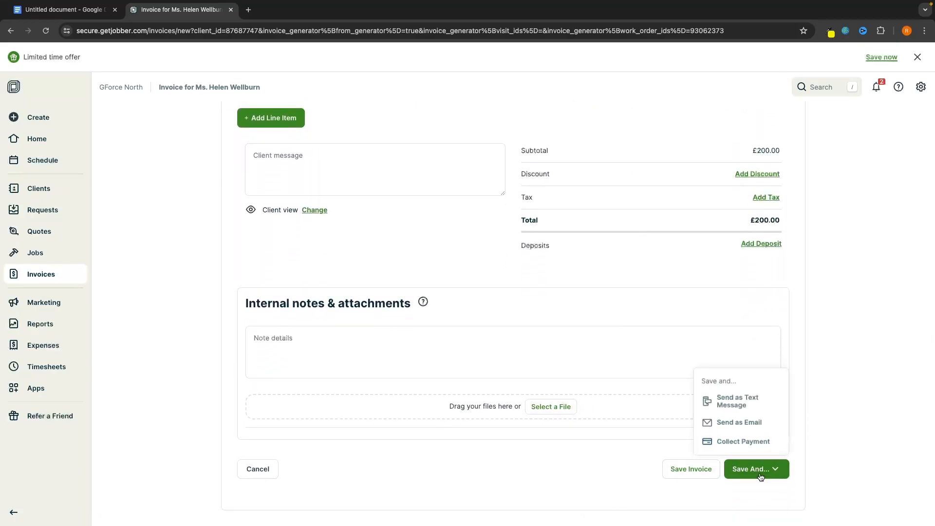
left_click(734, 423)
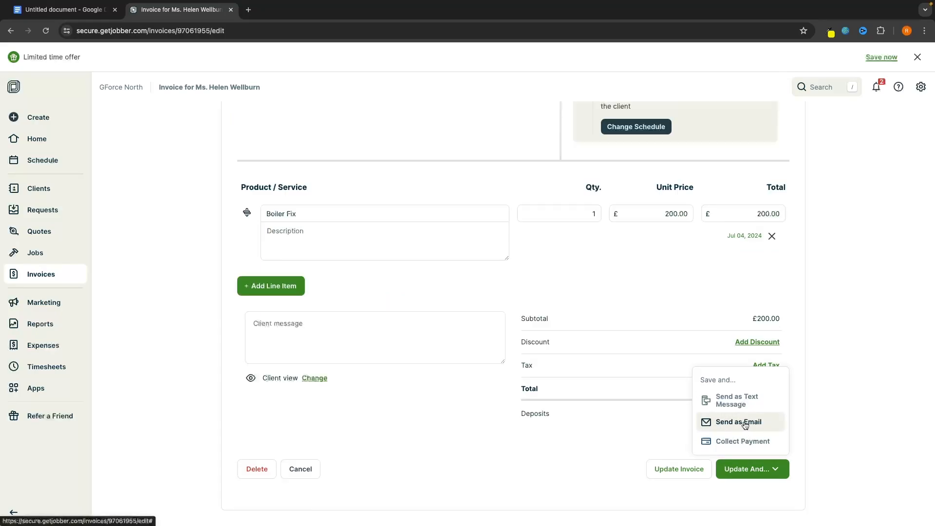
Review the saved invoice's title and bring up the options for sending it
left_click(835, 364)
scroll(834, 360, "up", 5)
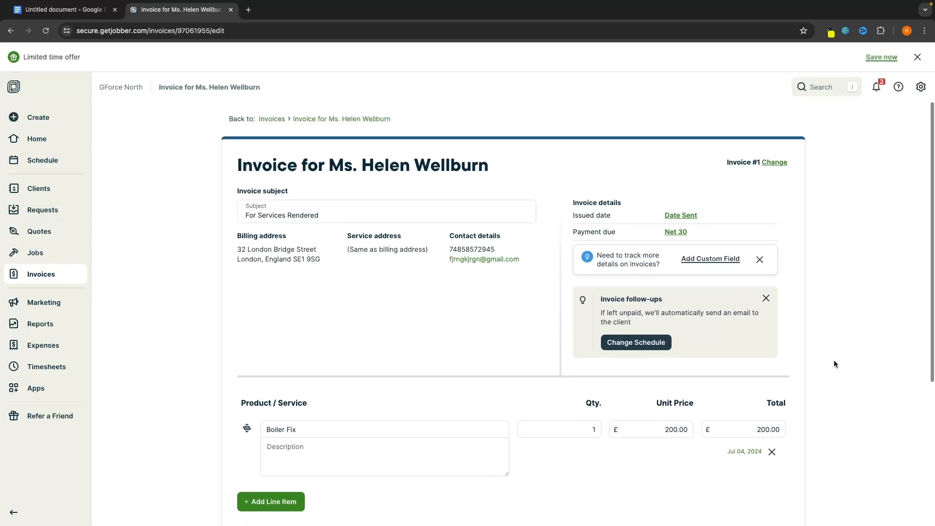
left_click_drag(331, 165, 499, 163)
left_click(524, 161)
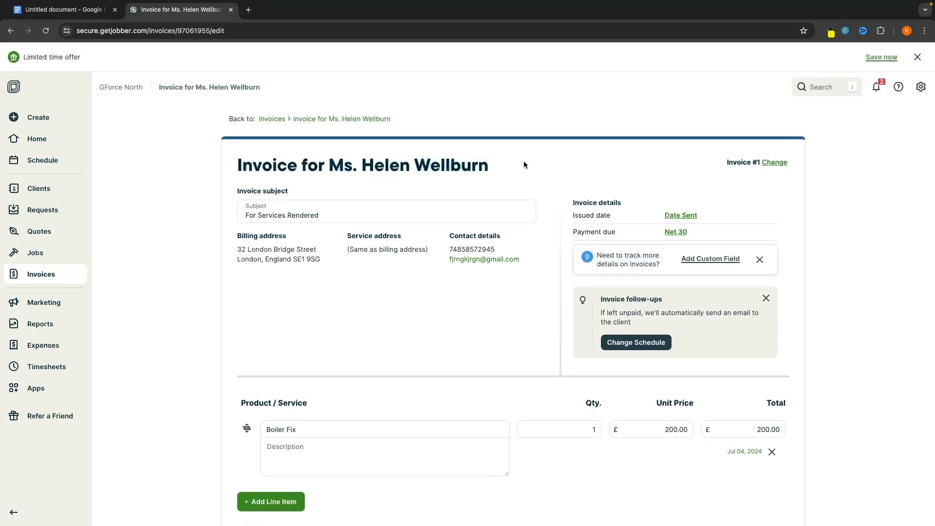
scroll(524, 161, "down", 4)
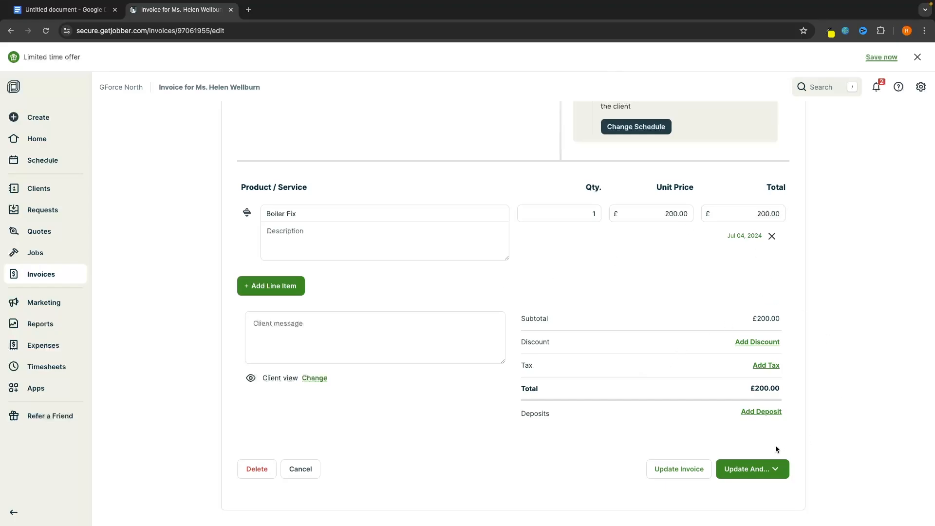
left_click(745, 468)
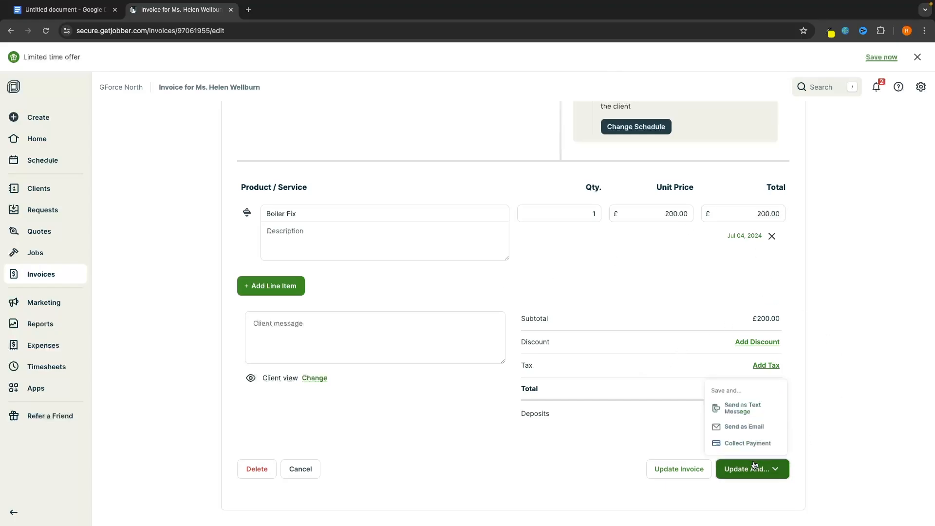
Record a £200.00 Cash payment on Invoice #1 and return to the Invoices list
left_click(724, 442)
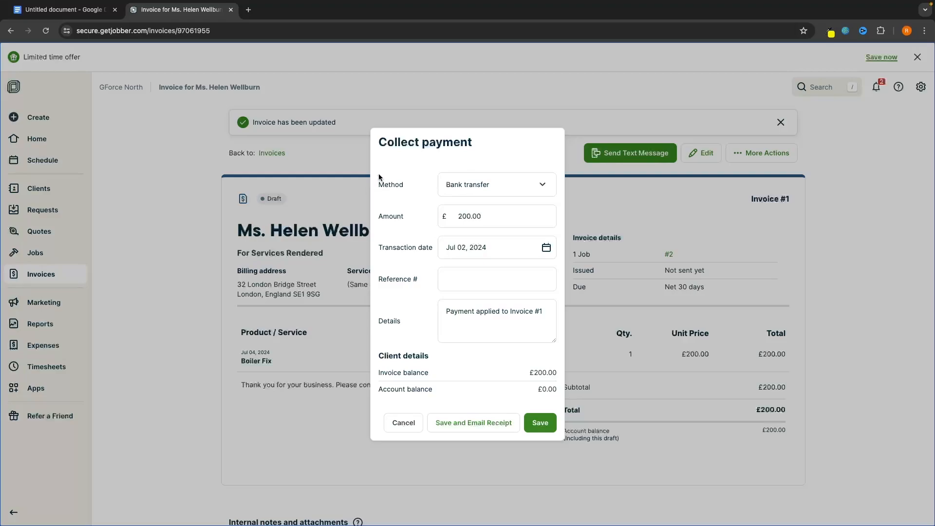
left_click(453, 176)
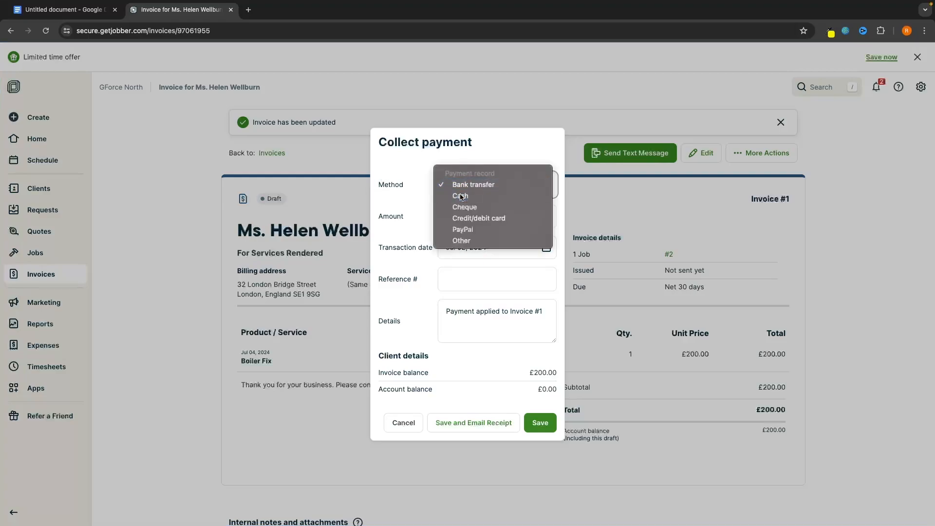
left_click(461, 196)
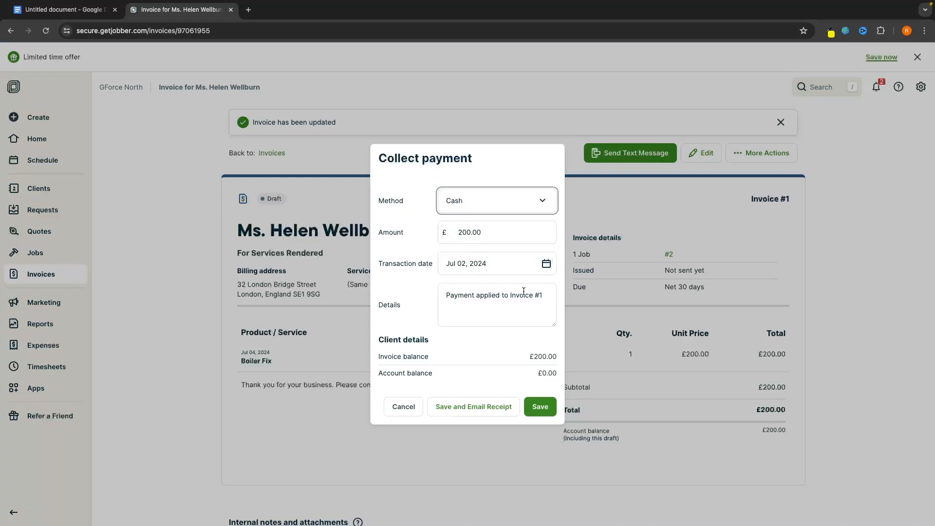
left_click(539, 406)
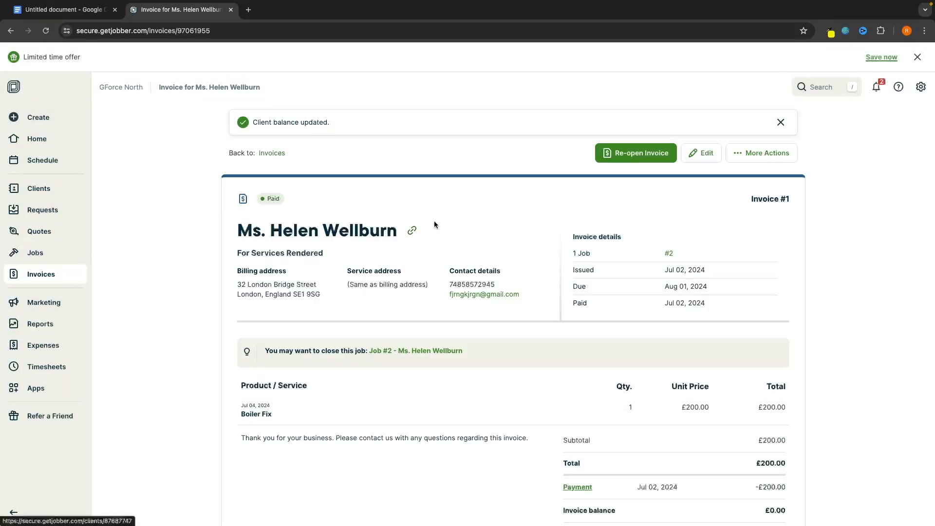
left_click(50, 277)
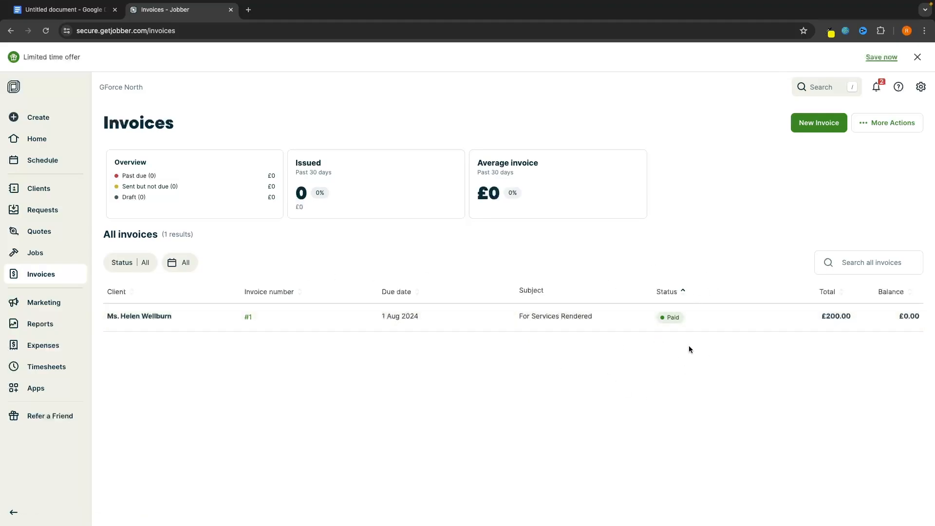
Check the home dashboard and the Projected income report, then open the Expenses page
left_click(63, 147)
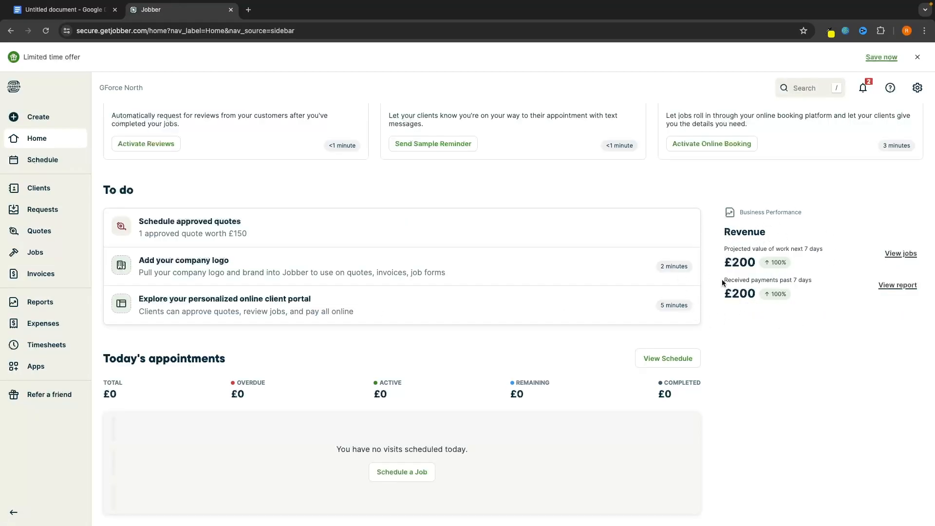
left_click_drag(722, 279, 811, 282)
left_click(815, 281)
left_click(40, 302)
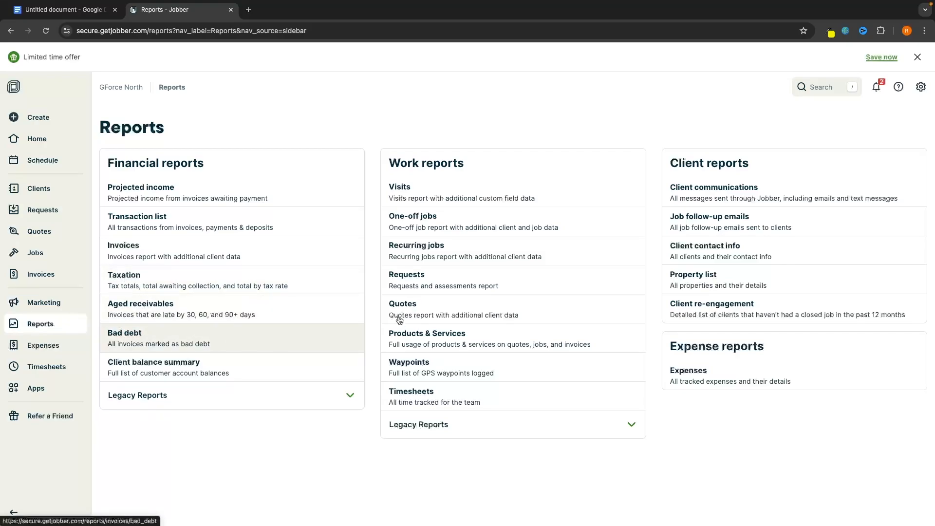
left_click(221, 202)
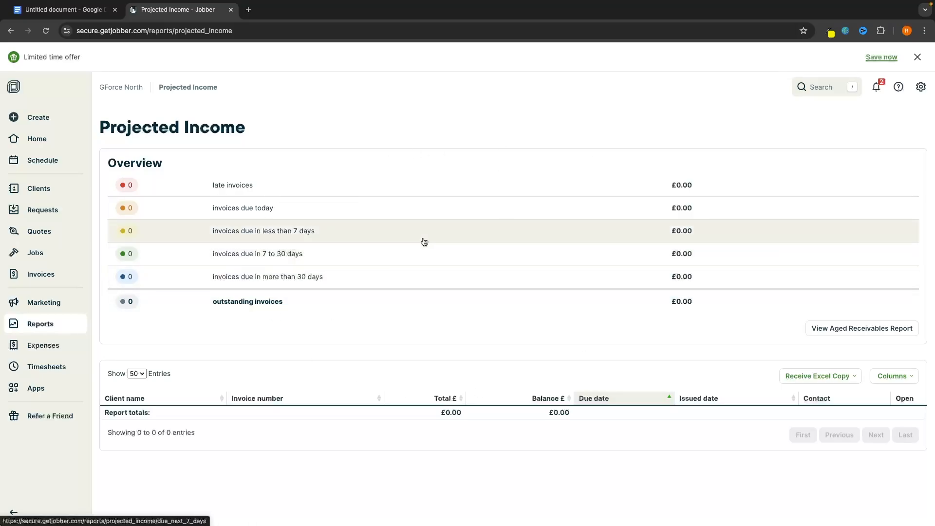
left_click(53, 349)
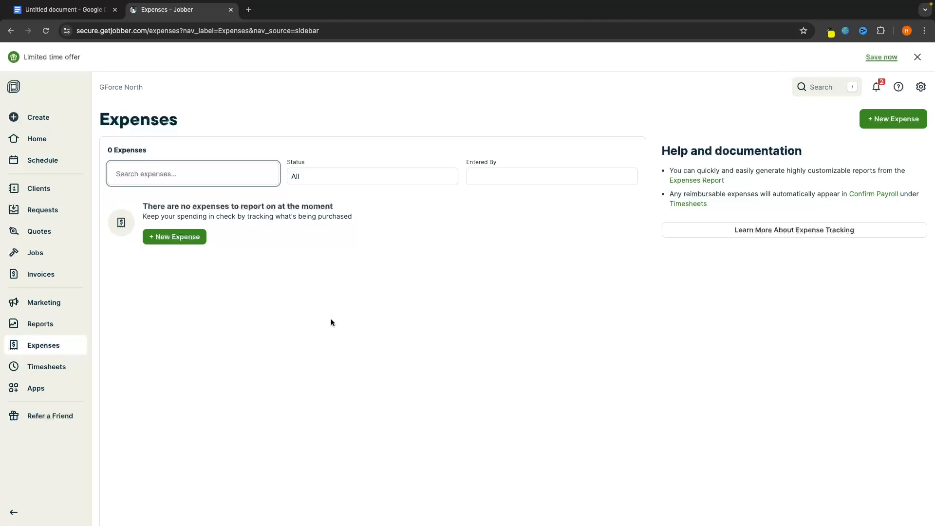
Start a new expense named 'Lock' with a £5.00 total
left_click(184, 236)
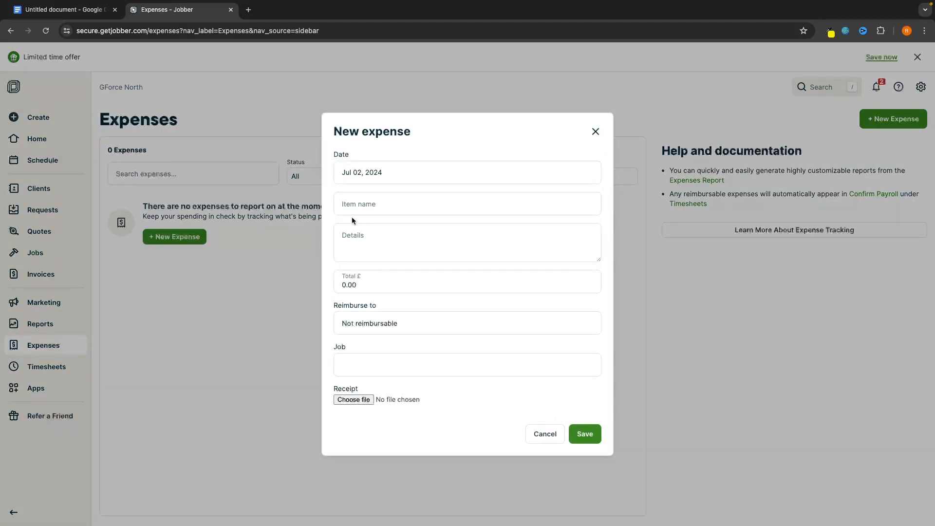
left_click(392, 202)
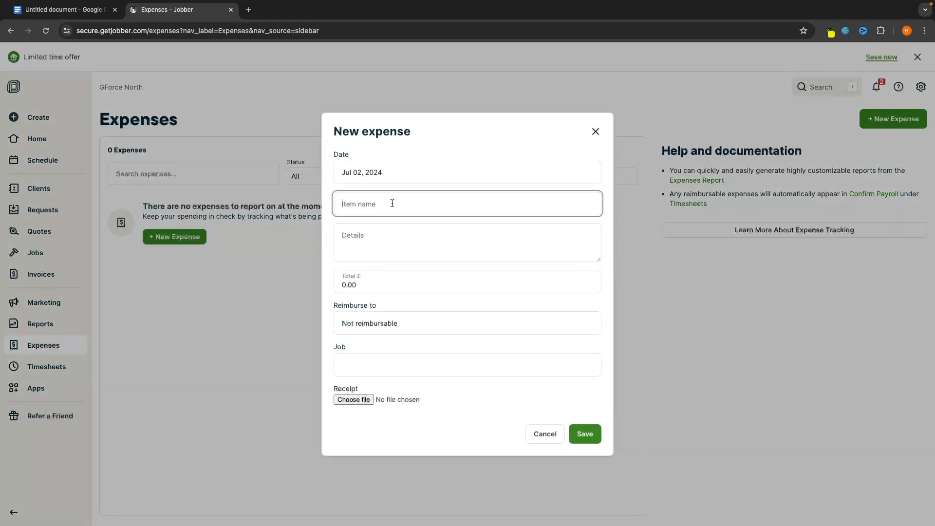
type("Lock")
left_click(367, 247)
left_click_drag(365, 281, 347, 282)
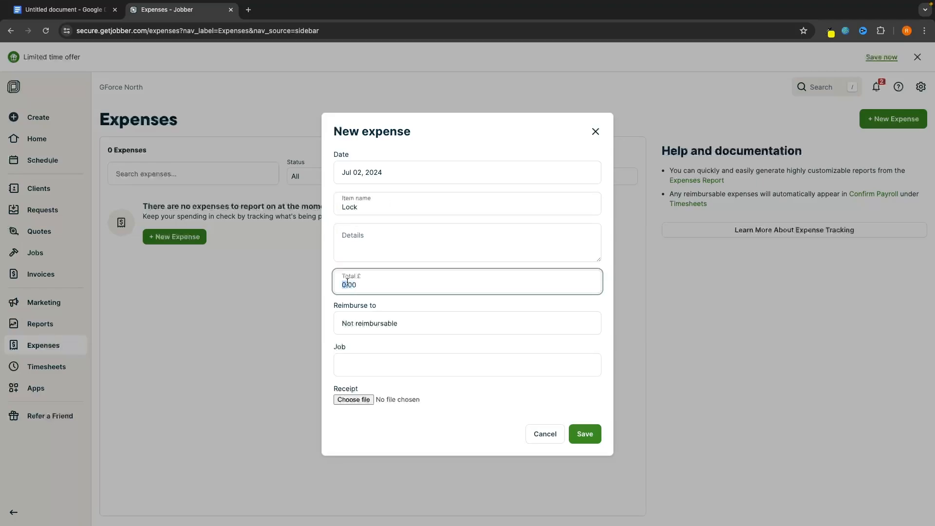
double_click(394, 285)
type("5")
left_click(395, 298)
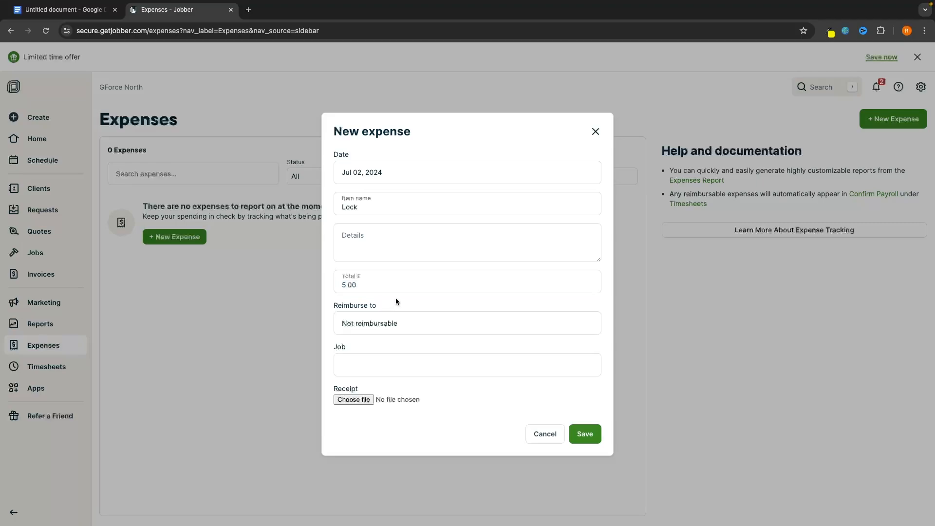
Link the expense to job #2, leave the receipt empty, and save it
left_click(404, 364)
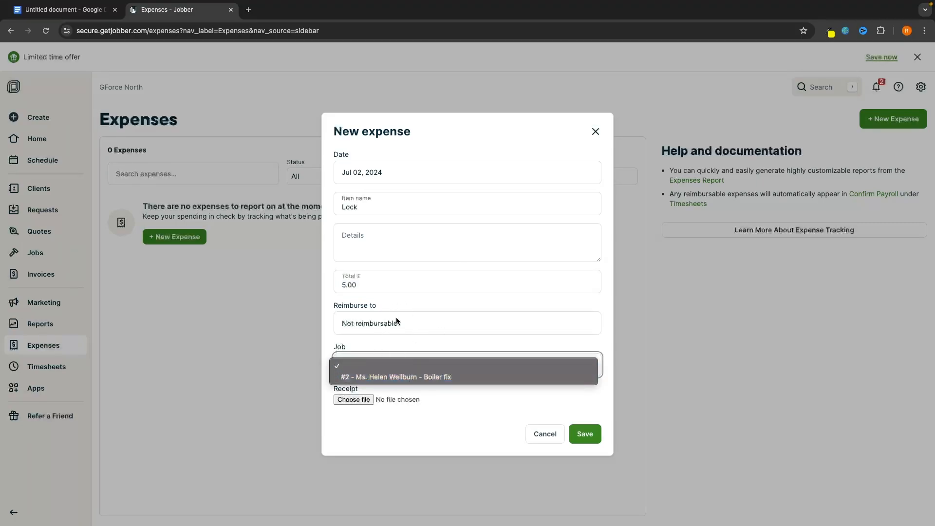
left_click(398, 378)
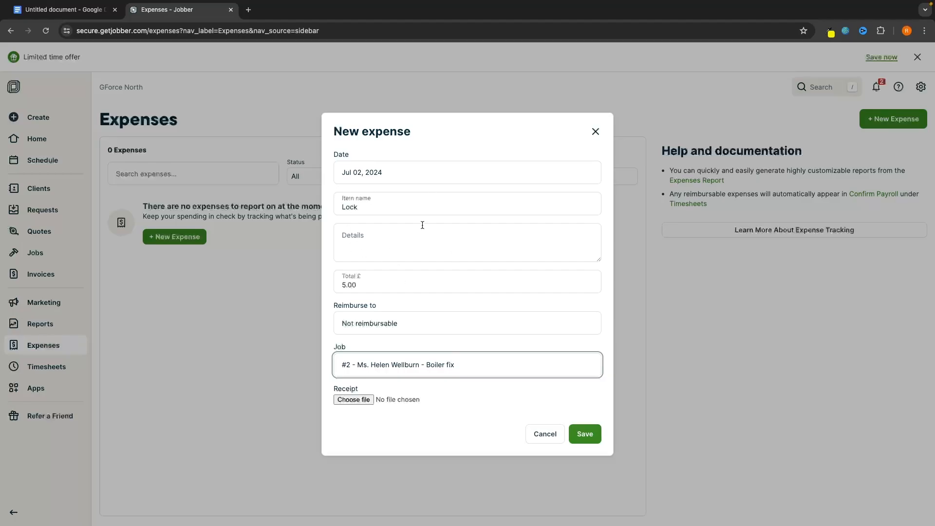
left_click(340, 402)
left_click(587, 358)
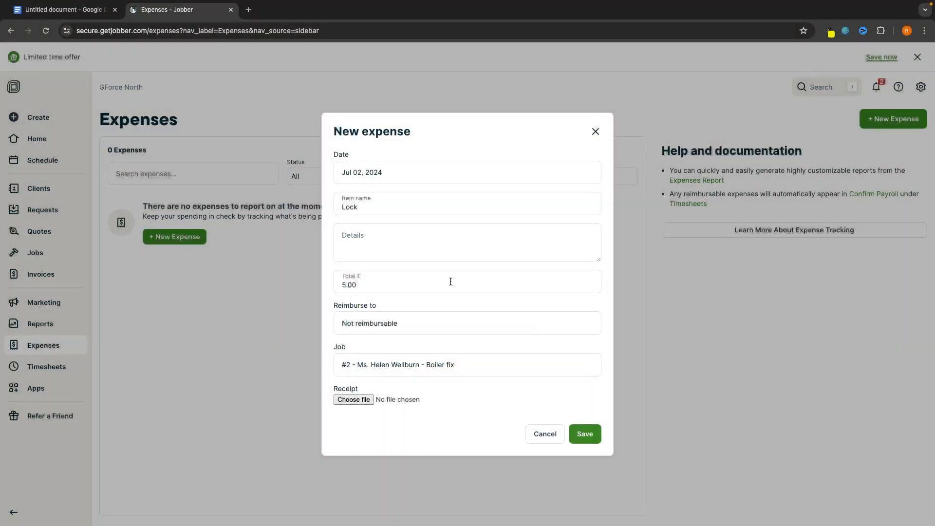
left_click(579, 432)
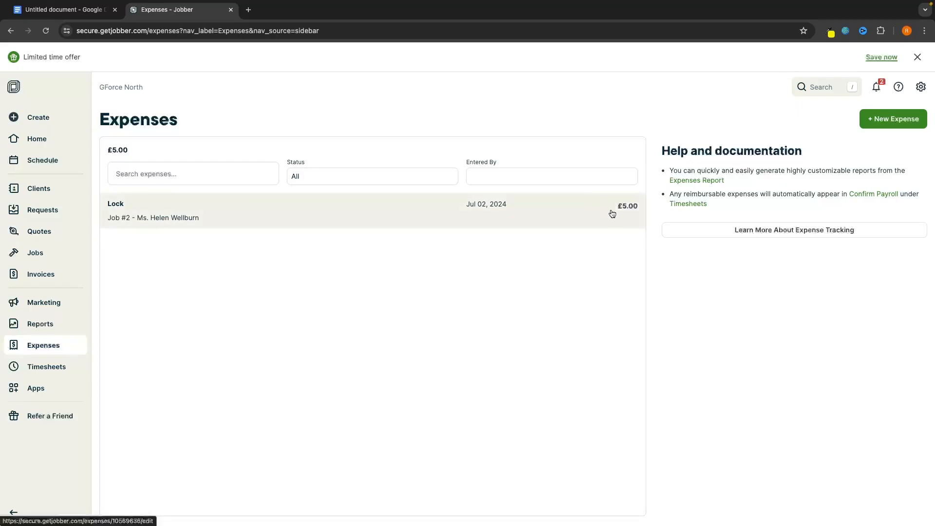
Save a Timesheets entry from 10:00 to 12:00 under job #2 - Boiler fix
left_click(31, 366)
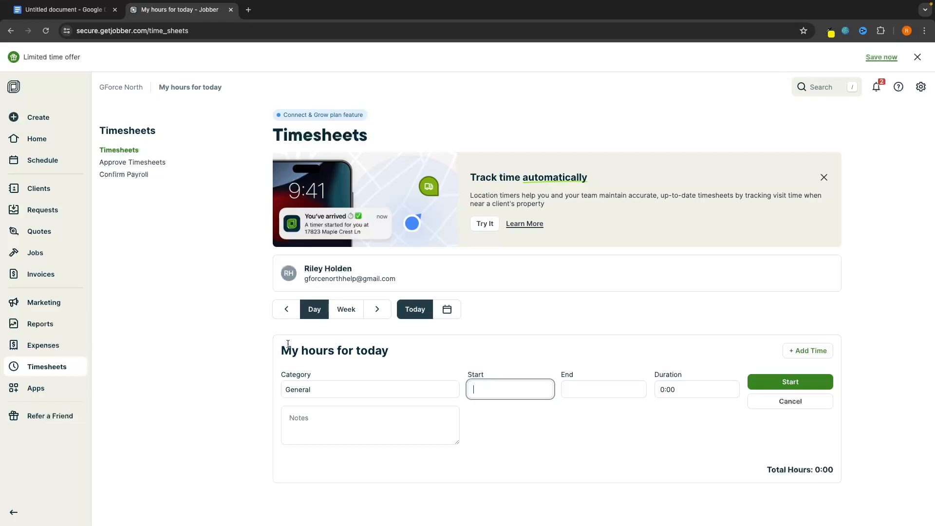
left_click(332, 388)
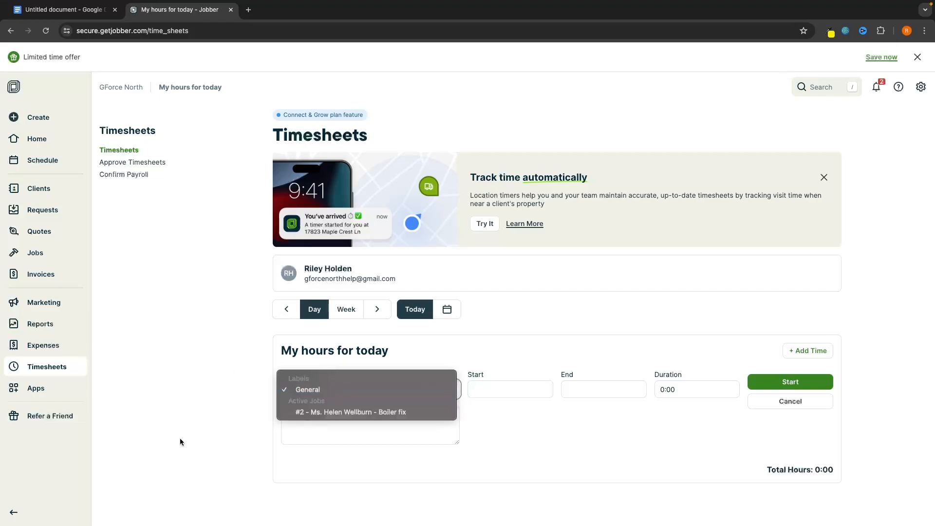
left_click(303, 413)
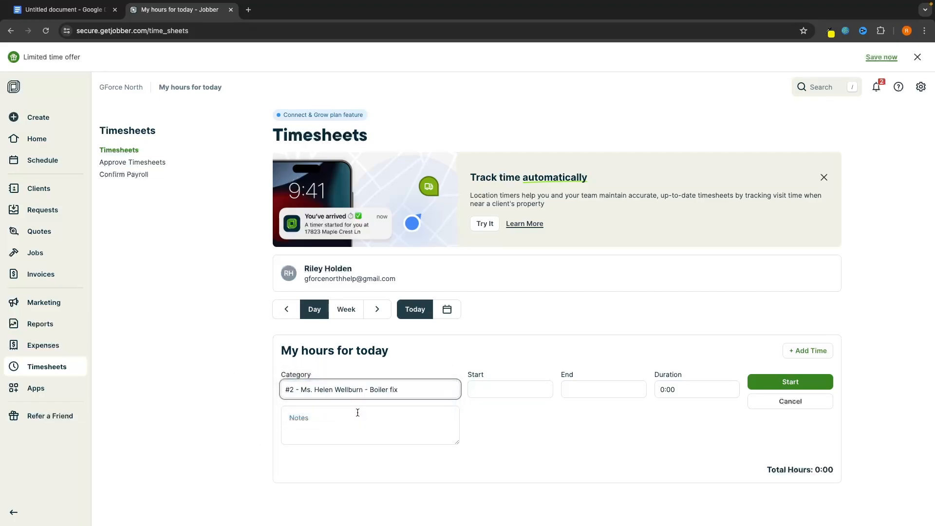
left_click(409, 390)
left_click(490, 393)
left_click(490, 393)
type("0:00")
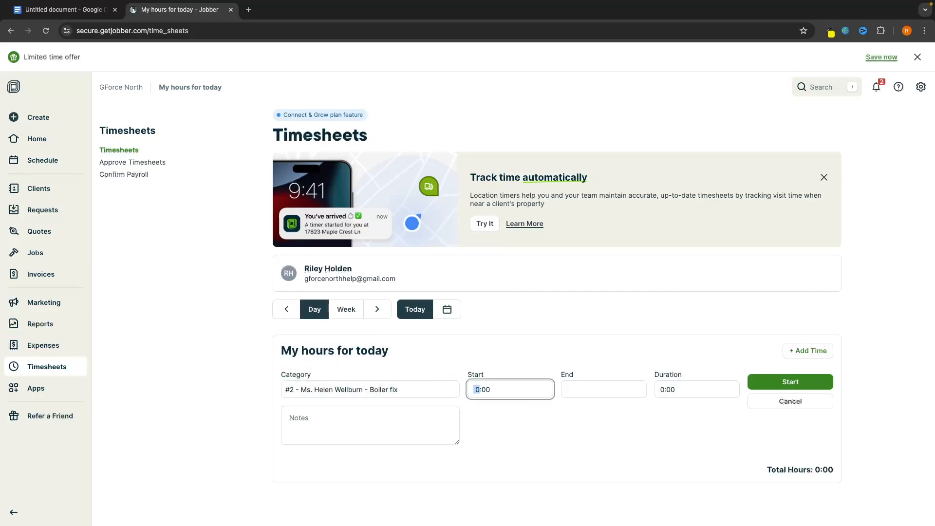
type("10")
left_click(599, 372)
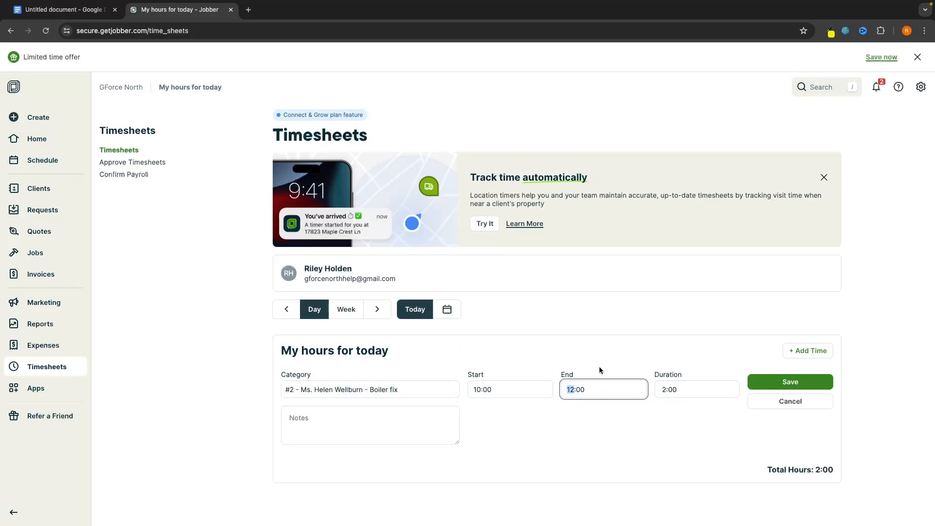
type("12")
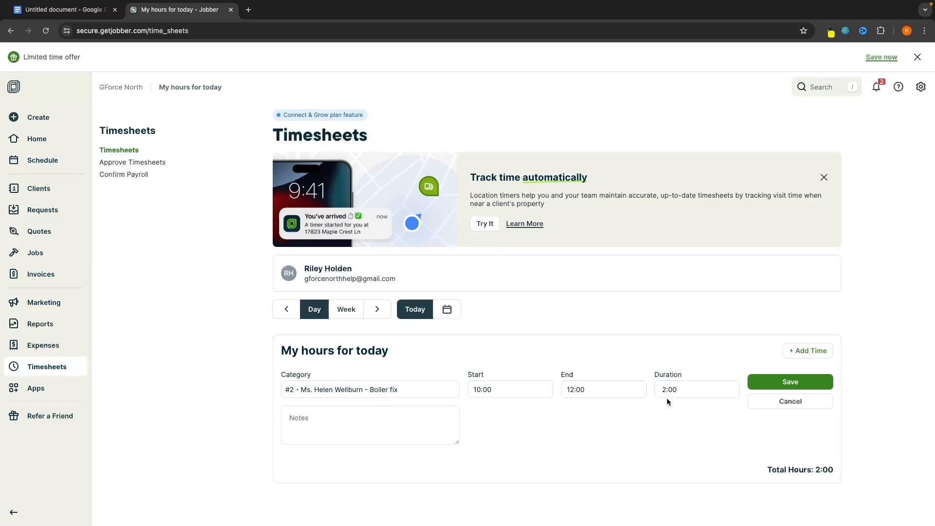
left_click(780, 383)
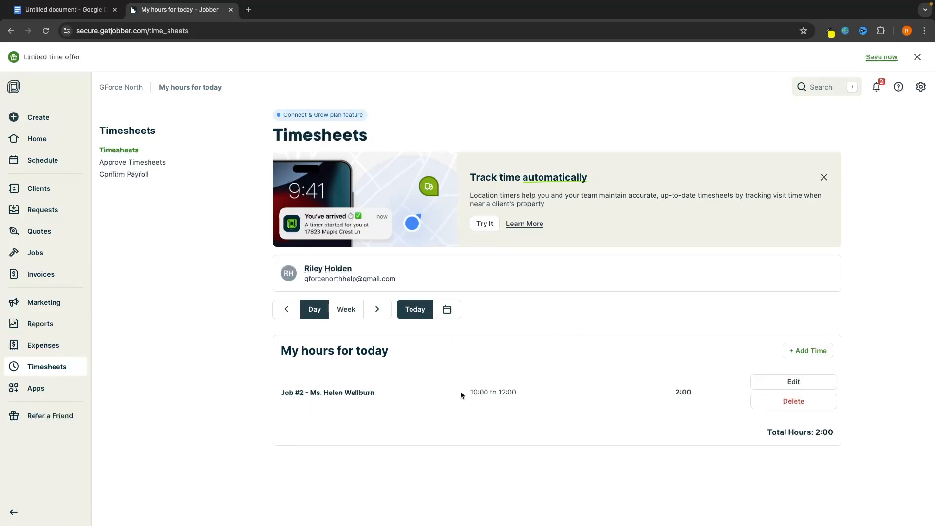
Show the Apps marketplace, browsing integrations like QuickBooks Online, CompanyCam and Zapier
left_click(35, 388)
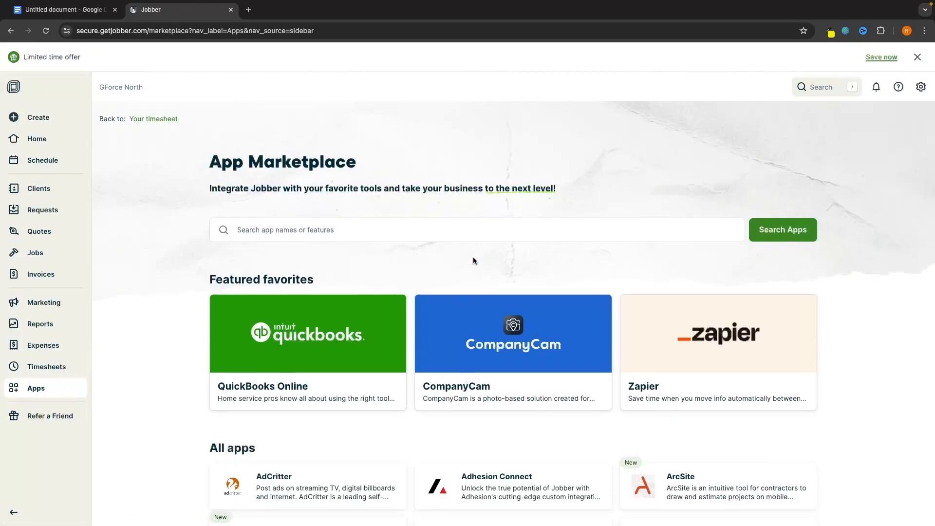
scroll(591, 212, "down", 1)
scroll(591, 214, "down", 7)
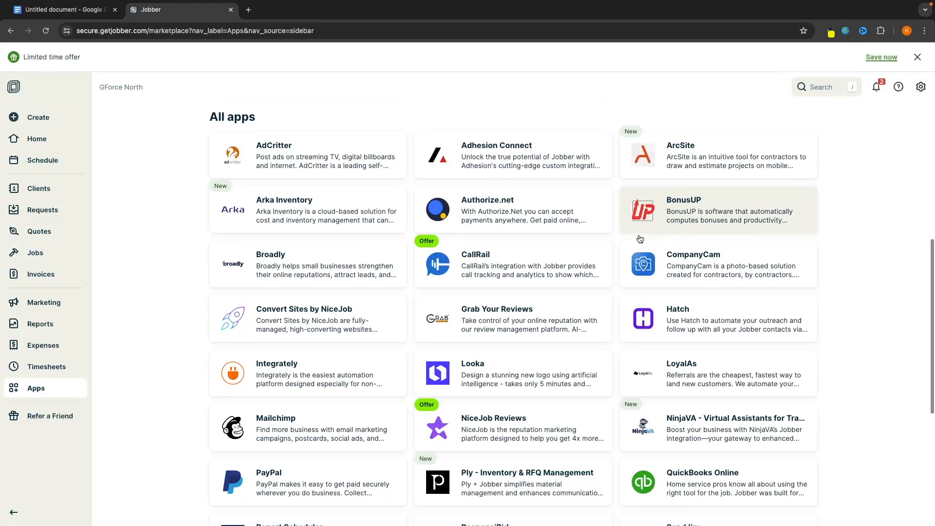
scroll(640, 239, "down", 2)
scroll(639, 239, "up", 4)
scroll(640, 238, "down", 3)
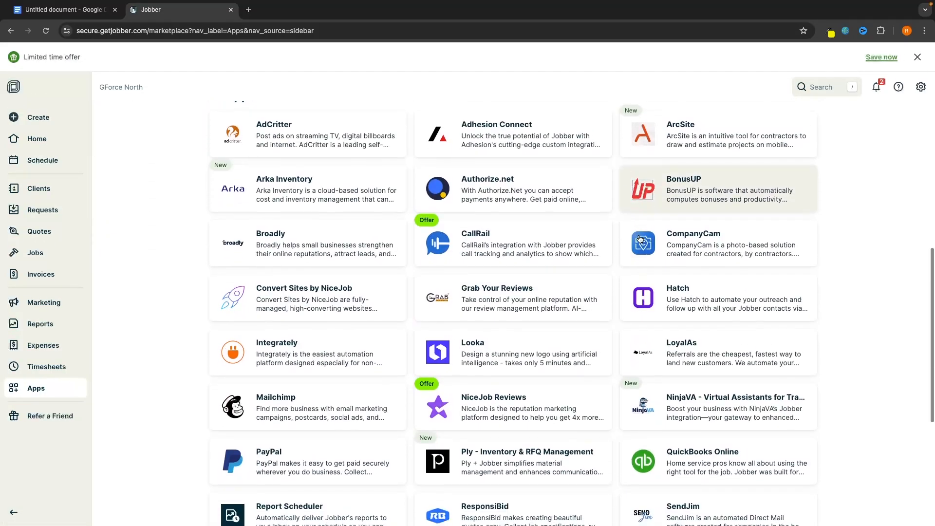
scroll(640, 238, "down", 1)
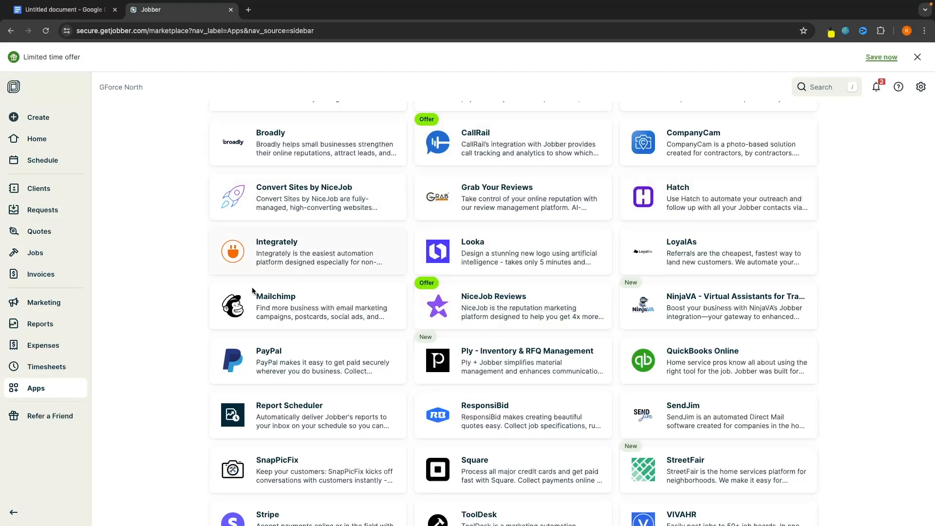
scroll(302, 251, "down", 1)
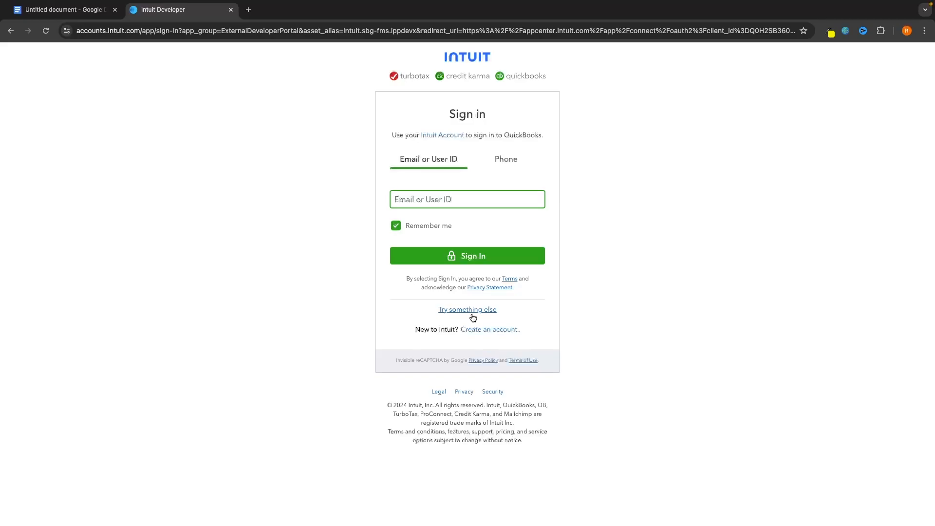
scroll(586, 238, "left", 5)
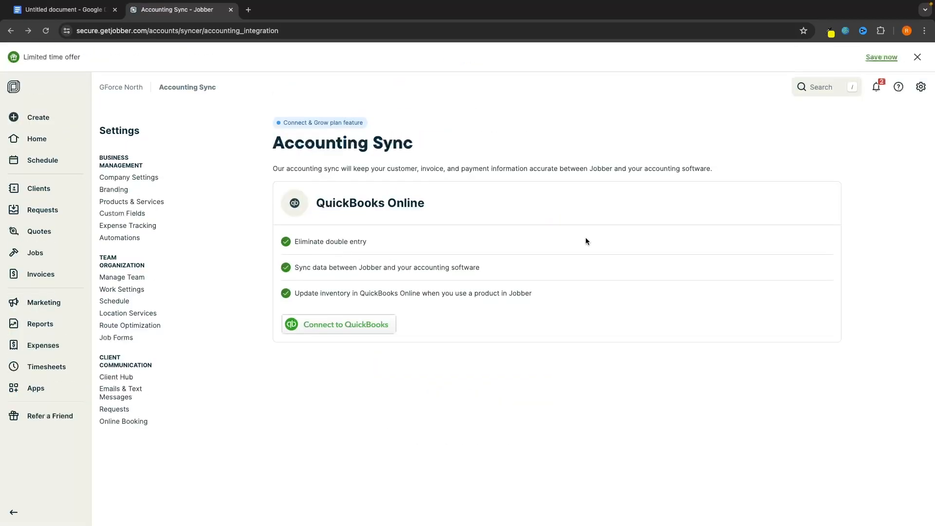
left_click(35, 388)
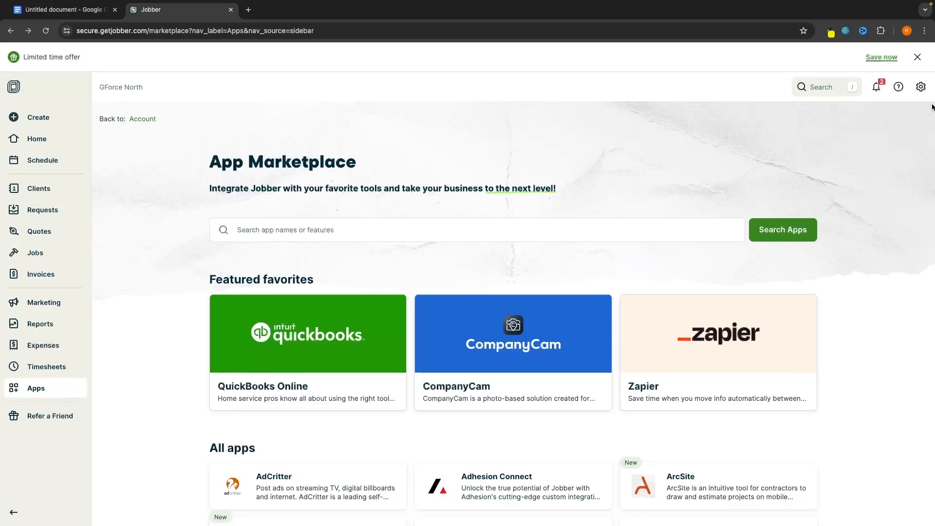
Open the company settings and start editing the business hours
left_click(924, 87)
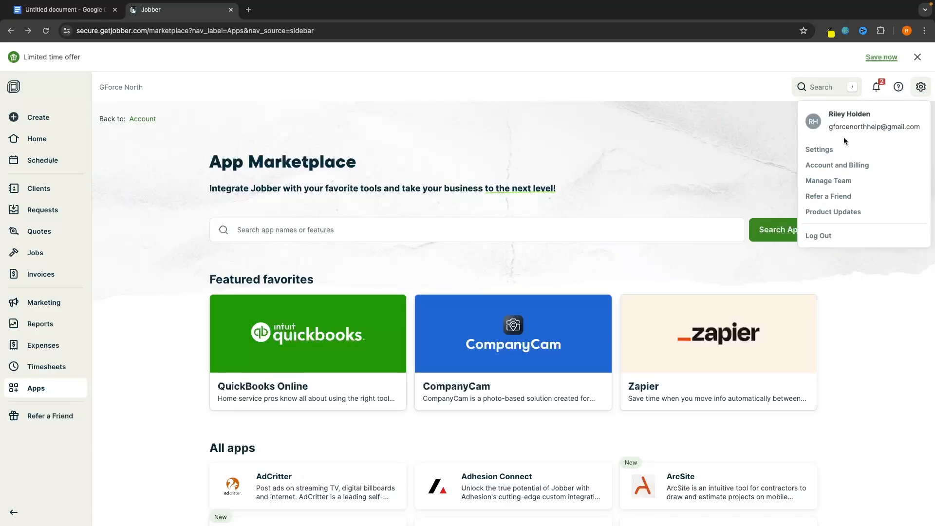
left_click(819, 150)
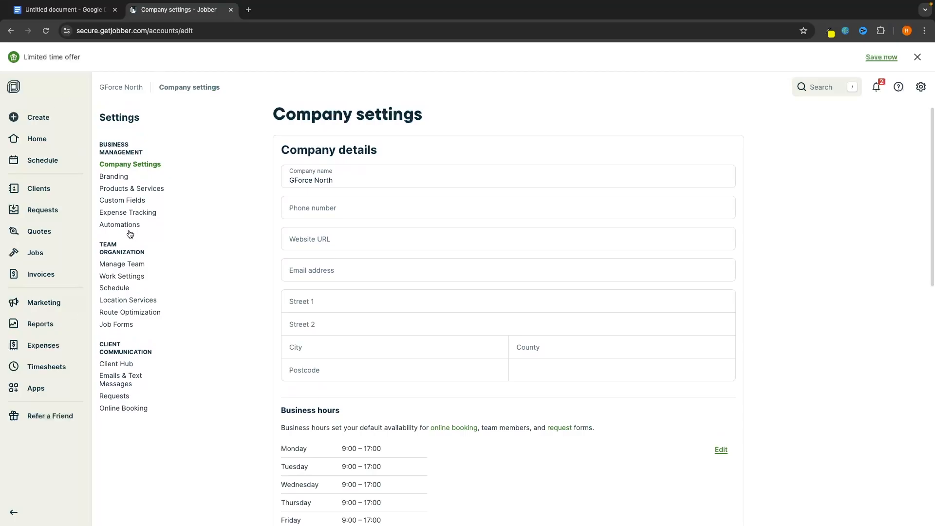
scroll(274, 292, "down", 1)
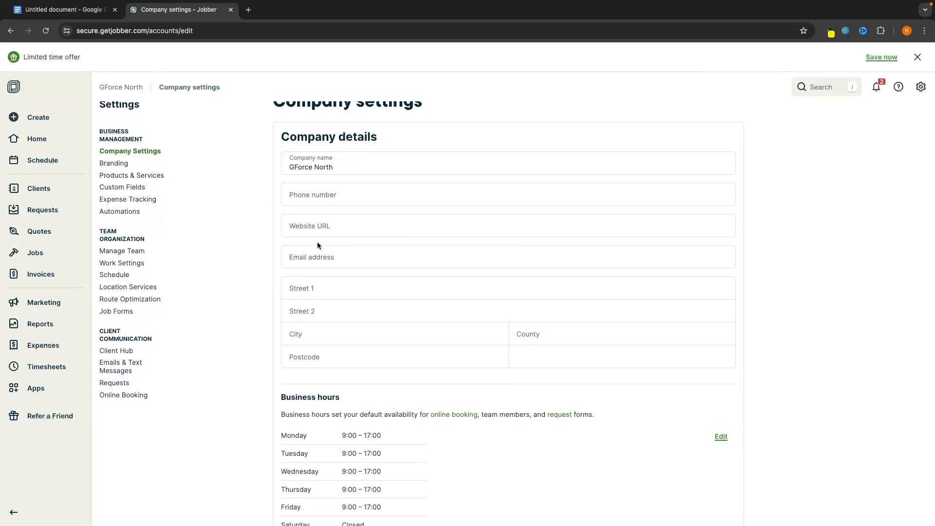
scroll(310, 177, "down", 5)
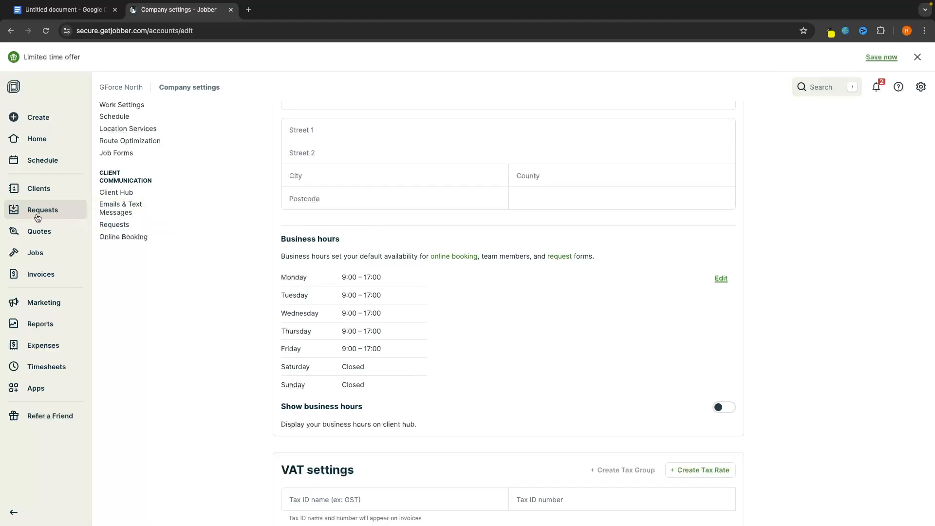
left_click(720, 280)
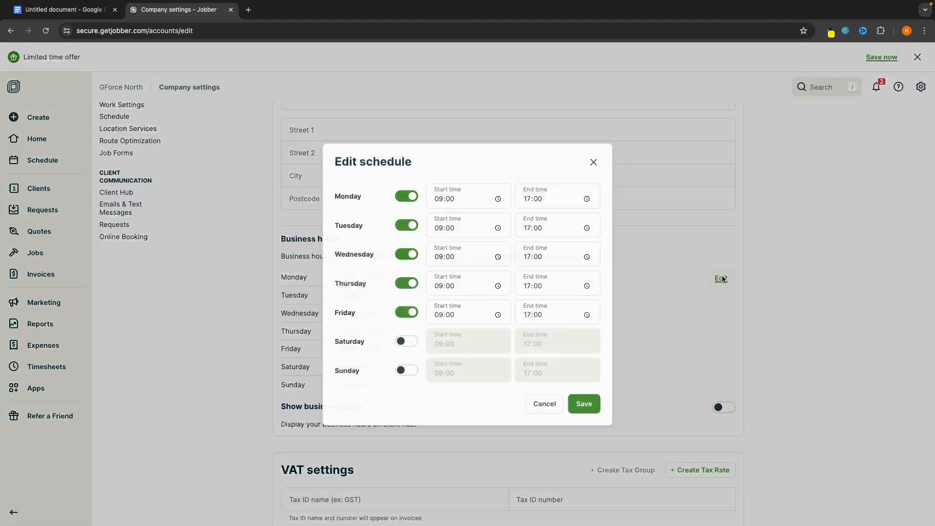
Set the Monday through Friday start times to 08:00
left_click(463, 285)
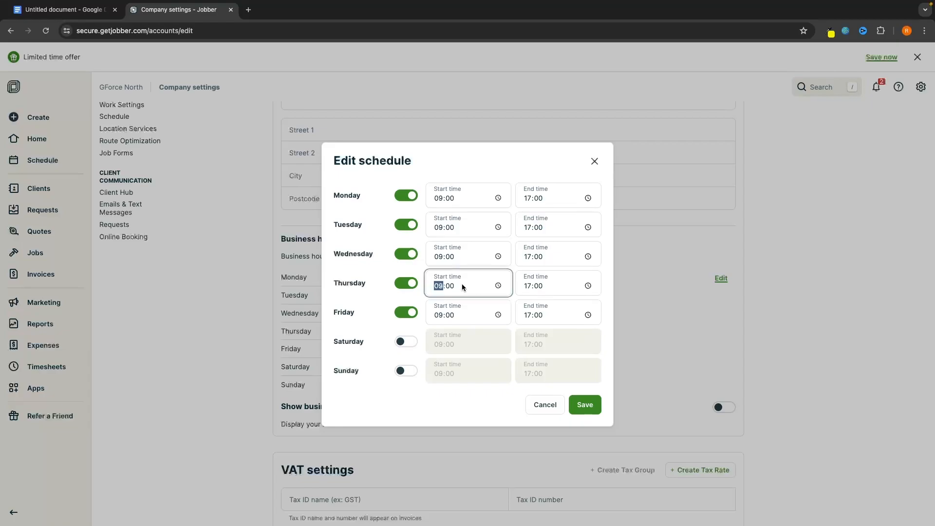
left_click(450, 199)
left_click(436, 198)
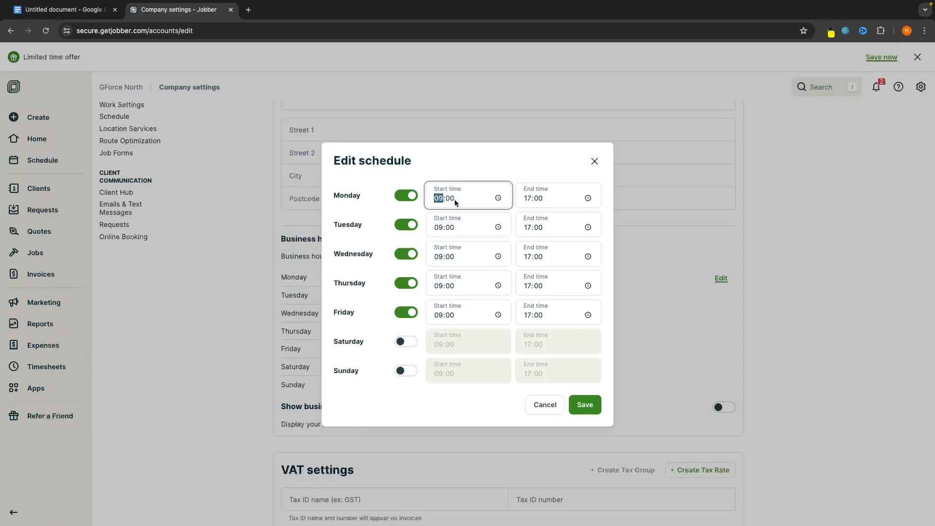
type("8")
left_click(439, 228)
type("8")
left_click(438, 257)
type("8")
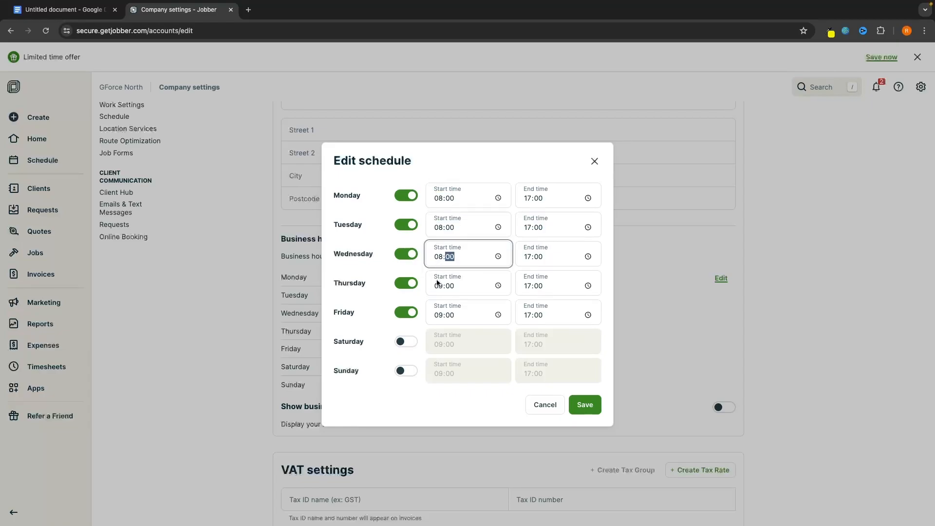
left_click(438, 285)
type("8")
left_click(438, 315)
type("8")
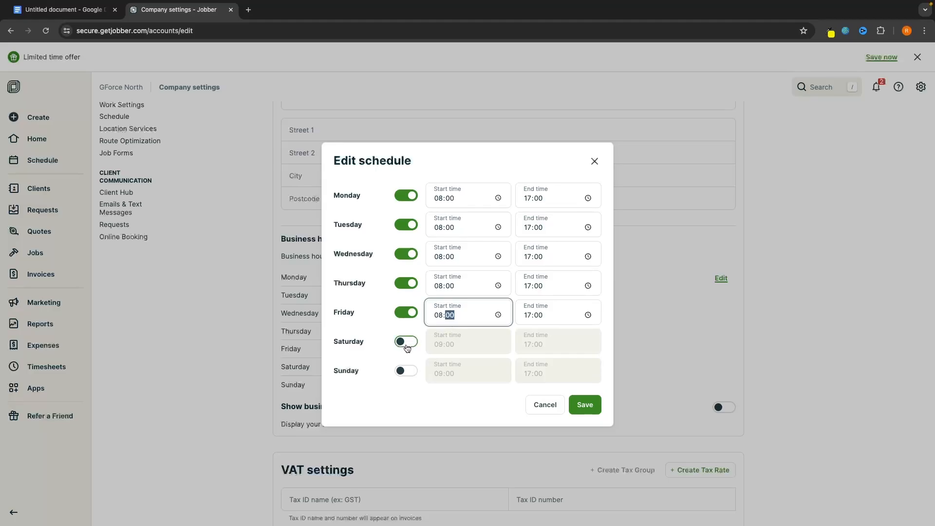
Open Saturday from 08:00 and save the business hours, keeping Sunday closed
left_click(407, 342)
left_click(438, 344)
type("8")
left_click(584, 409)
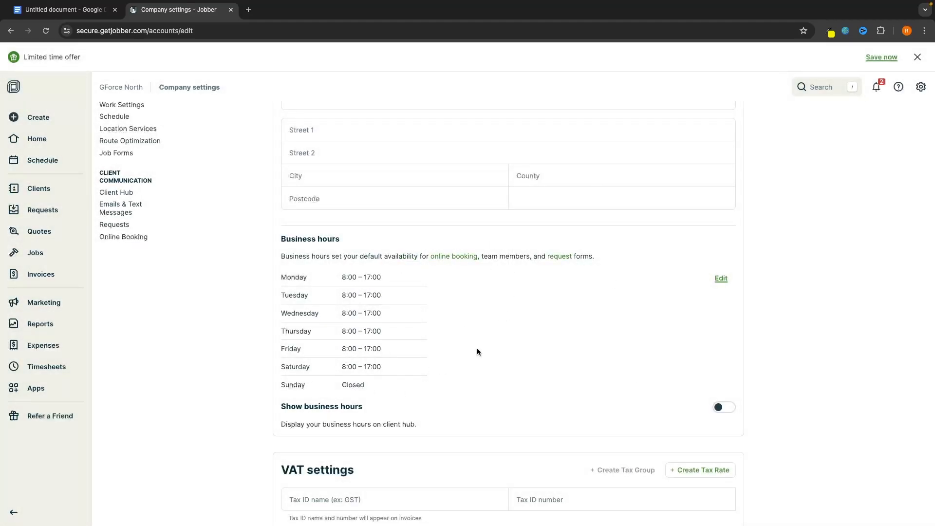
scroll(565, 360, "down", 8)
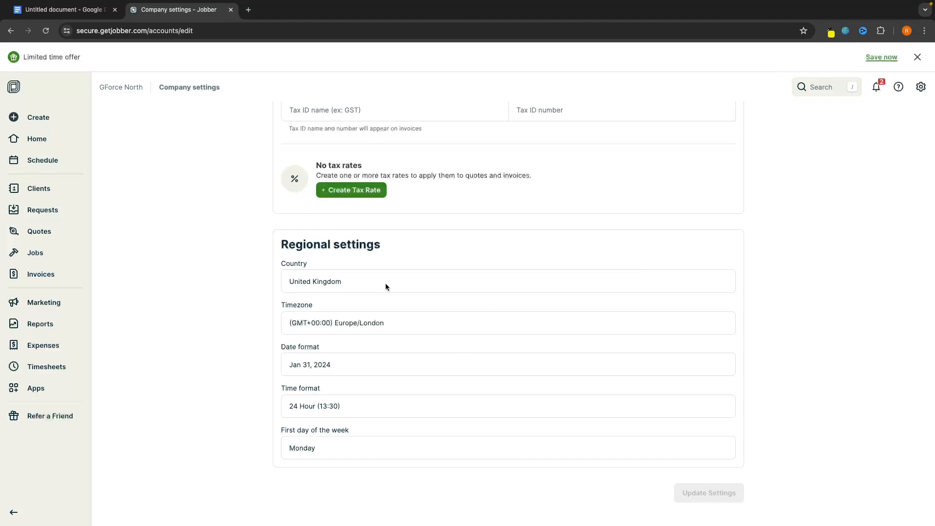
scroll(388, 328, "up", 10)
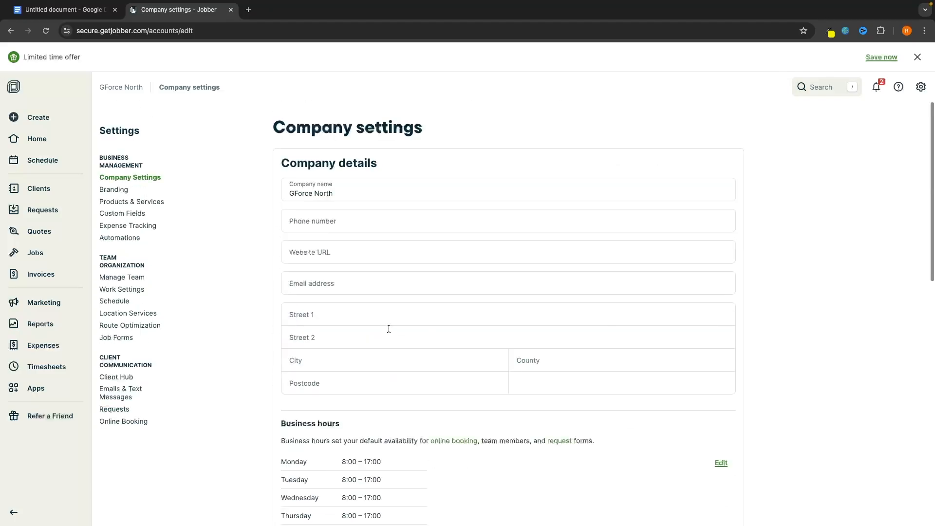
Move from Branding and Products & Services to the Manage Team page showing the single owner user
left_click(119, 190)
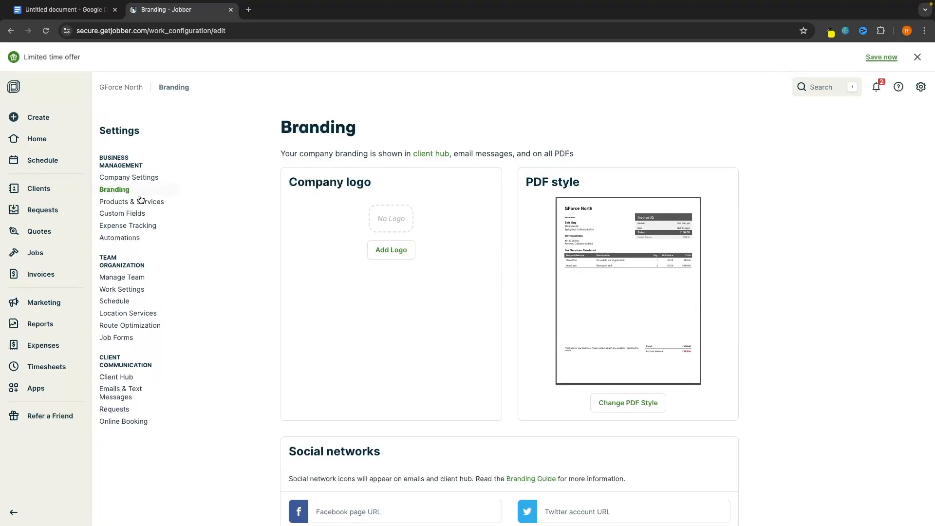
left_click(154, 205)
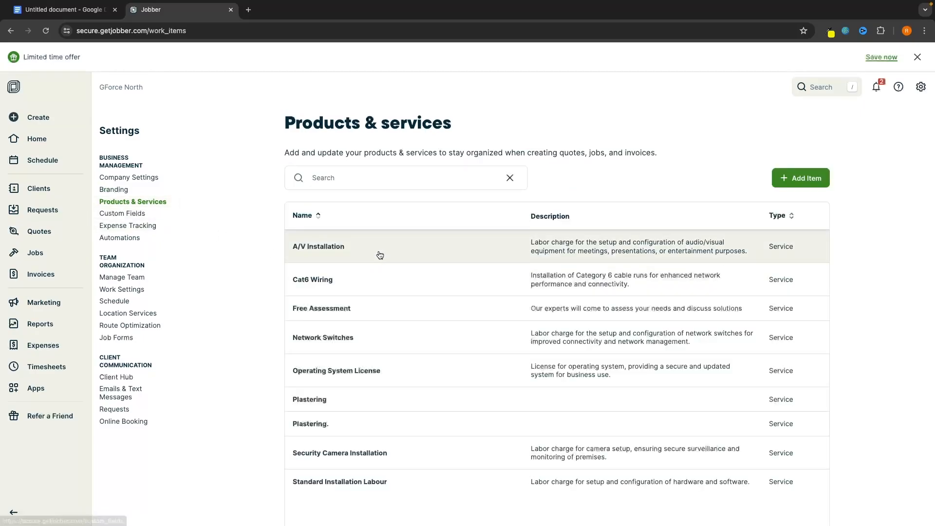
scroll(471, 292, "down", 1)
scroll(472, 293, "up", 1)
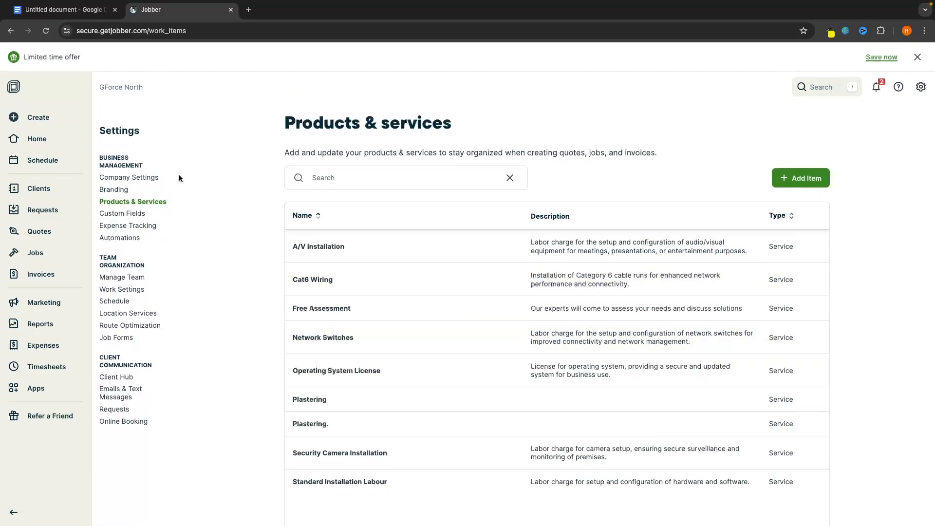
left_click(121, 277)
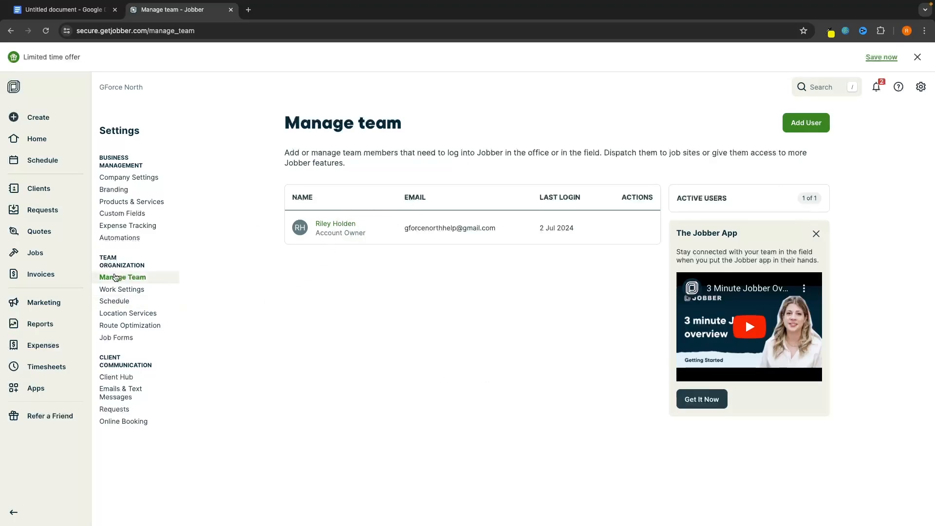
left_click(817, 127)
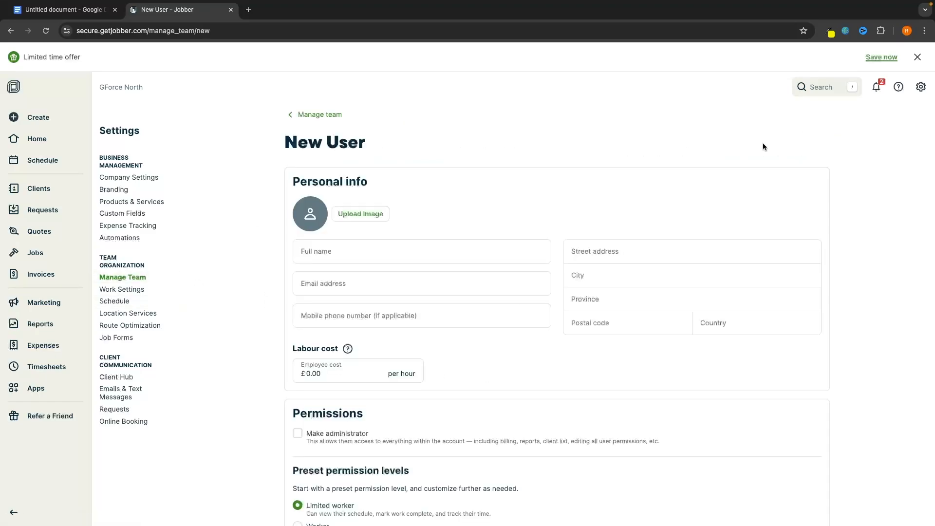
scroll(416, 132, "down", 1)
scroll(592, 297, "down", 1)
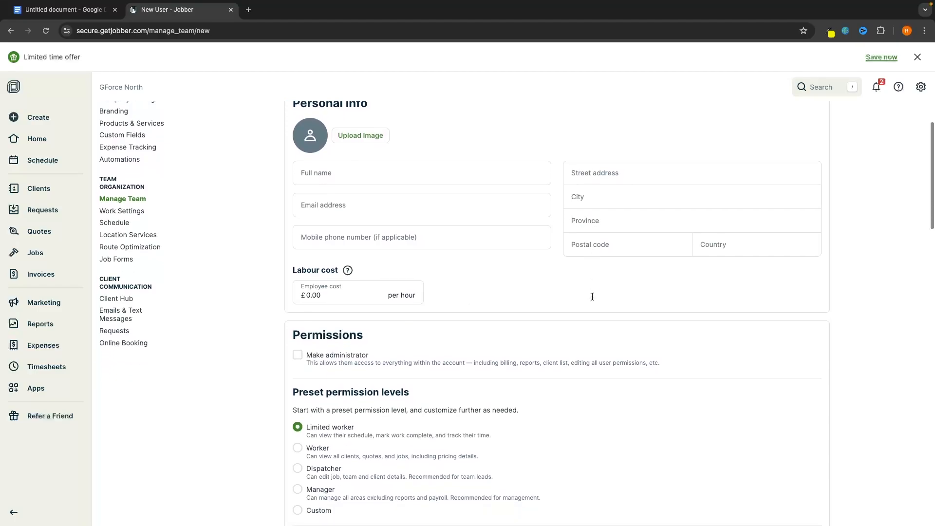
left_click(422, 172)
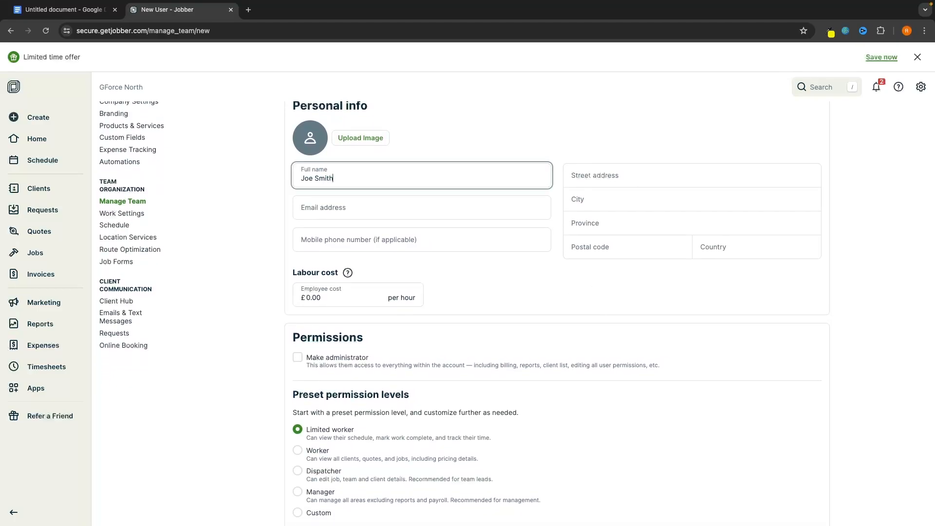
left_click(532, 114)
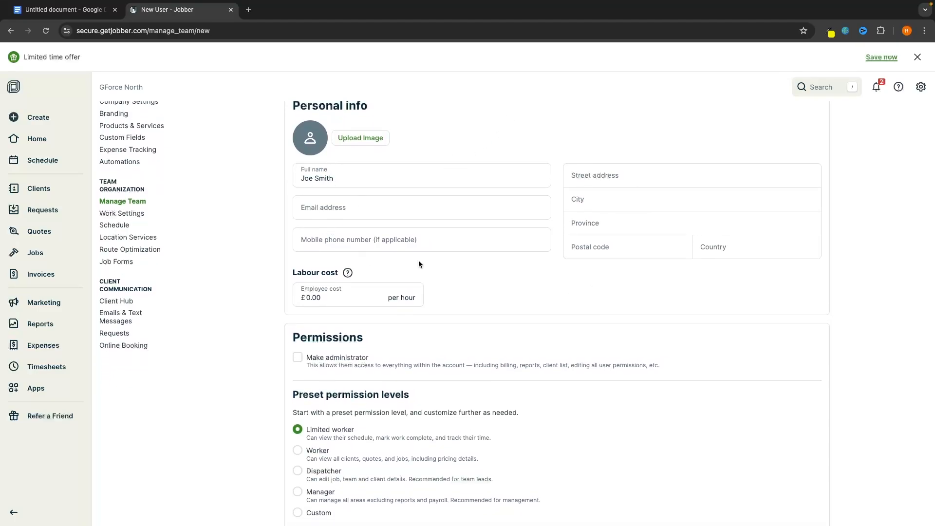
scroll(455, 236, "down", 1)
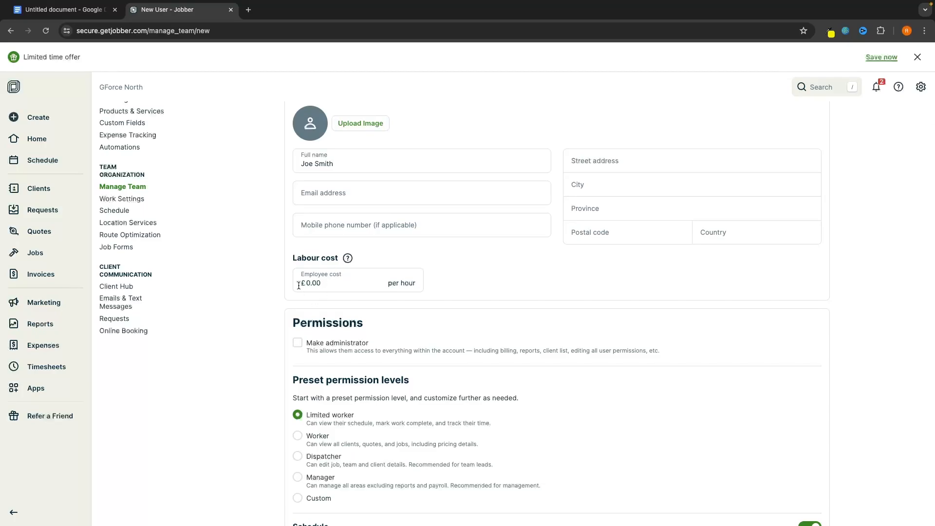
scroll(457, 307, "up", 1)
scroll(458, 307, "down", 6)
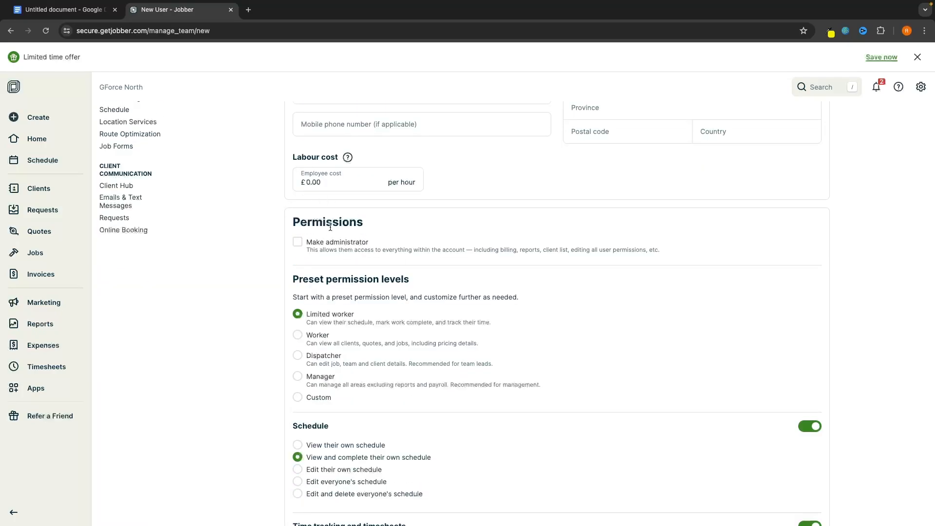
scroll(324, 292, "down", 3)
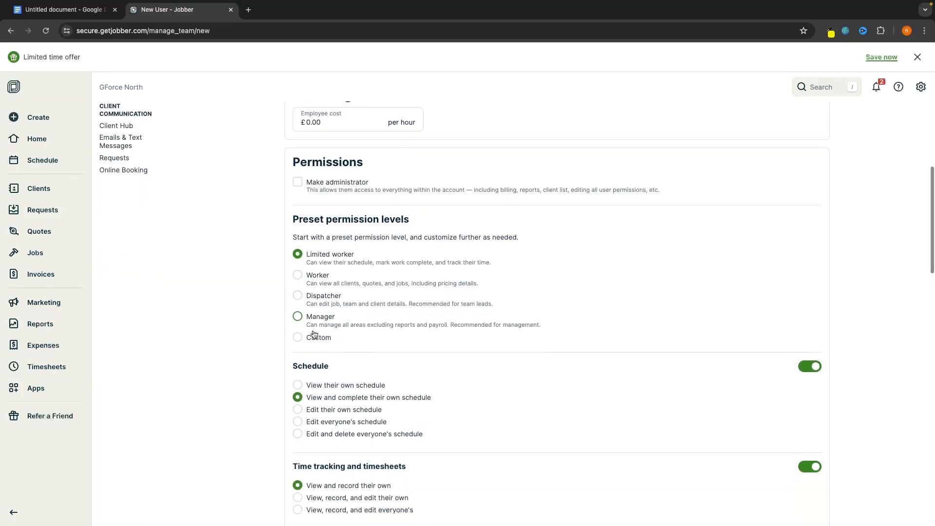
scroll(315, 334, "down", 5)
scroll(359, 285, "down", 19)
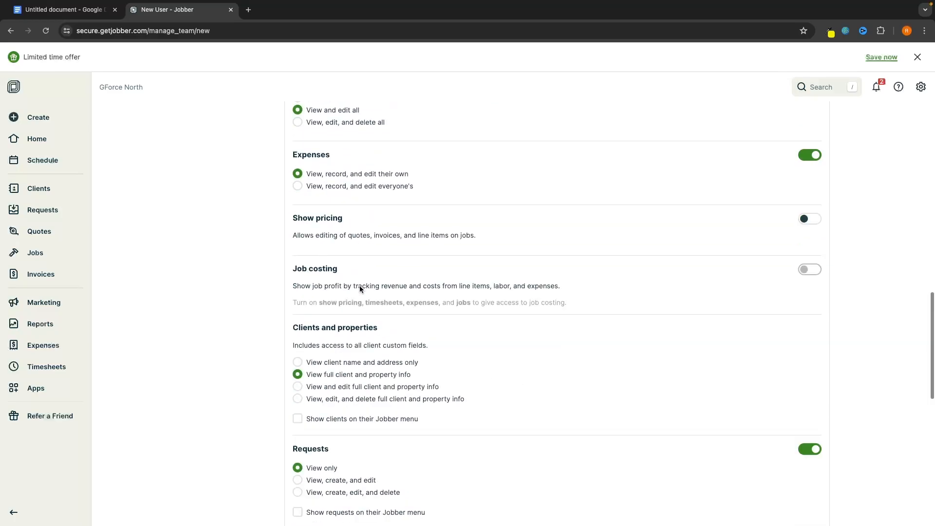
scroll(360, 286, "down", 9)
scroll(357, 303, "up", 20)
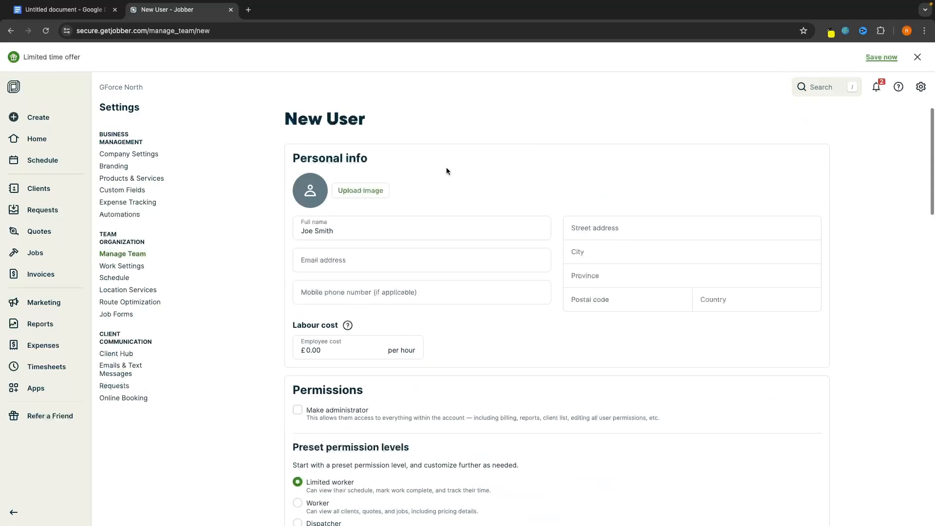